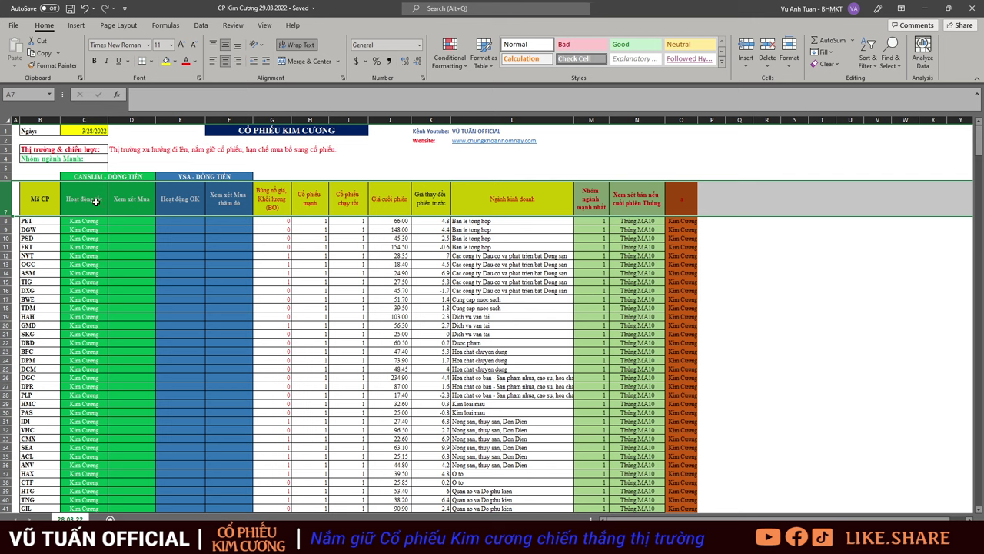
Step: Turn on column filters for the stock table's header row 7
click(201, 25)
click(438, 52)
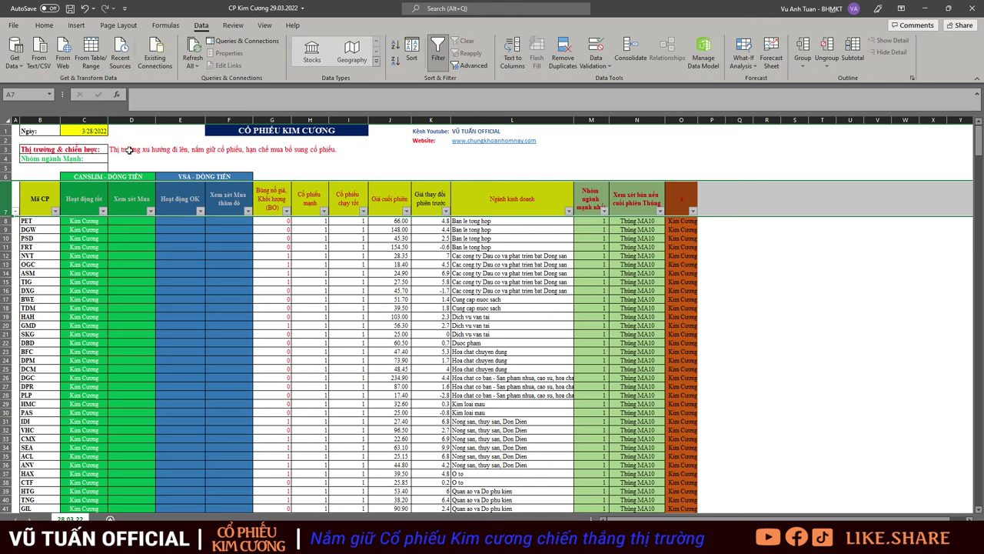
click(130, 151)
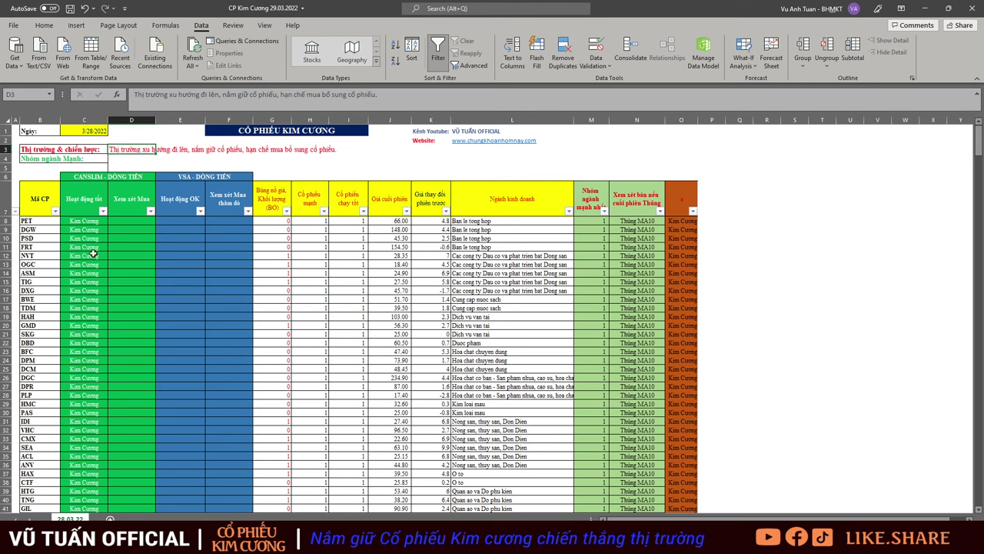
Step: Examine the stocks marked Kim Cương in the Hoạt động tốt column
drag(99, 223, 99, 472)
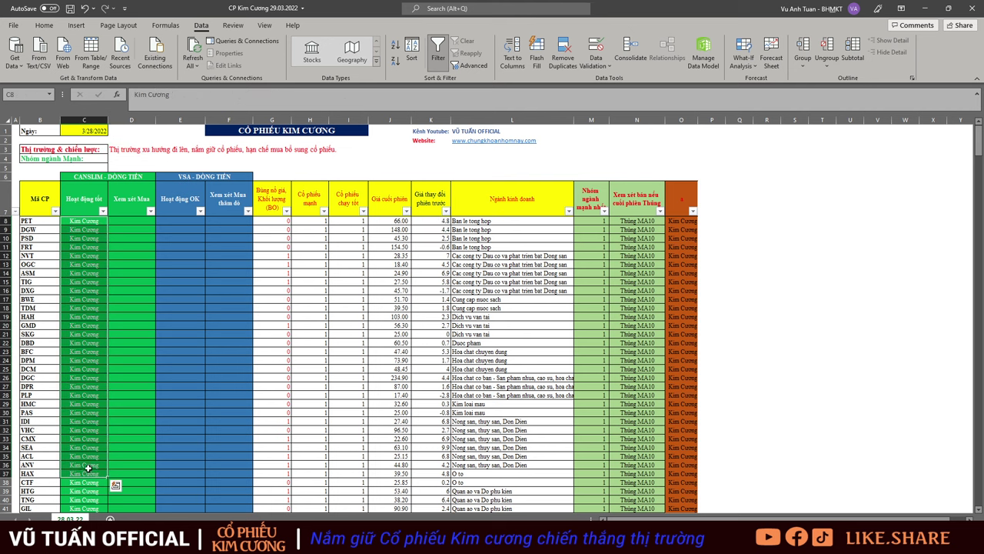
scroll(127, 431, down, 2)
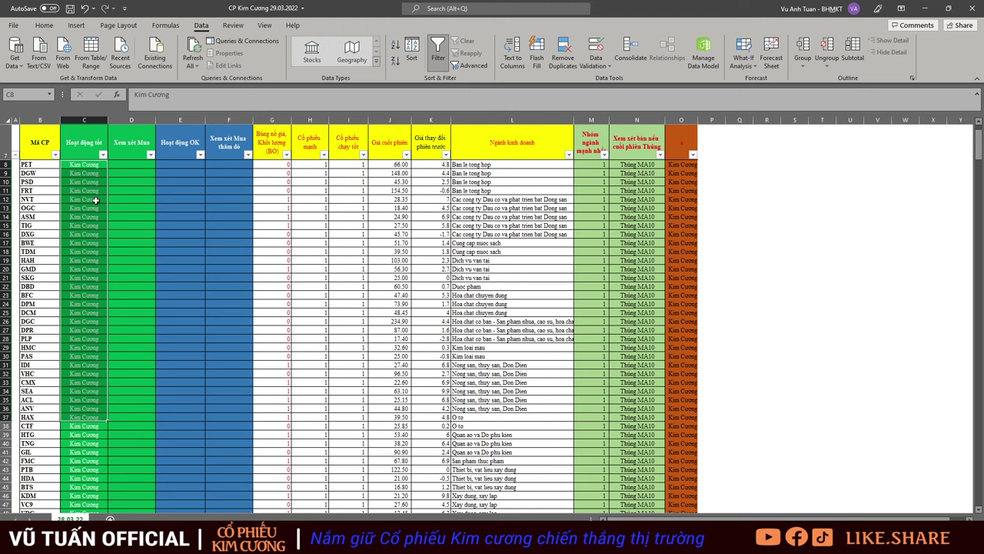
drag(93, 167, 110, 422)
scroll(110, 416, down, 1)
scroll(110, 416, down, 1)
scroll(169, 409, up, 3)
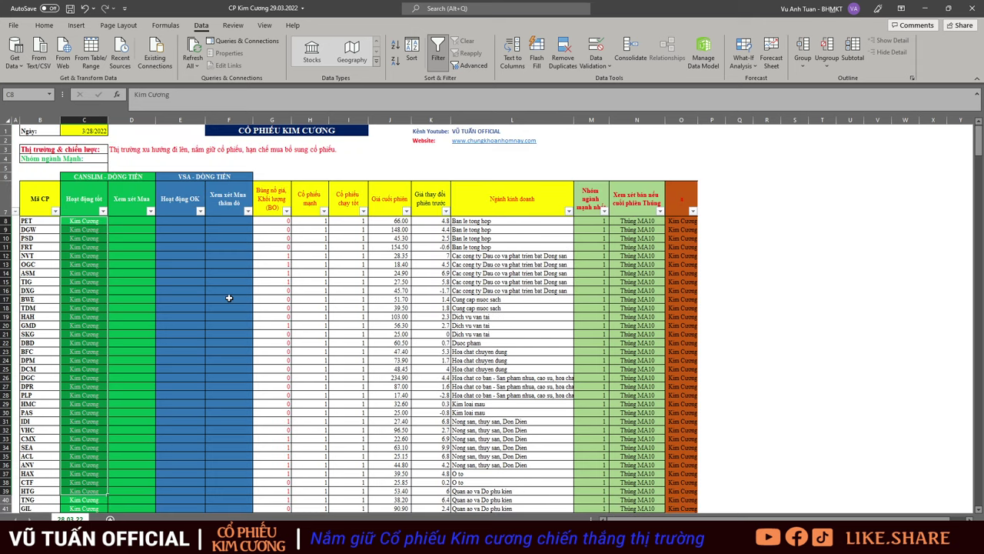
Step: Filter the Nhóm ngành mạnh nhất column to show only rows with the value 1
click(604, 210)
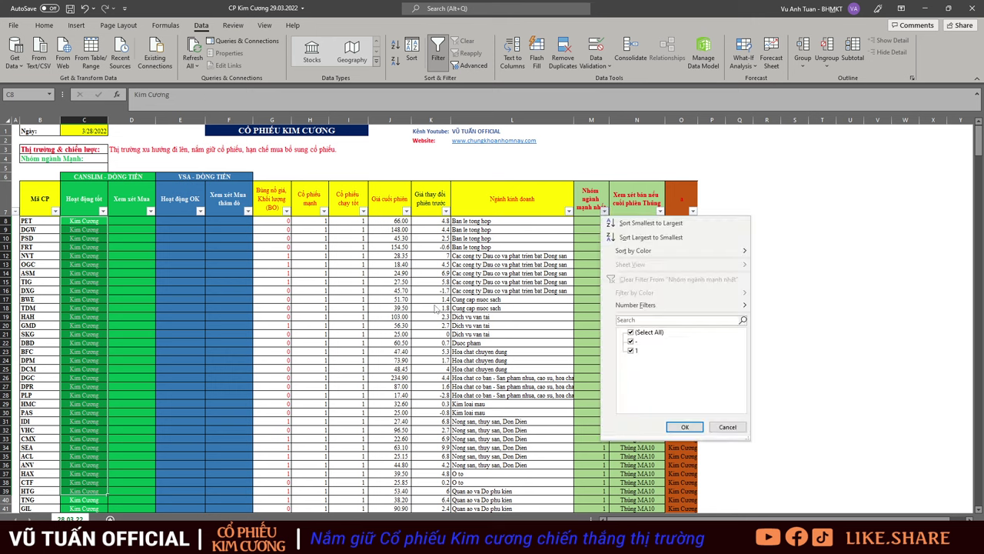
key(Escape)
click(113, 152)
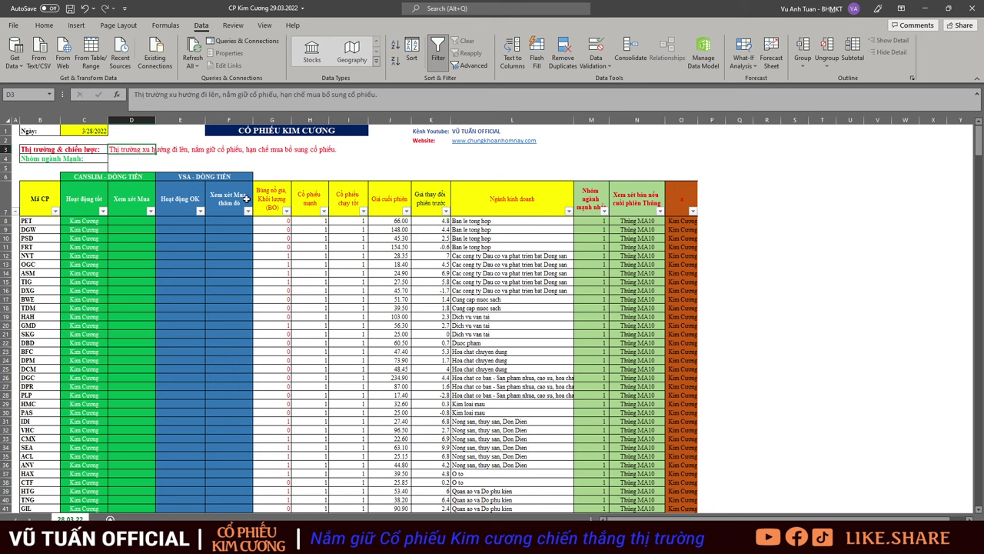
click(604, 211)
click(631, 340)
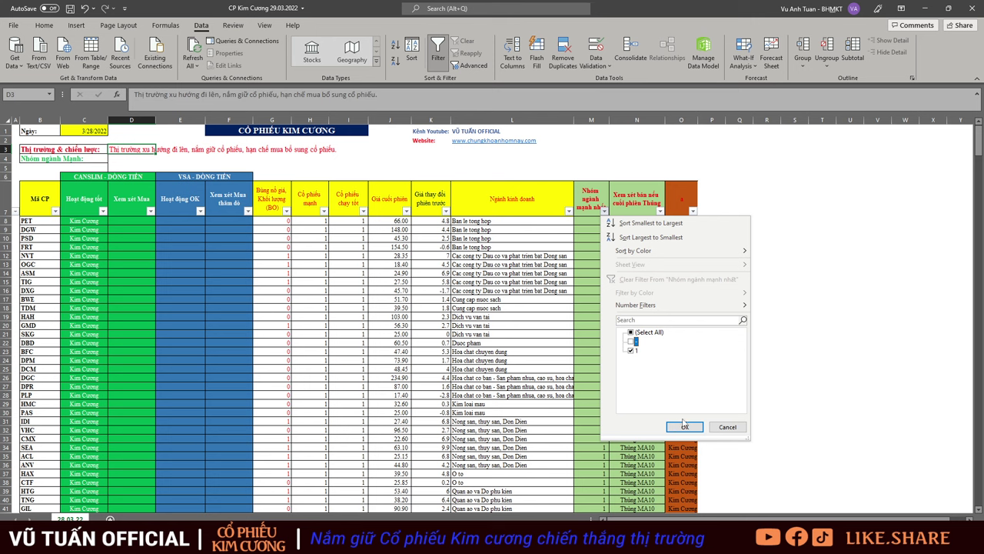
click(684, 427)
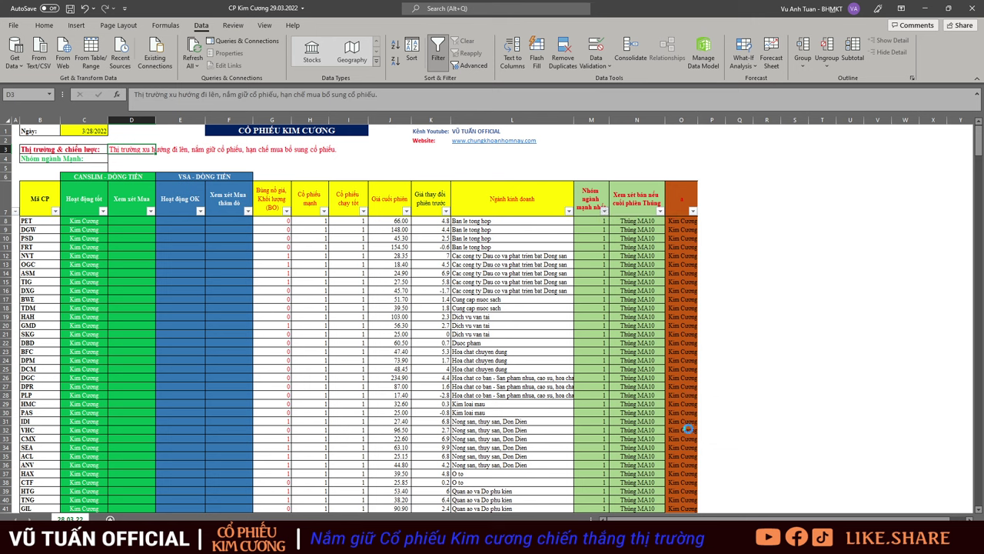
Step: Enlarge the Ngành kinh doanh filter list and read through all its industries, keeping every one selected
click(569, 211)
key(Escape)
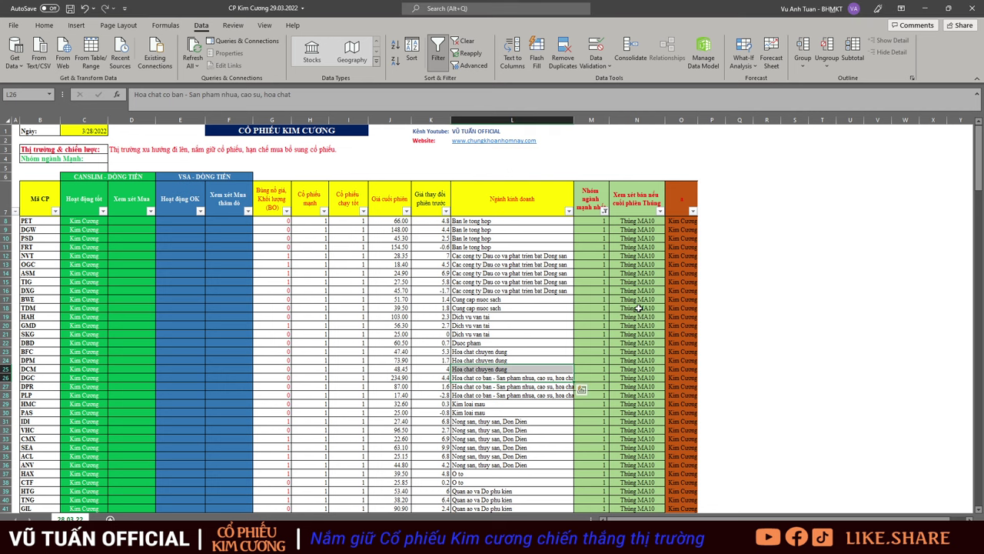
scroll(614, 277, down, 2)
click(569, 155)
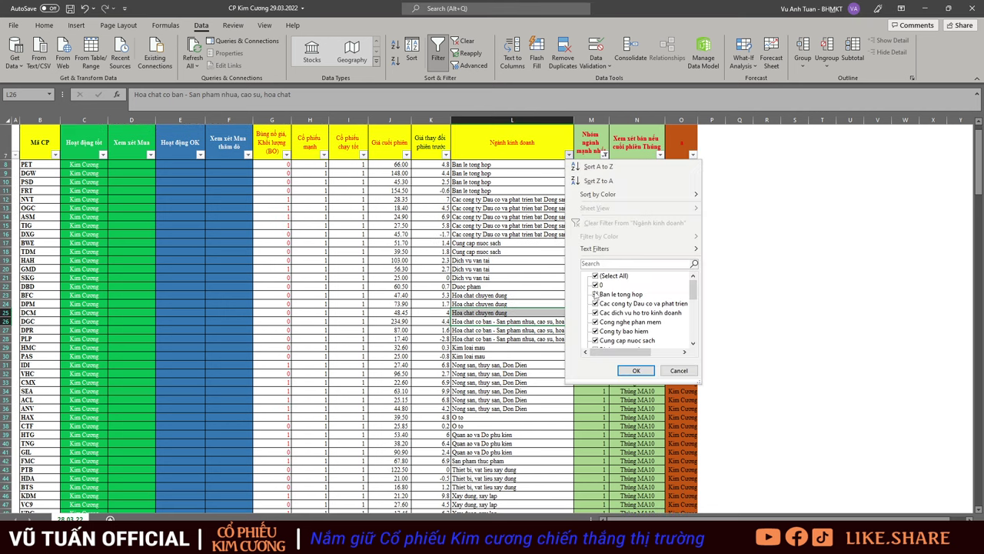
drag(699, 382, 877, 512)
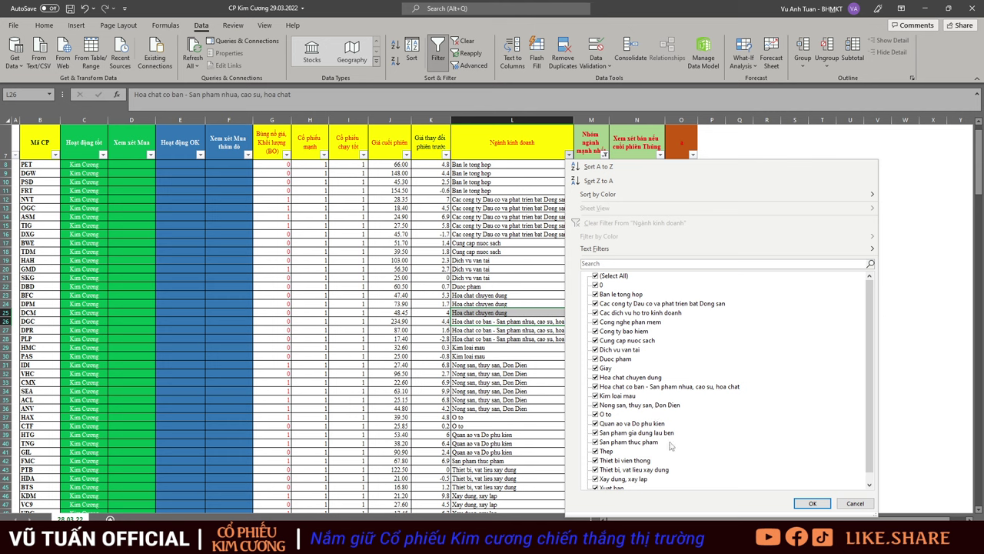
scroll(667, 445, down, 1)
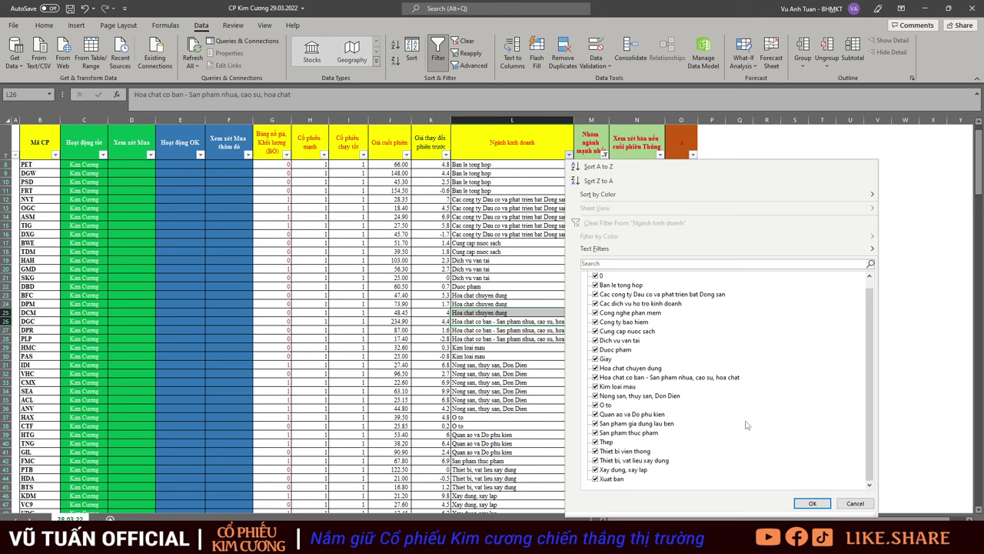
click(812, 503)
click(258, 243)
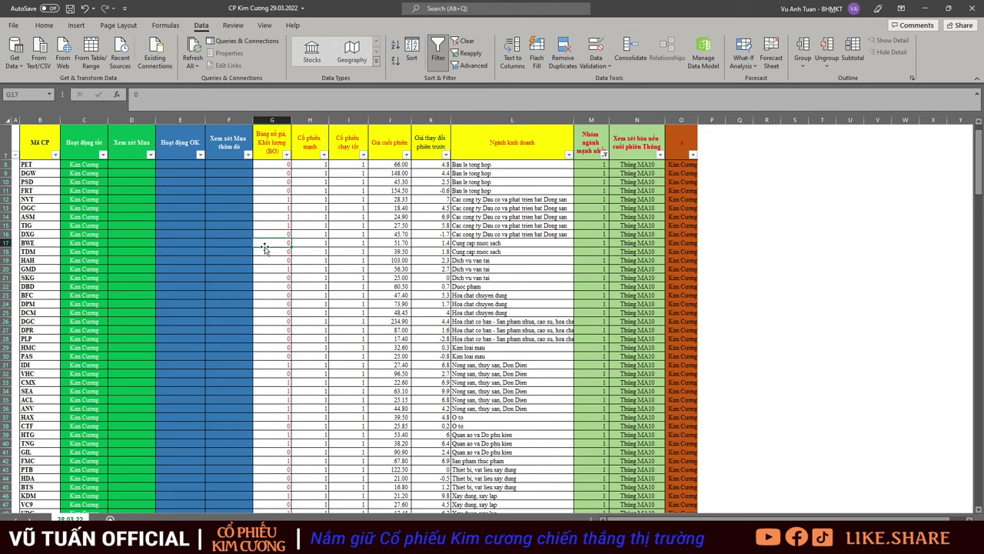
Step: Compare the CANSLIM - DÒNG TIỀN columns with the VSA - DÒNG TIỀN columns by highlighting their cells
scroll(325, 273, up, 2)
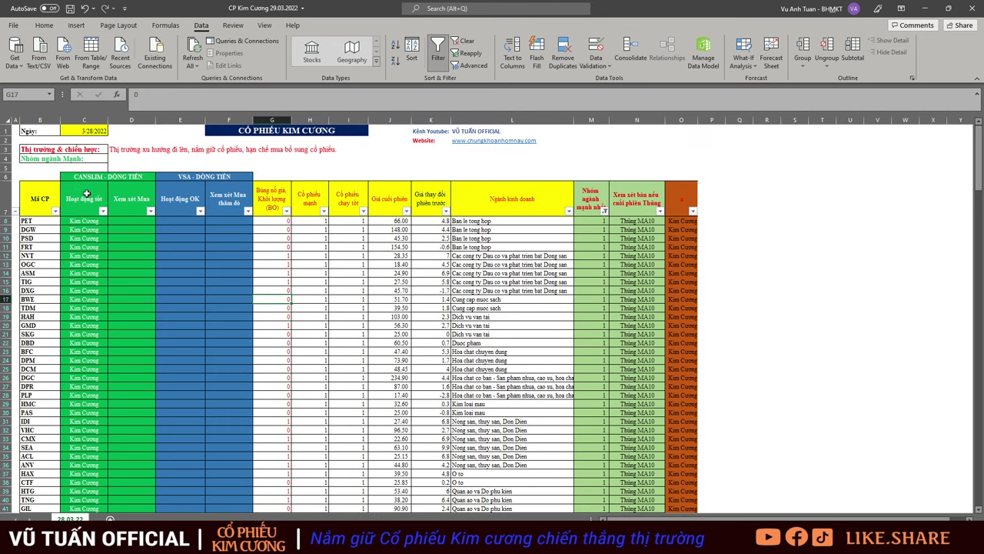
drag(79, 175, 115, 506)
drag(103, 177, 87, 505)
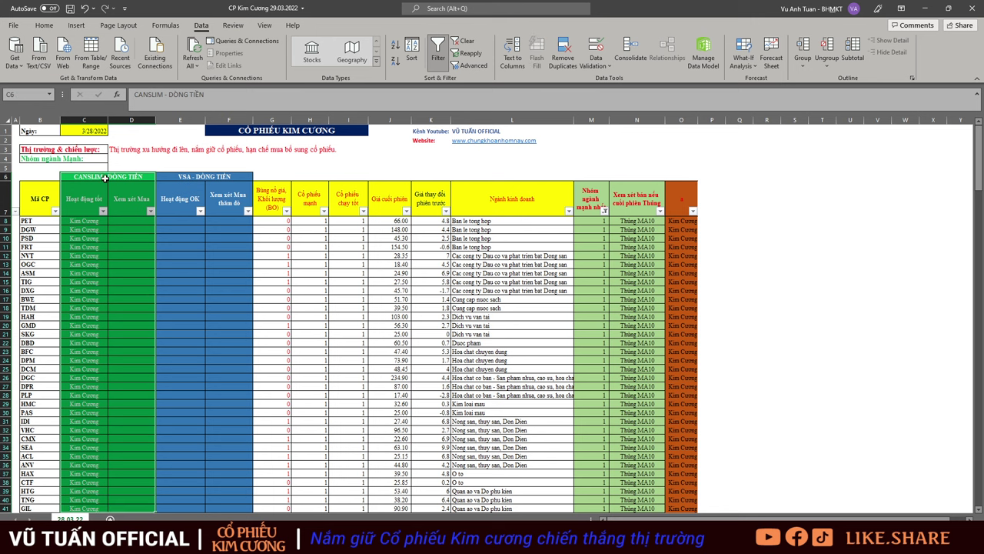
drag(105, 182, 100, 395)
drag(204, 191, 205, 347)
drag(103, 182, 99, 458)
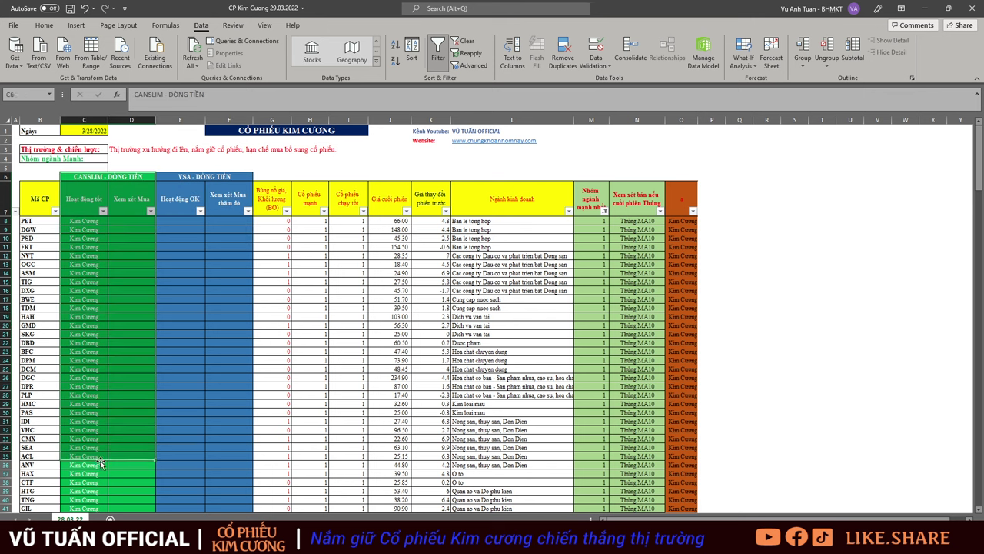
Step: Clear the filter from the Nhóm ngành mạnh nhất column
click(605, 210)
click(650, 238)
click(552, 289)
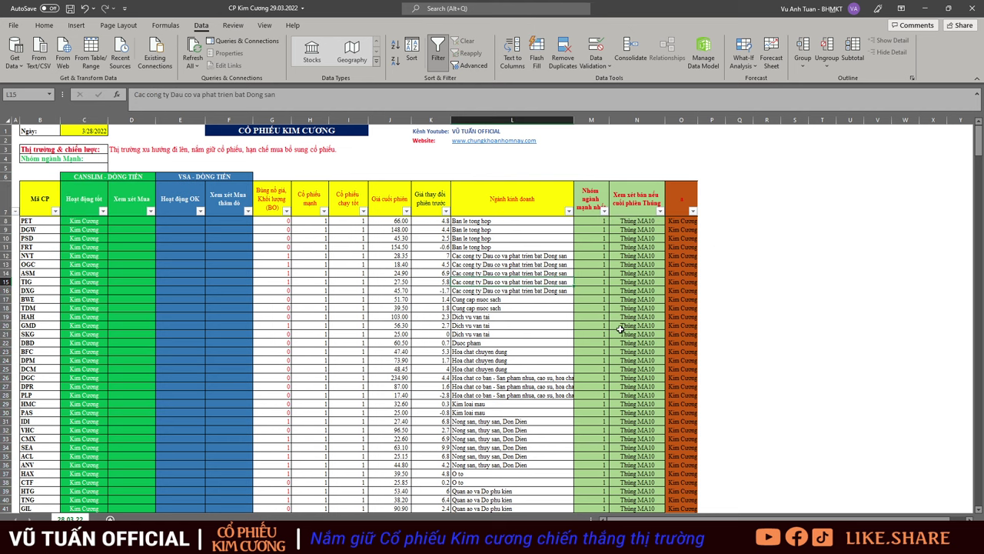
Step: Examine which rows of the Hoạt động tốt column are marked Kim Cương and which are marked OK
scroll(168, 240, down, 2)
drag(73, 165, 78, 487)
scroll(86, 407, down, 4)
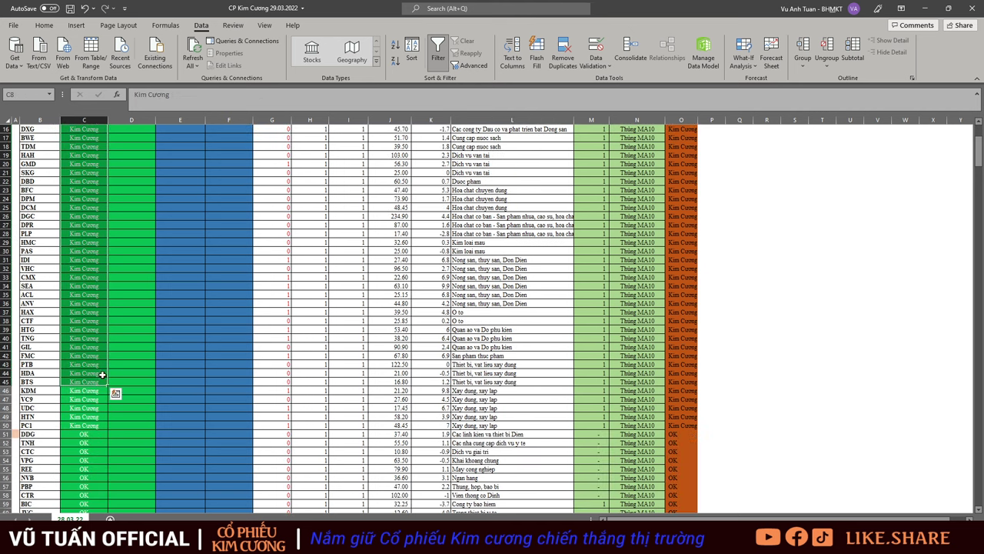
click(85, 393)
scroll(96, 346, up, 5)
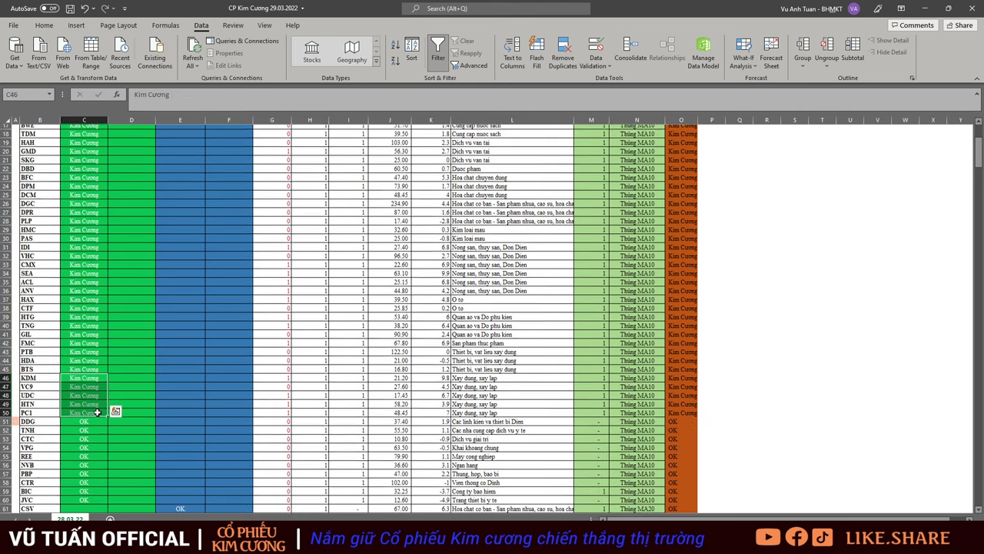
scroll(106, 308, down, 7)
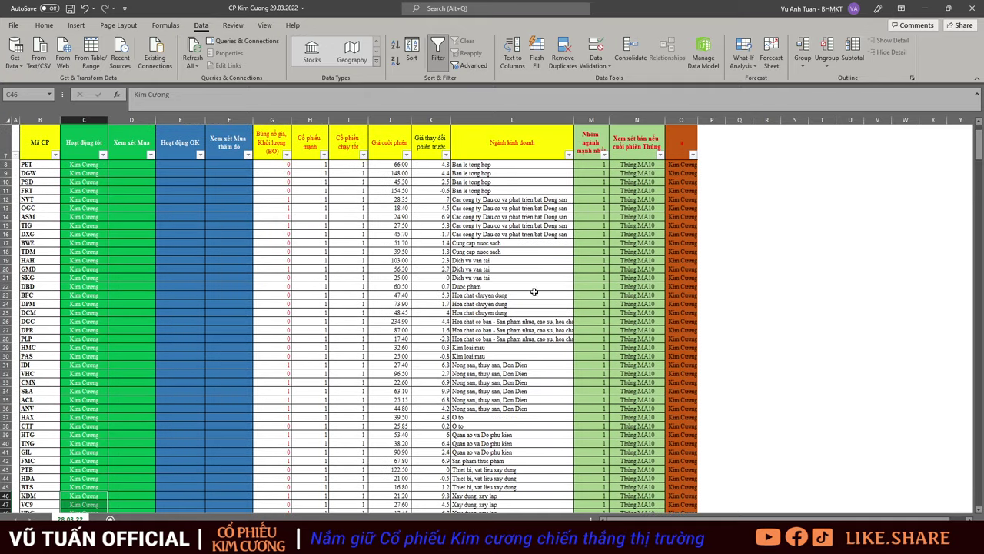
drag(85, 339, 87, 465)
scroll(176, 226, up, 7)
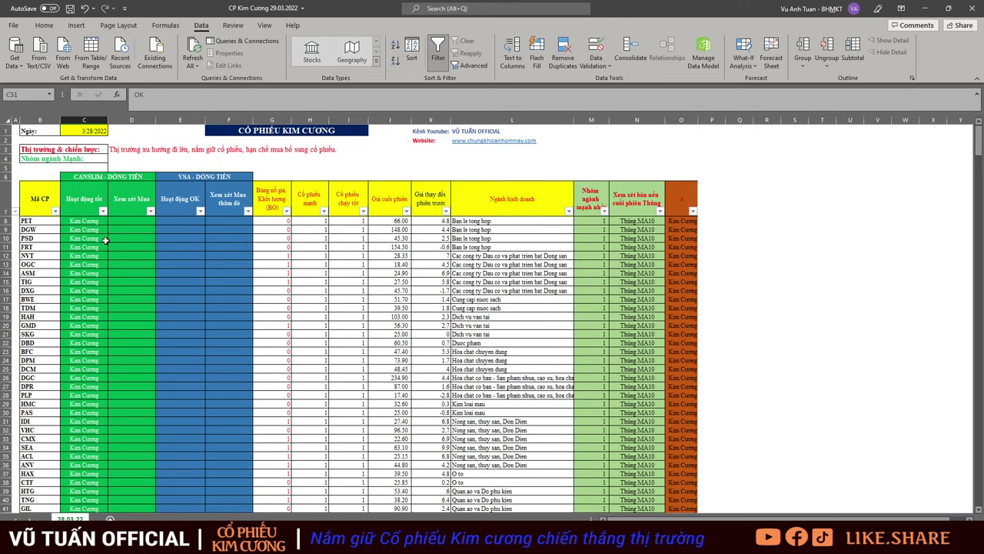
Step: Compare the Kim Cương entries under Hoạt động tốt with the OK entries in the VSA Hoạt động OK column
click(77, 248)
drag(80, 257, 87, 326)
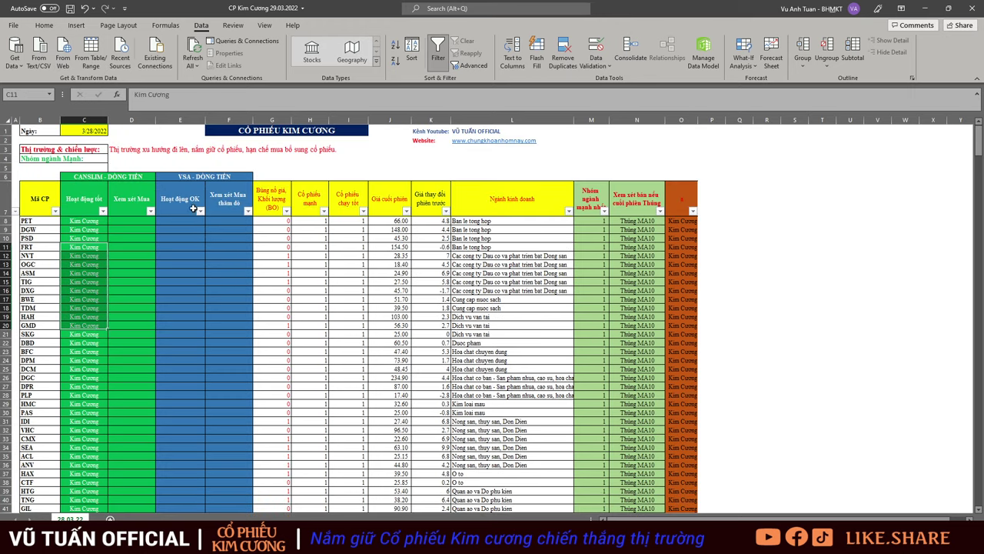
drag(193, 204, 195, 360)
scroll(208, 338, down, 10)
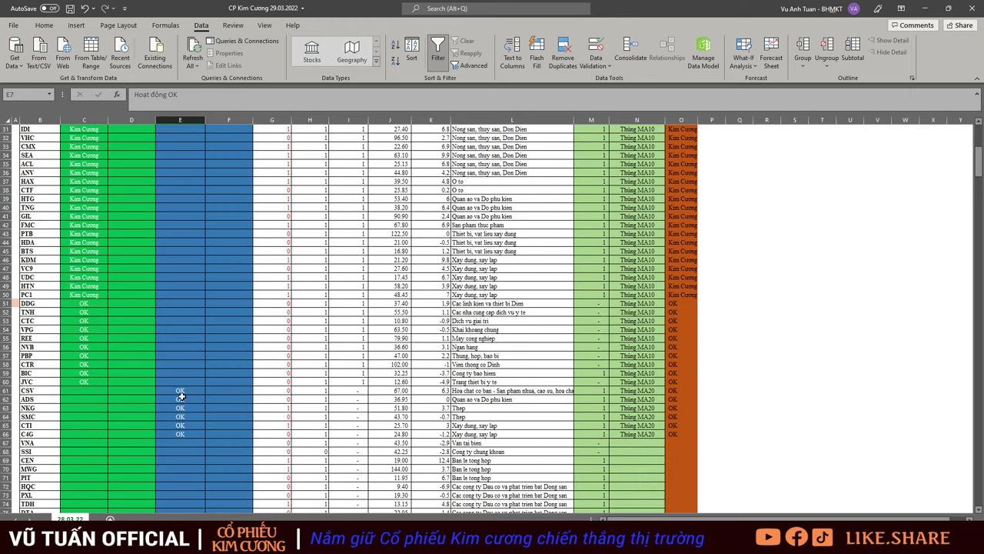
click(181, 394)
drag(181, 393, 182, 433)
scroll(176, 400, up, 8)
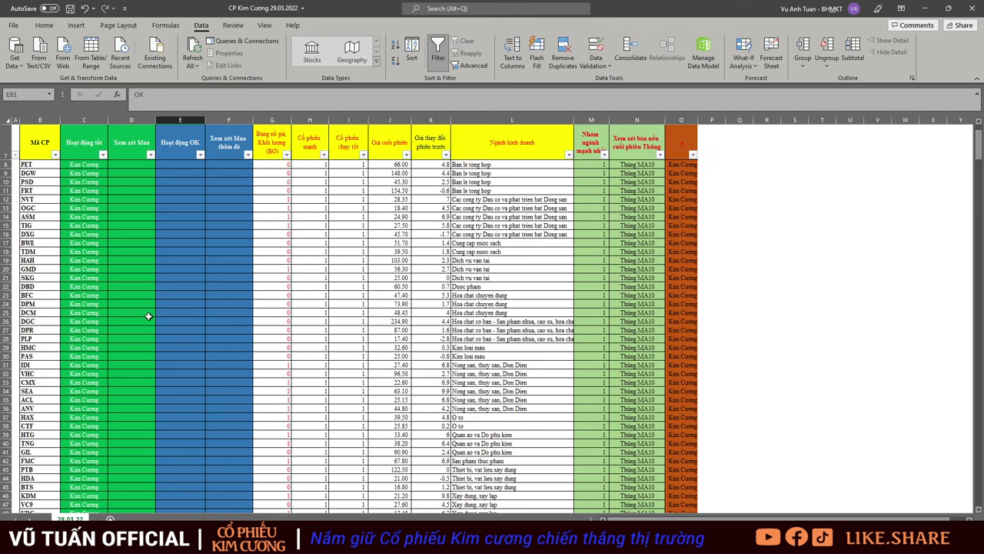
Step: Review the stock codes of the Kim Cương group and of the OK group starting at DDG
drag(25, 166, 104, 461)
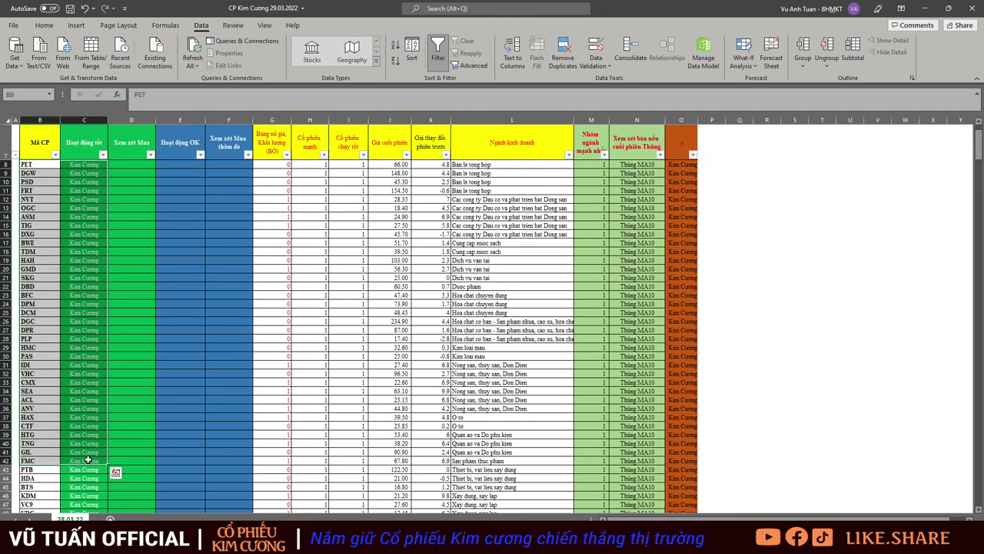
scroll(121, 398, down, 4)
scroll(121, 397, down, 4)
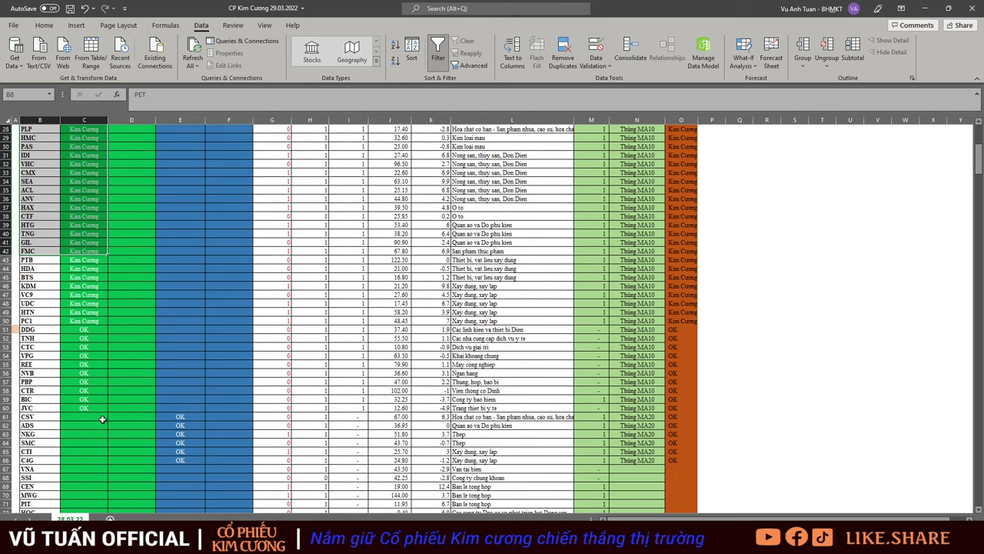
drag(31, 330, 189, 475)
scroll(559, 408, down, 1)
scroll(601, 354, up, 10)
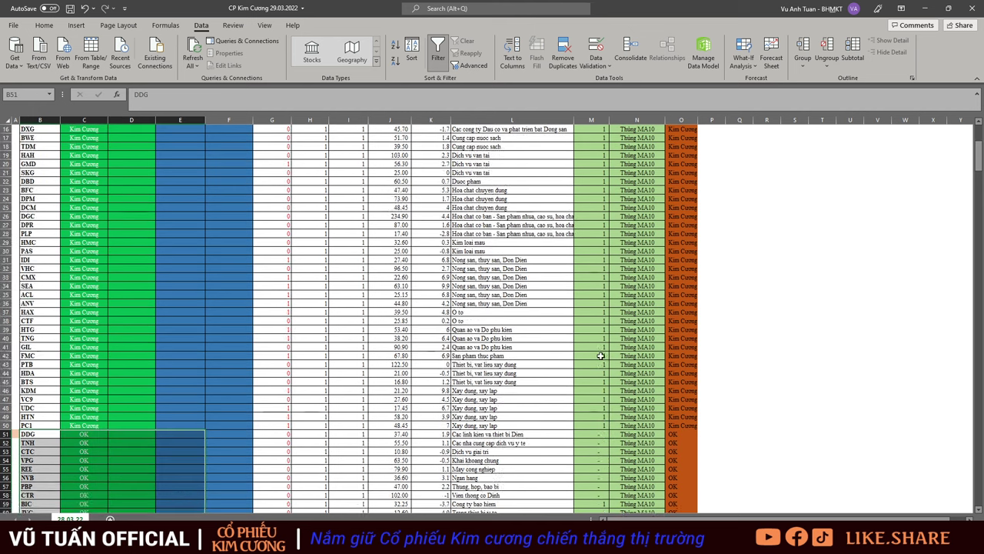
Step: Examine the Thủng MA10 and Thủng MA20 sell conditions listed for the Kim Cương and OK stocks
scroll(80, 245, down, 6)
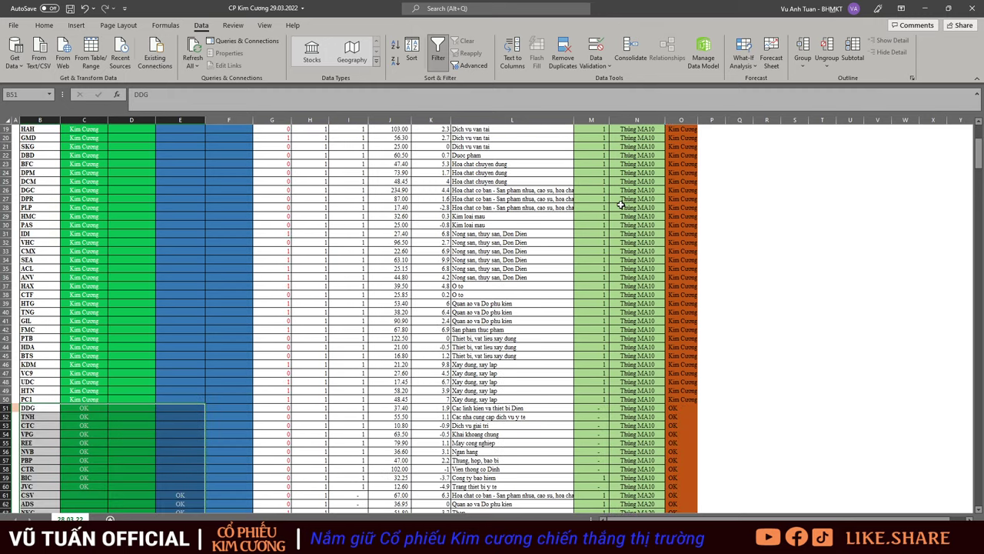
drag(637, 224, 652, 413)
scroll(652, 413, down, 3)
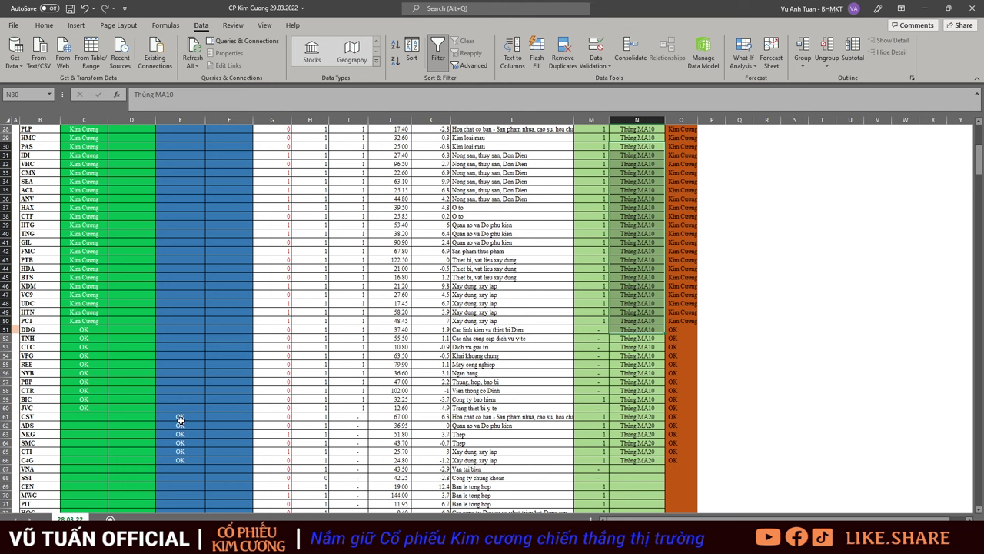
drag(181, 419, 683, 459)
scroll(543, 361, up, 8)
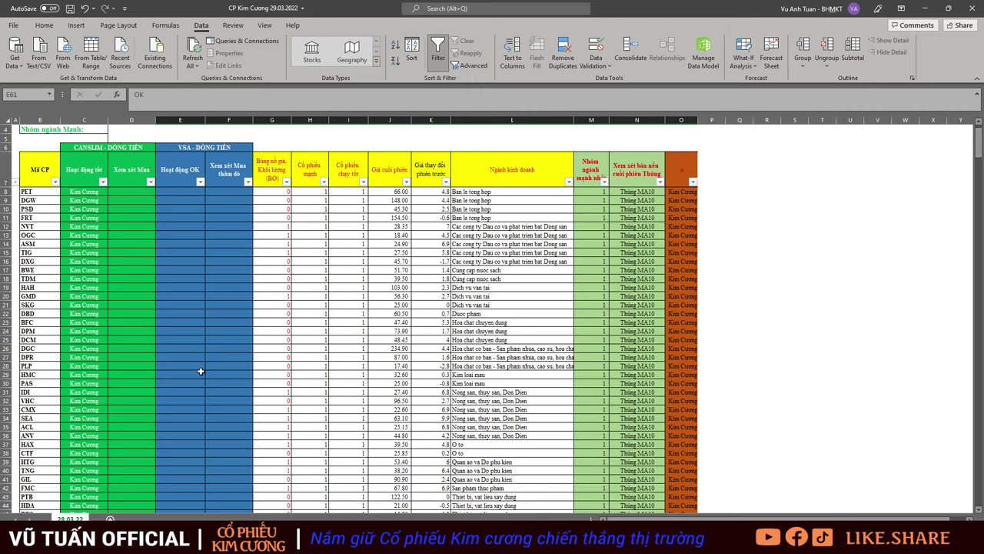
Step: Switch to AmiBroker and open the PET chart from the enlarged Analysis results list
key(alt+Tab)
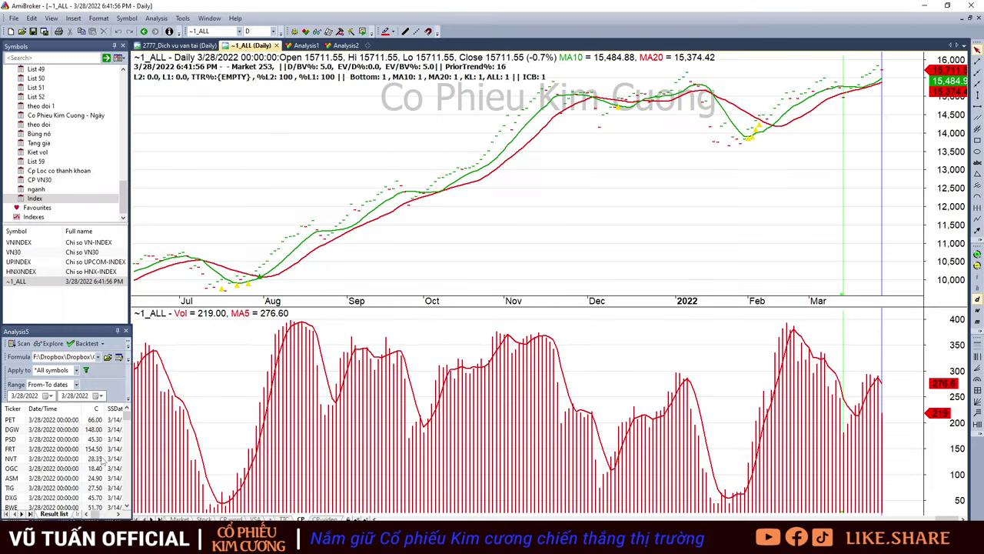
drag(131, 463, 724, 482)
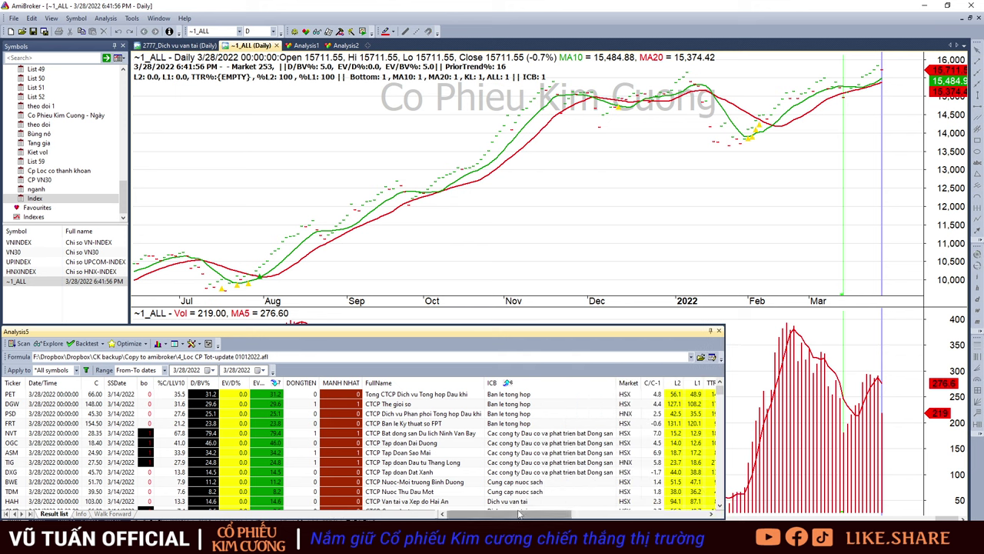
drag(527, 516, 573, 516)
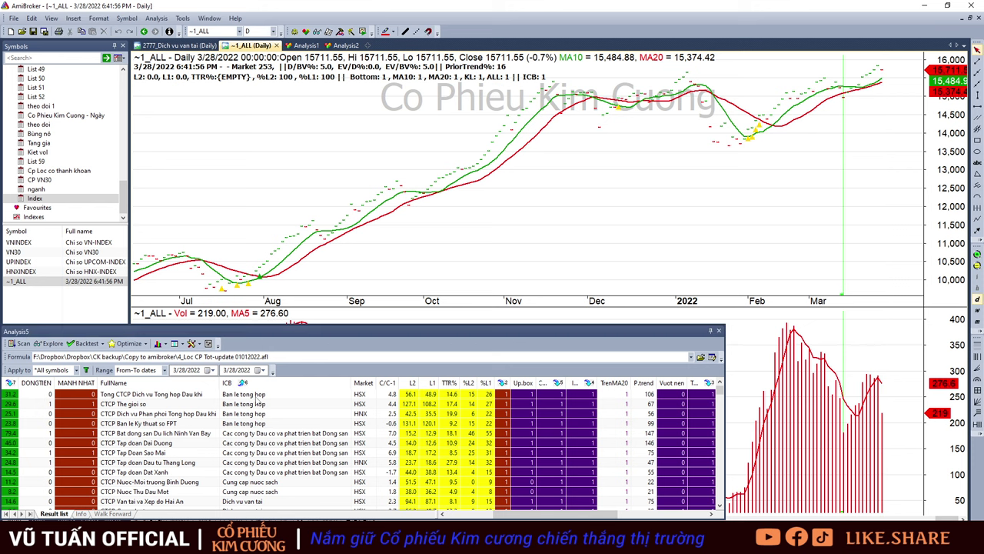
click(256, 396)
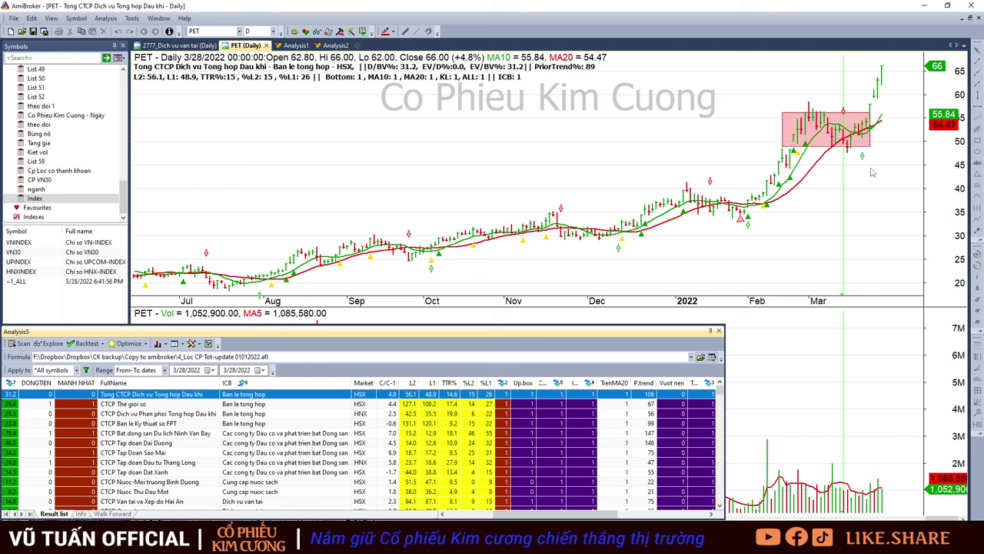
Step: Inspect PET's 23 March 2022 and latest bars, and open the DGW chart from the results list
click(870, 170)
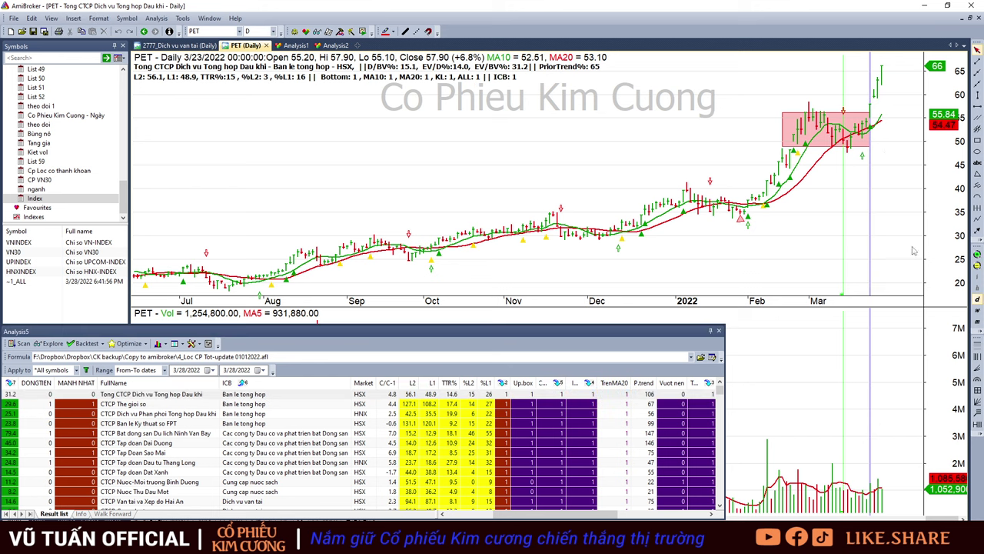
click(919, 93)
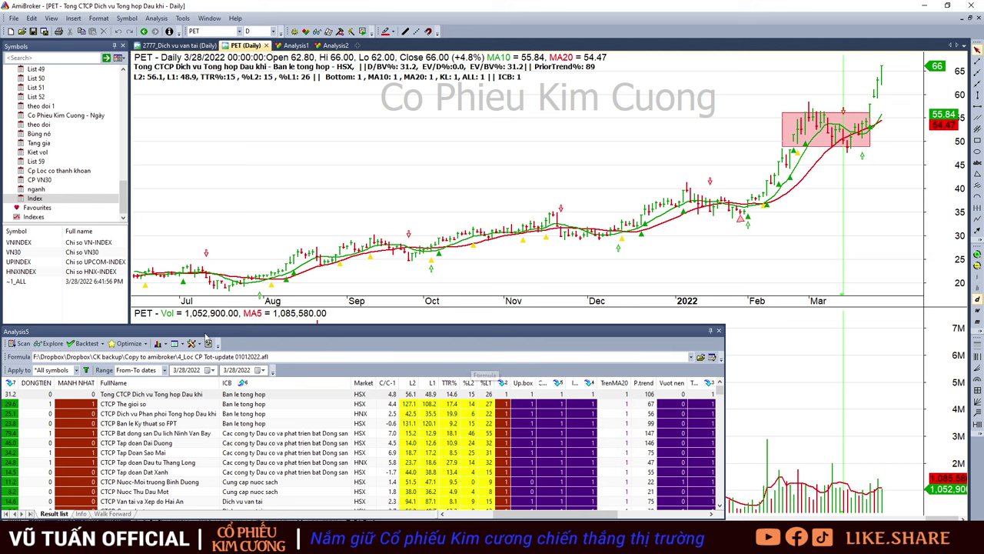
click(263, 406)
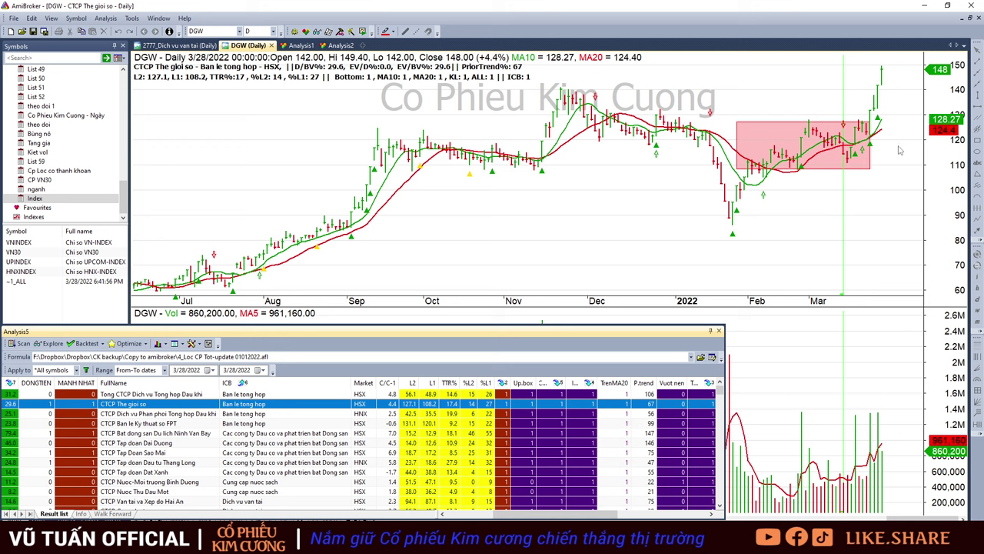
mouse_move(885, 112)
key(Up)
key(Down)
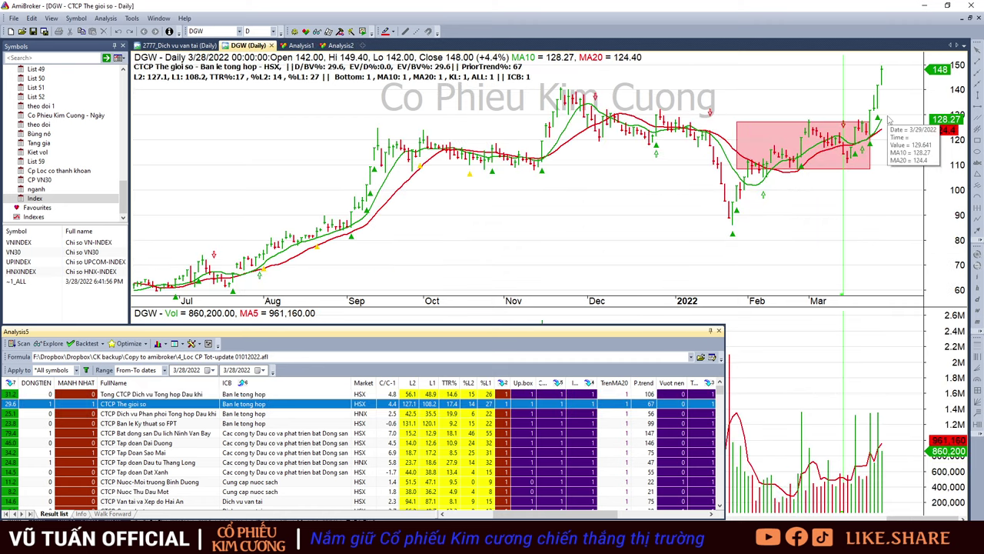
Step: Open the PSD chart from the results list and inspect its latest bars above the pink base box
key(Down)
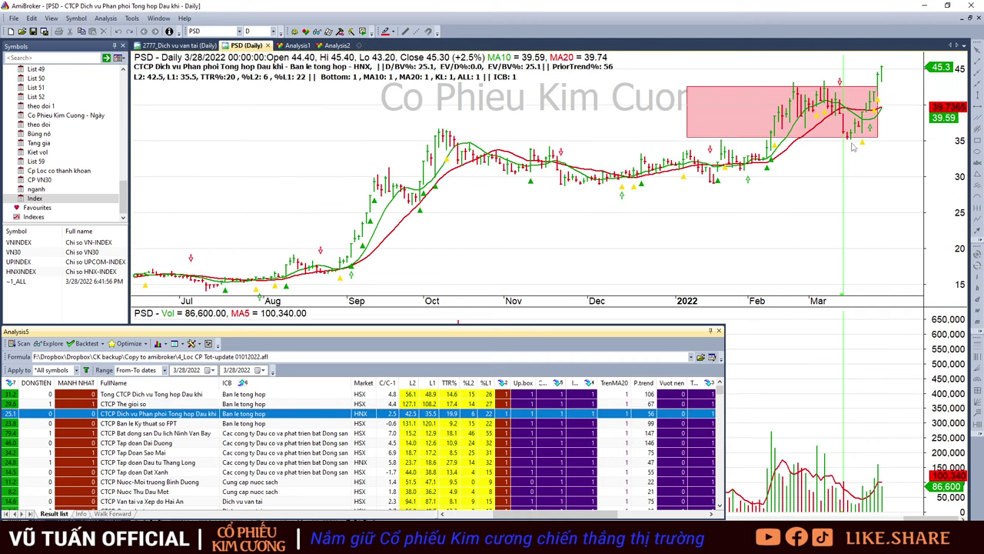
click(881, 87)
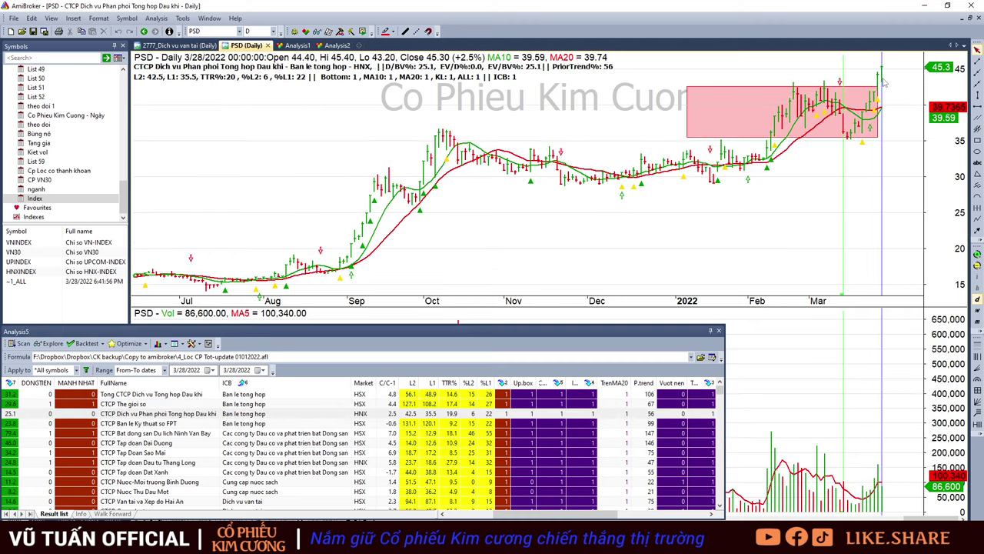
click(879, 85)
click(882, 85)
click(878, 77)
mouse_move(876, 92)
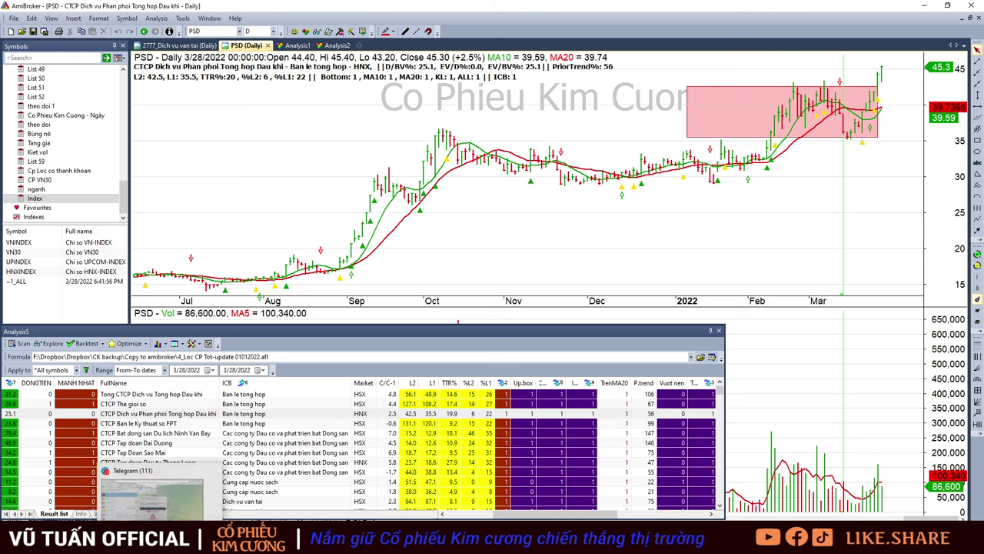
Step: Open the VNINDEX chart and step through its daily bars from 17 March to 28 March 2022
click(238, 135)
click(31, 242)
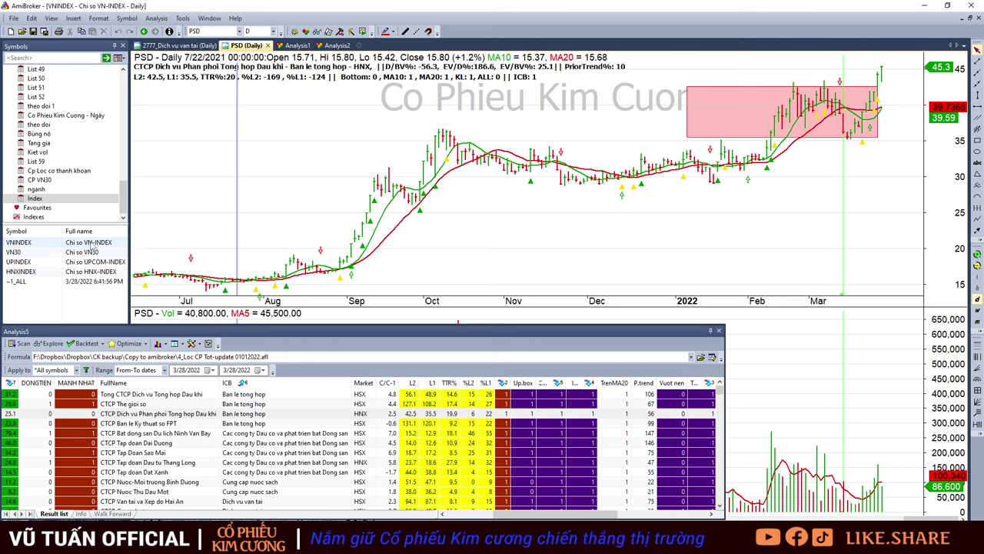
click(855, 194)
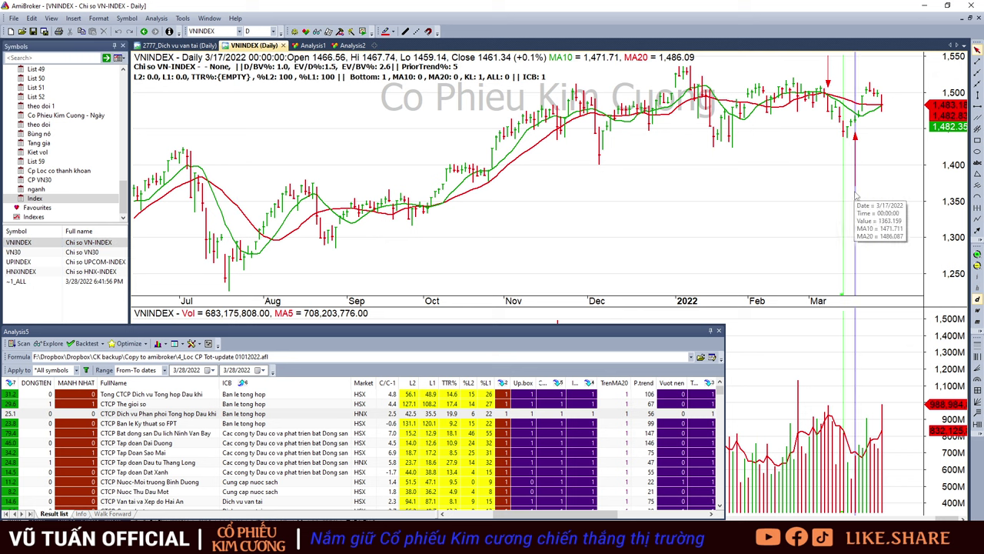
key(Right)
key(Right)
key(Right)
key(Right)
key(Right)
key(Right)
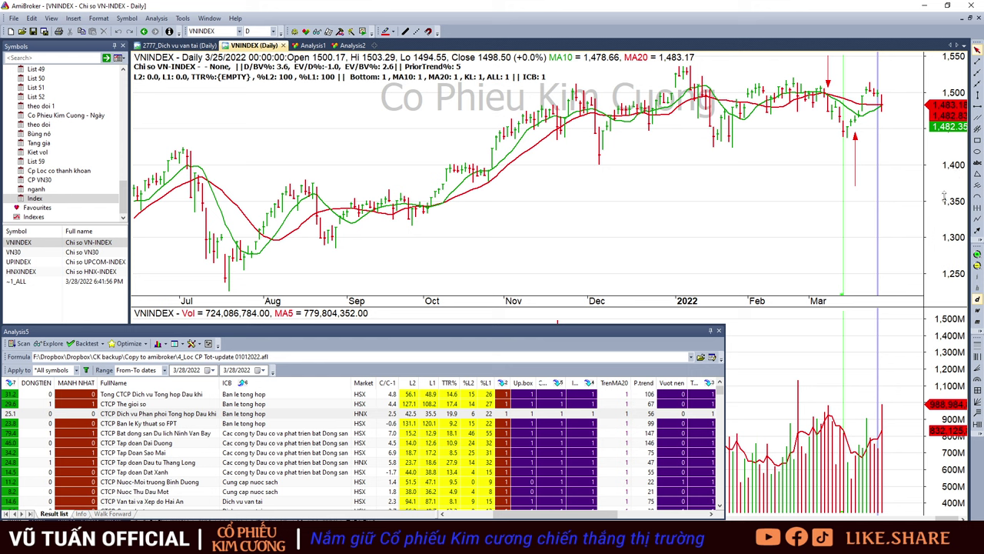
key(Right)
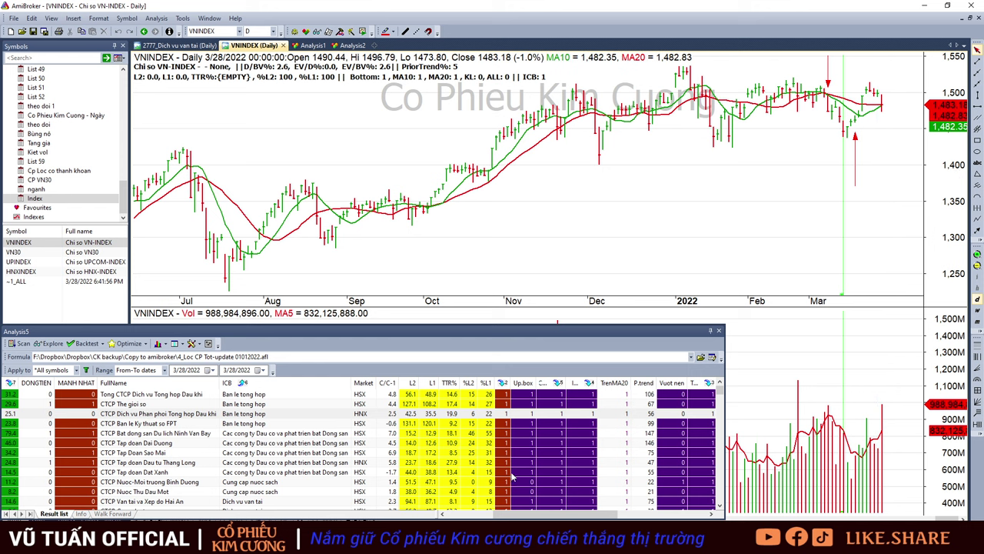
Step: Return to the PSD chart from the results list and go through the FRT and NVT charts below it
click(551, 425)
click(551, 414)
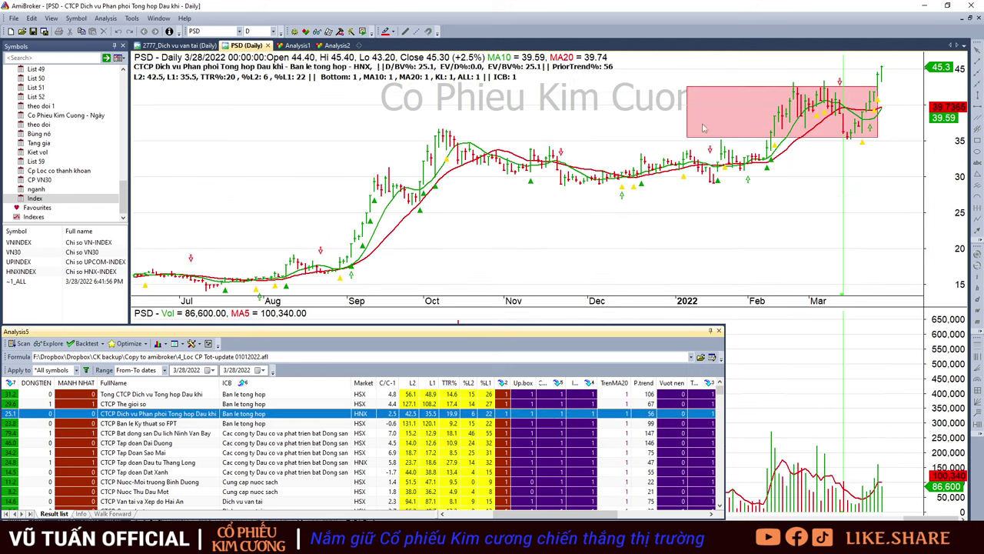
key(Down)
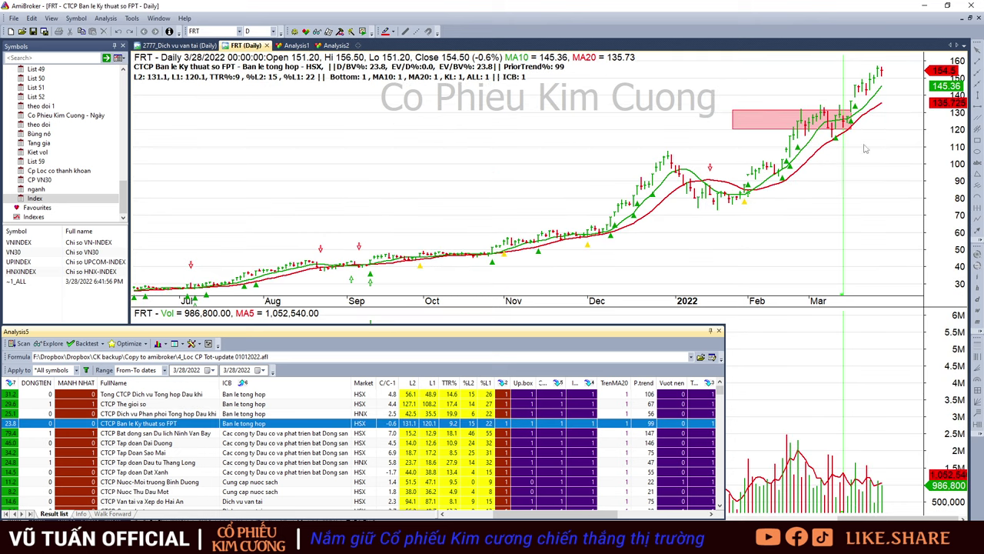
key(Down)
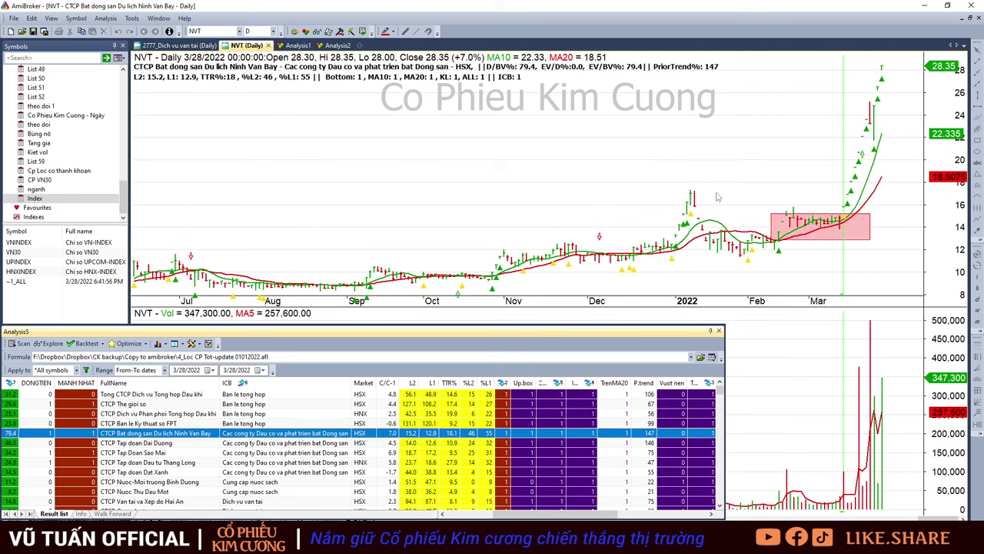
Step: Open the OGC chart and inspect its bars of 16 March, 22 February and 28 March 2022
key(Down)
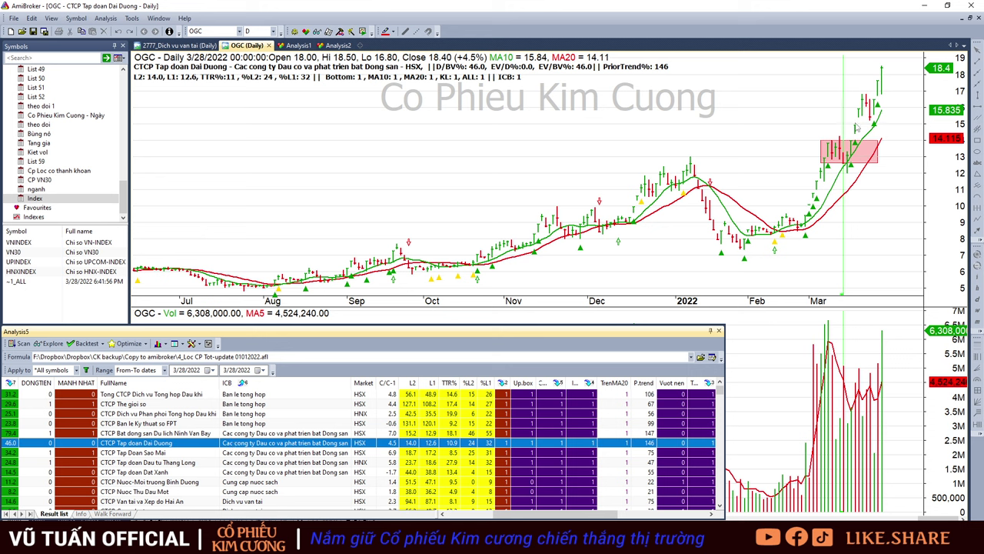
click(851, 204)
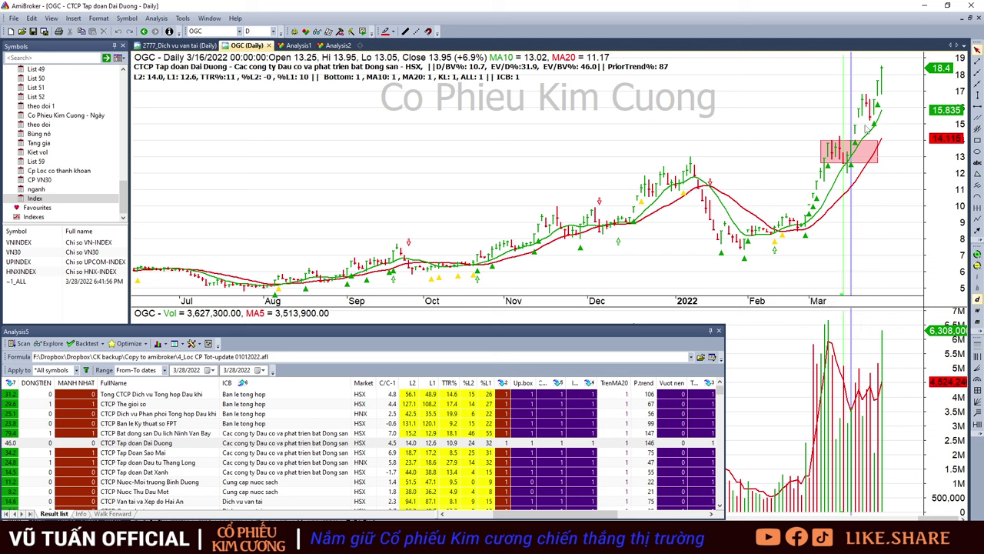
click(910, 118)
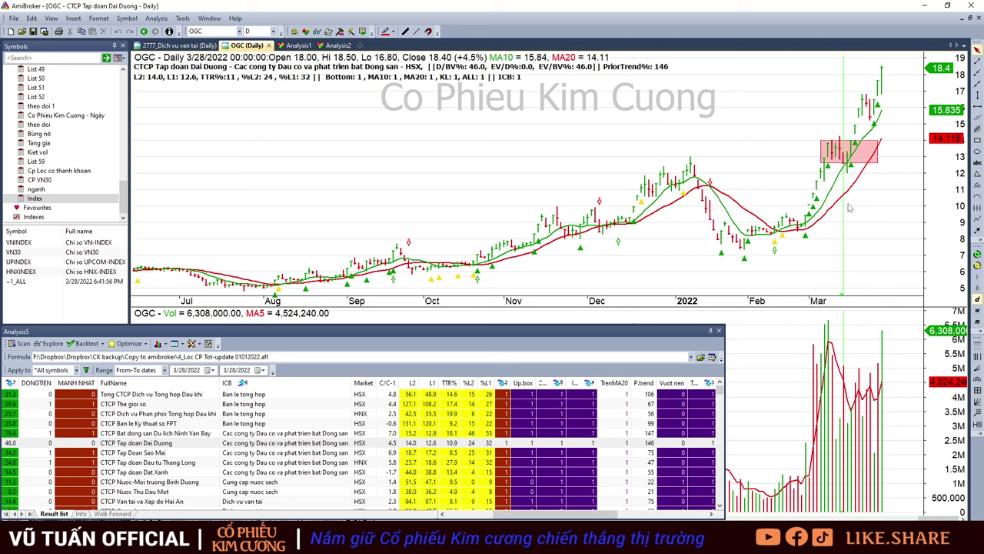
click(792, 245)
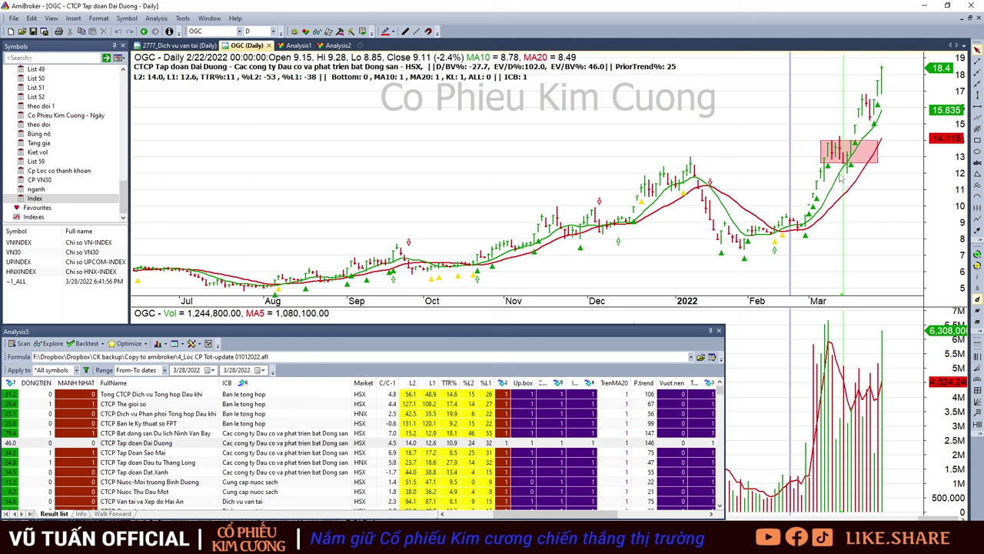
click(905, 120)
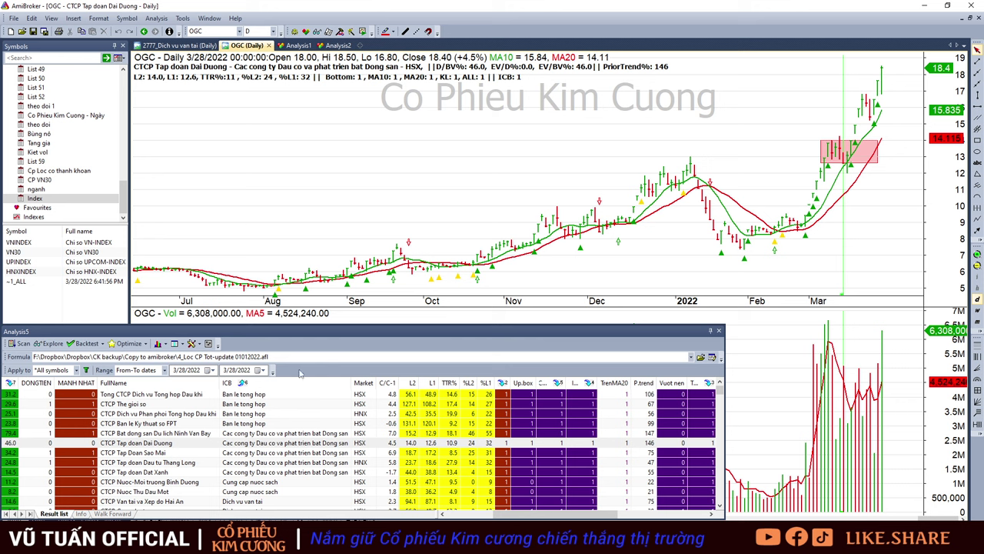
Step: Review the ASM and TIG charts from the results list, checking TIG's latest bar
click(303, 453)
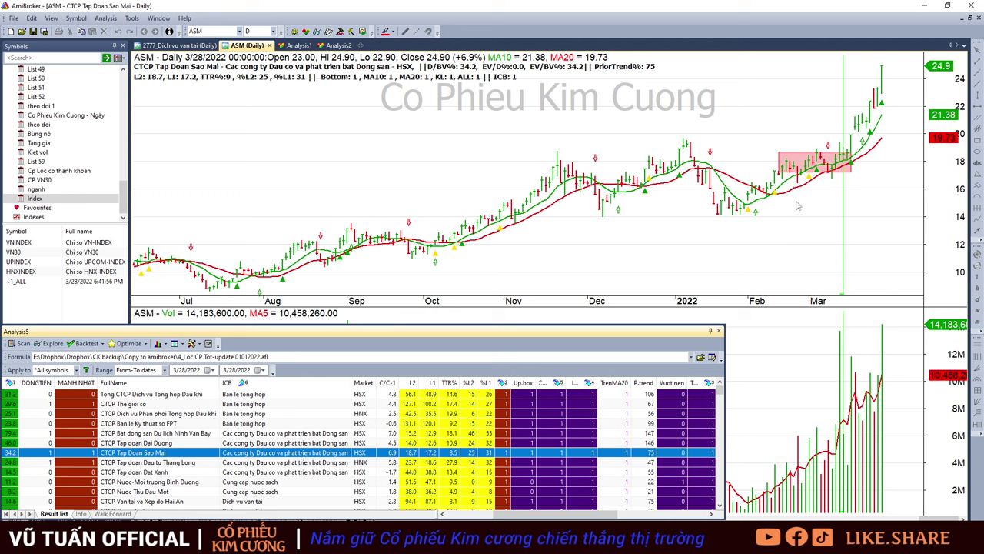
mouse_move(798, 204)
click(288, 463)
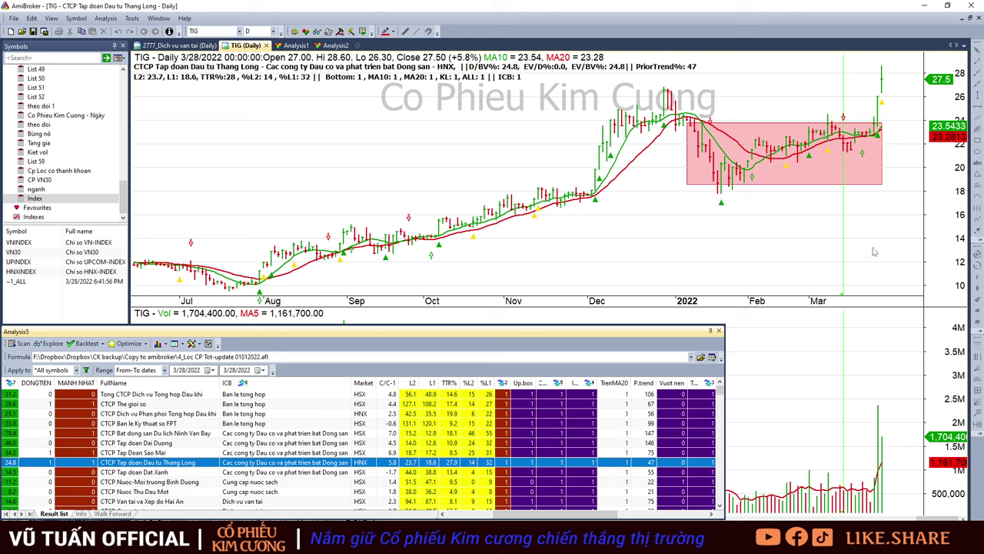
click(903, 229)
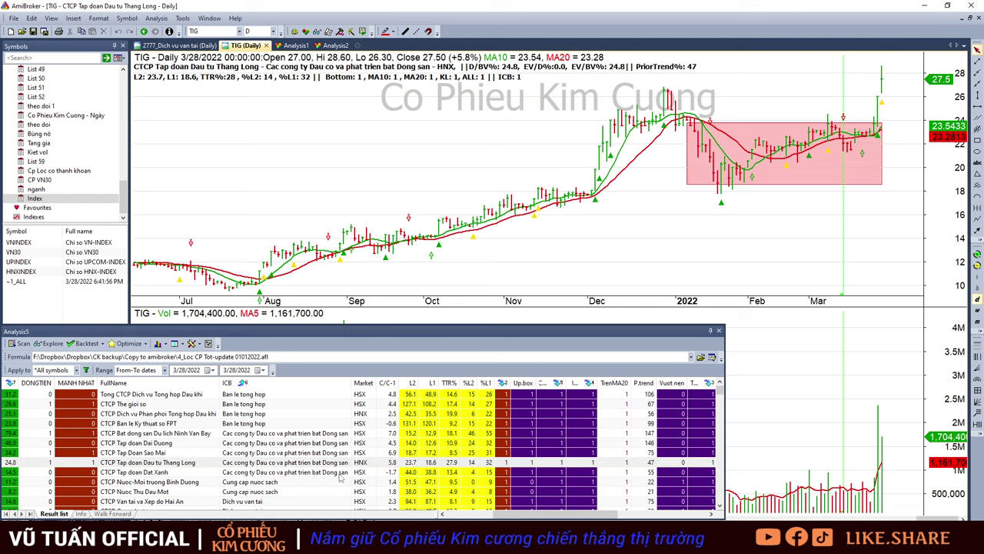
Step: Open the DXG chart and inspect its bars of 21, 23 and 28 March 2022 around the box breakout
click(343, 474)
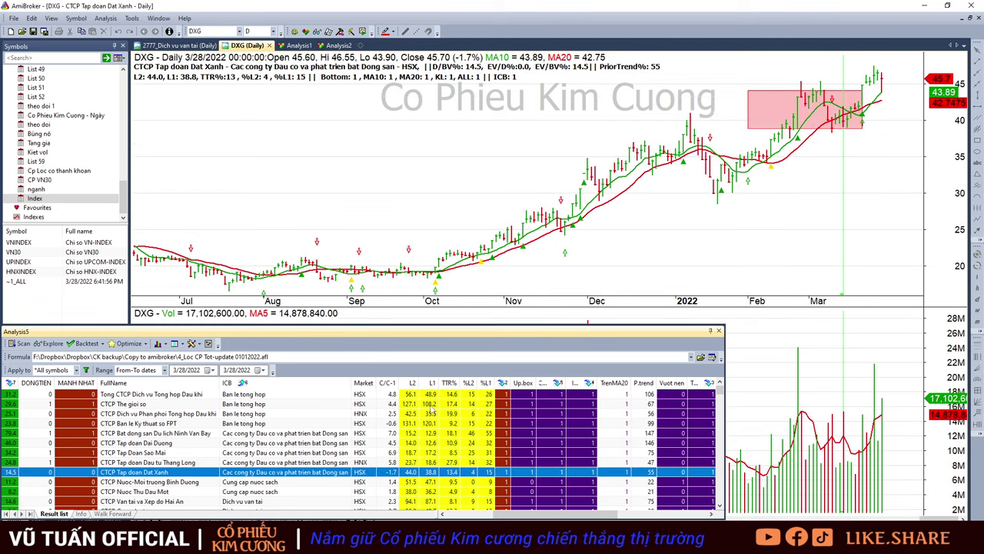
click(862, 87)
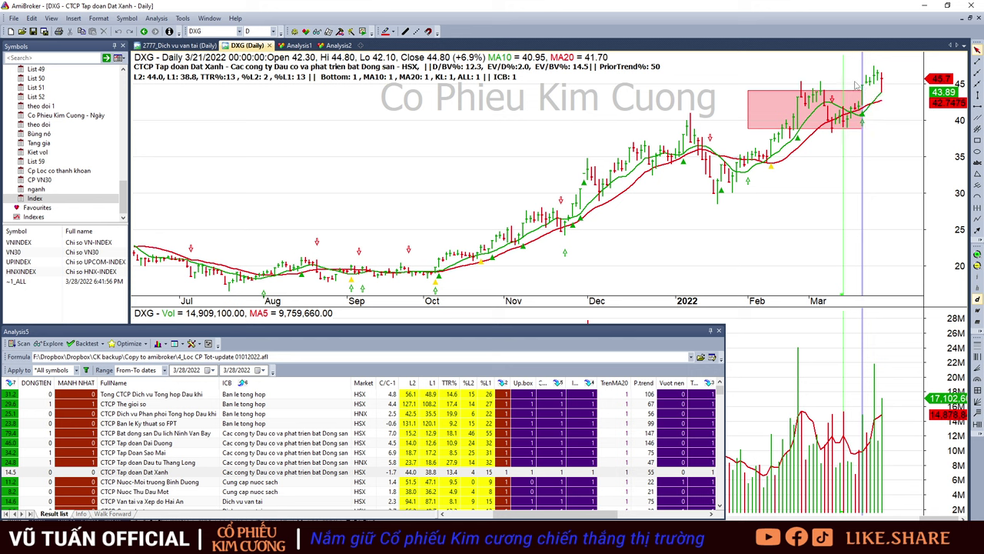
click(856, 85)
click(869, 87)
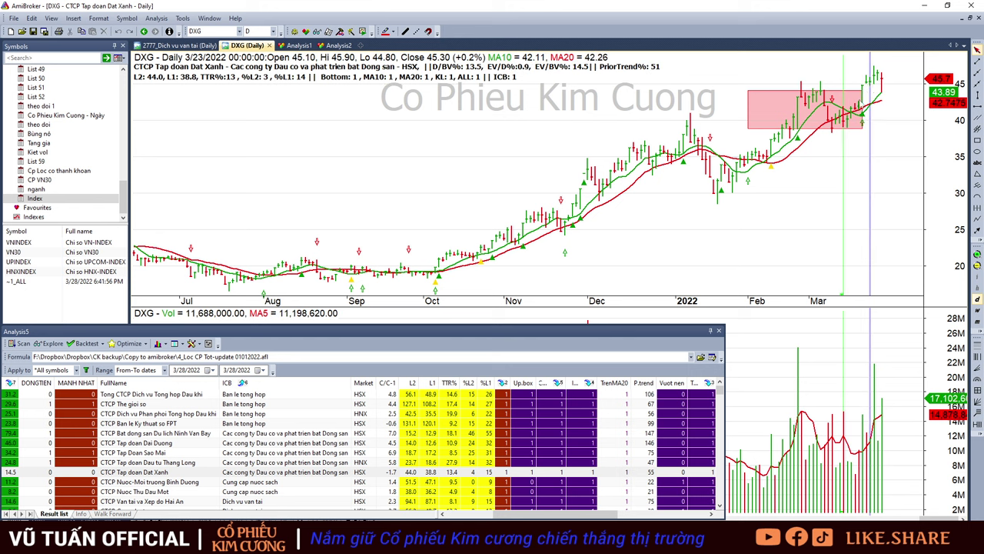
click(911, 229)
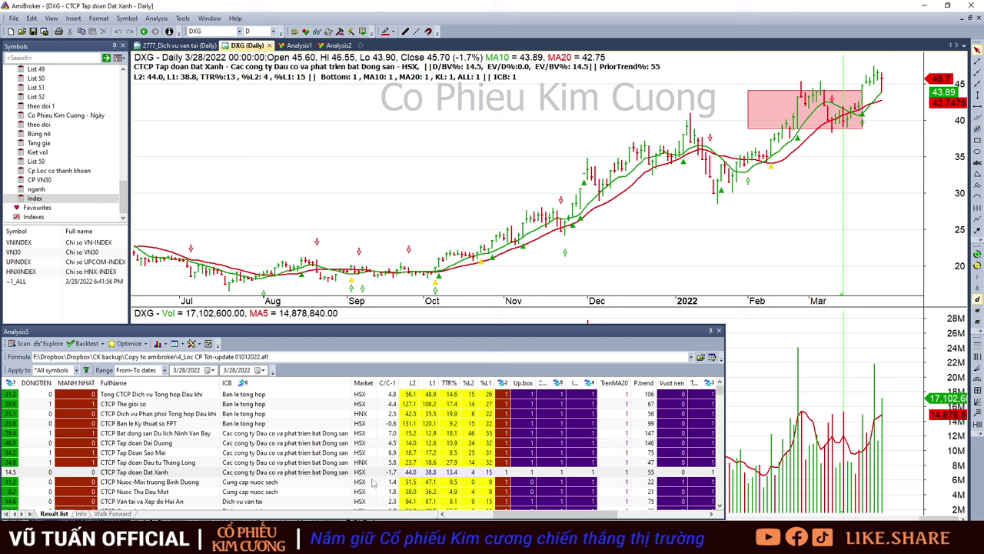
Step: Review the BWE and TDM water-supply stock charts, inspecting TDM's 28 March 2022 bar
click(374, 482)
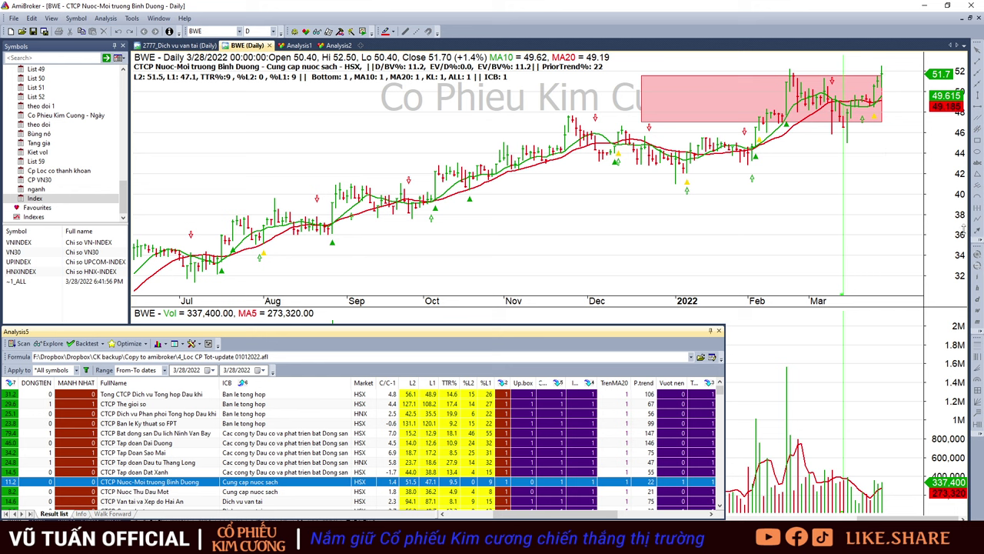
click(355, 494)
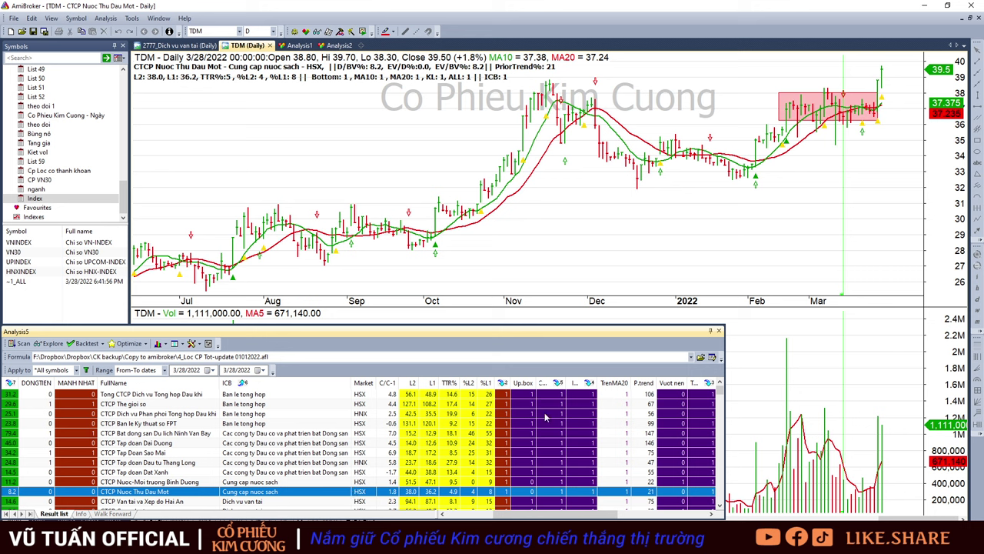
click(879, 83)
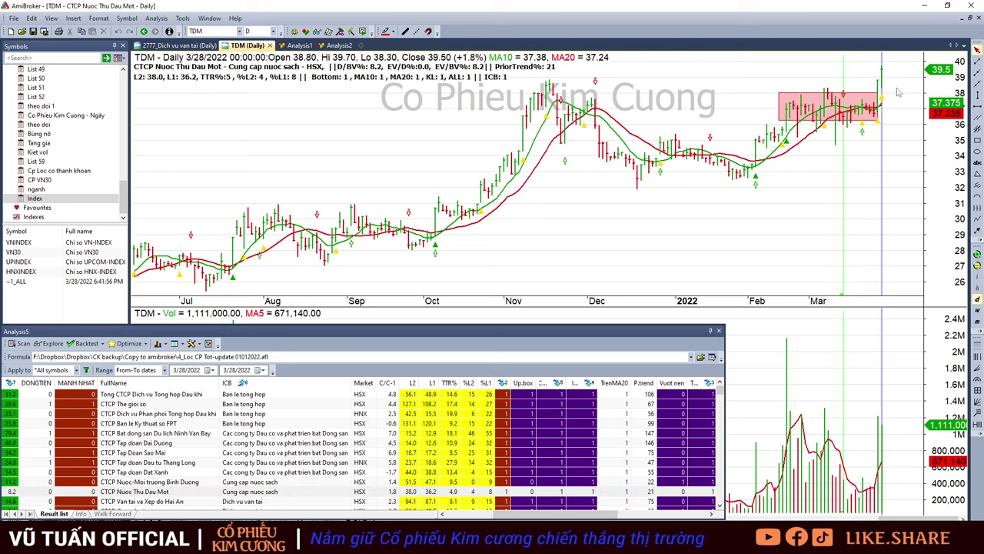
Step: Open the HAH chart from the results list and inspect its 26 November 2021 bar
scroll(307, 484, down, 1)
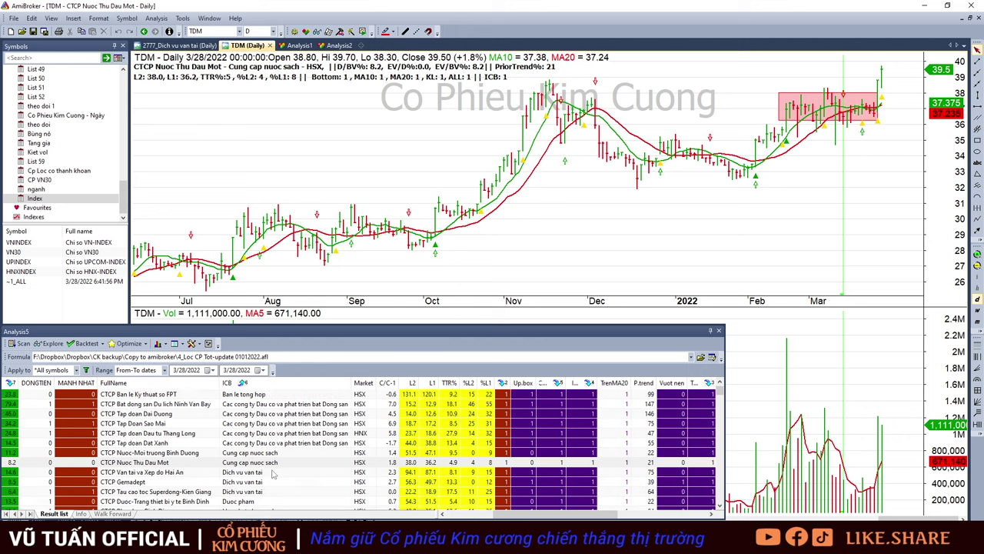
click(283, 474)
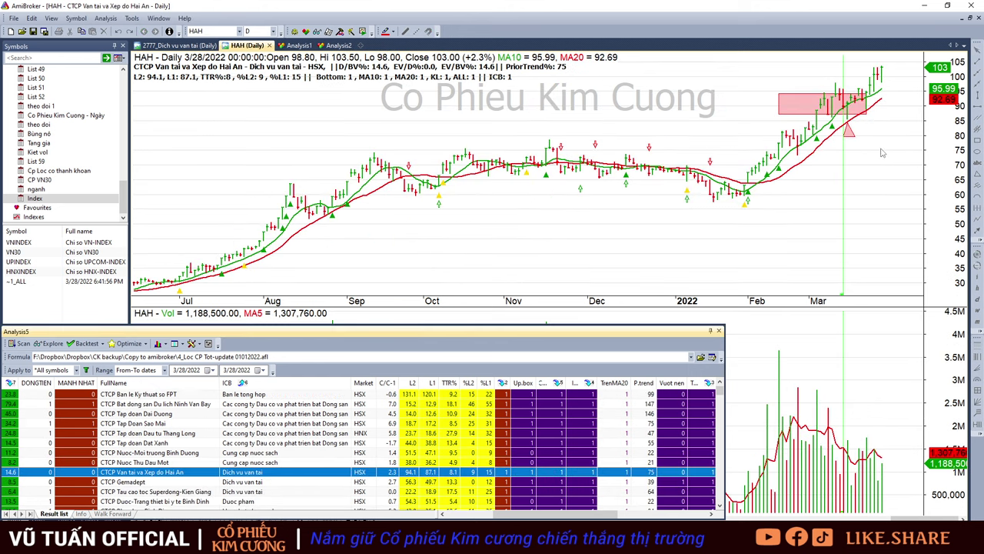
mouse_move(883, 152)
click(77, 242)
click(580, 212)
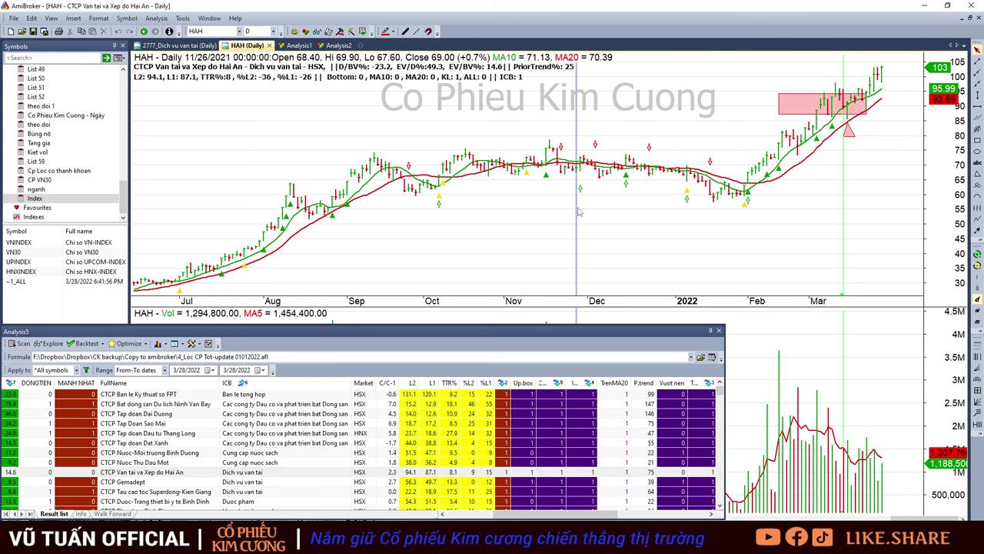
Step: Mark the 17 March 2022 bar on the VNINDEX chart and compare that date on the HAH chart
click(84, 244)
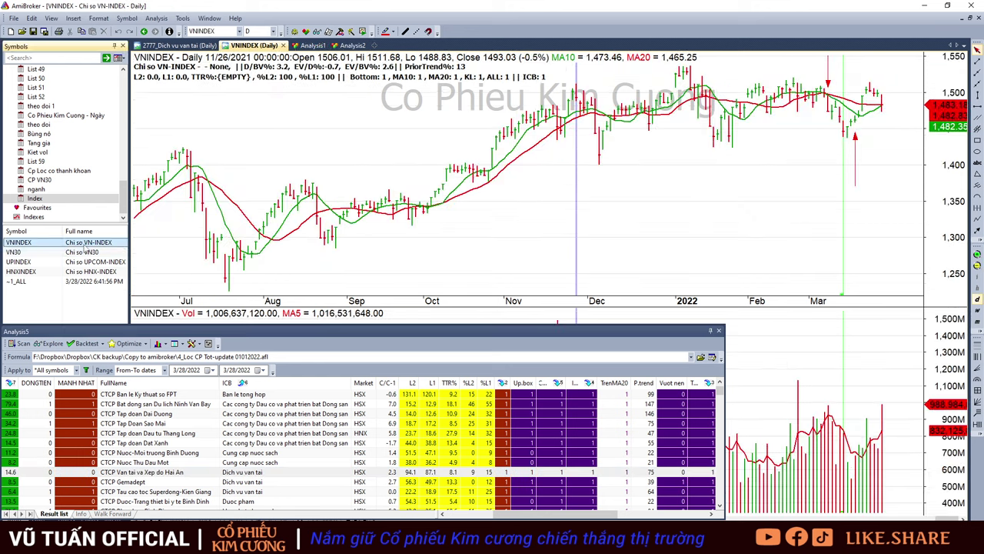
click(859, 129)
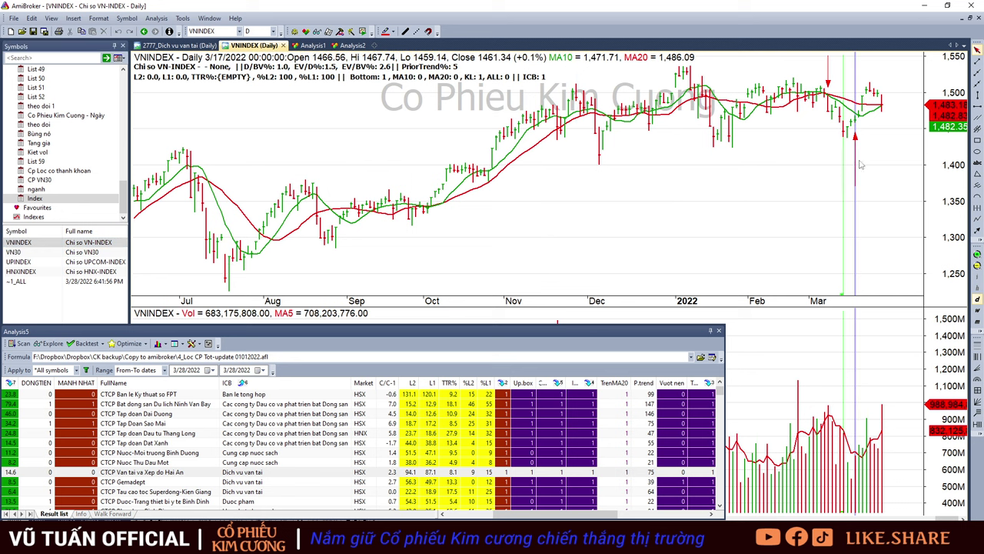
click(537, 482)
click(536, 472)
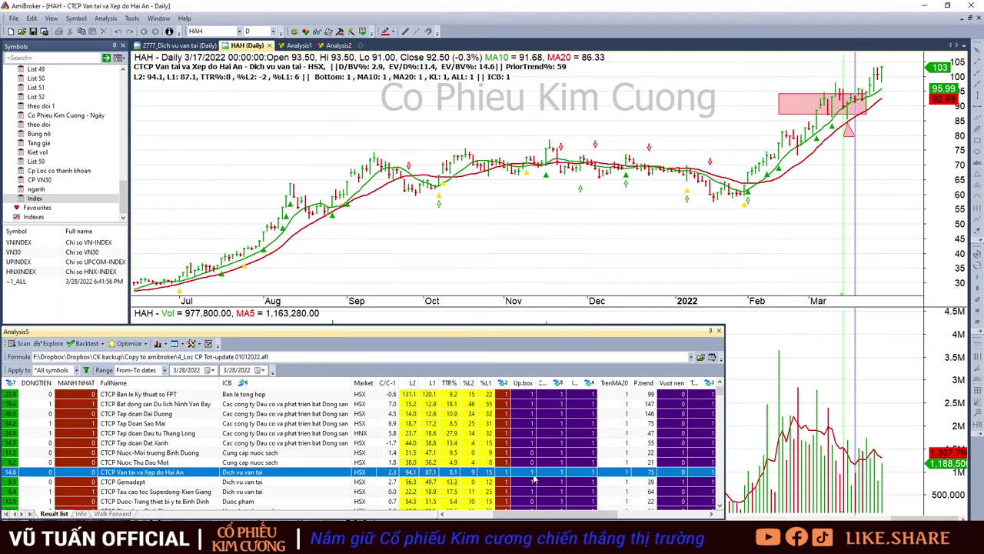
Step: Step through the HAH chart's daily bars from 21 to 25 March 2022 after the box
click(863, 131)
mouse_move(876, 163)
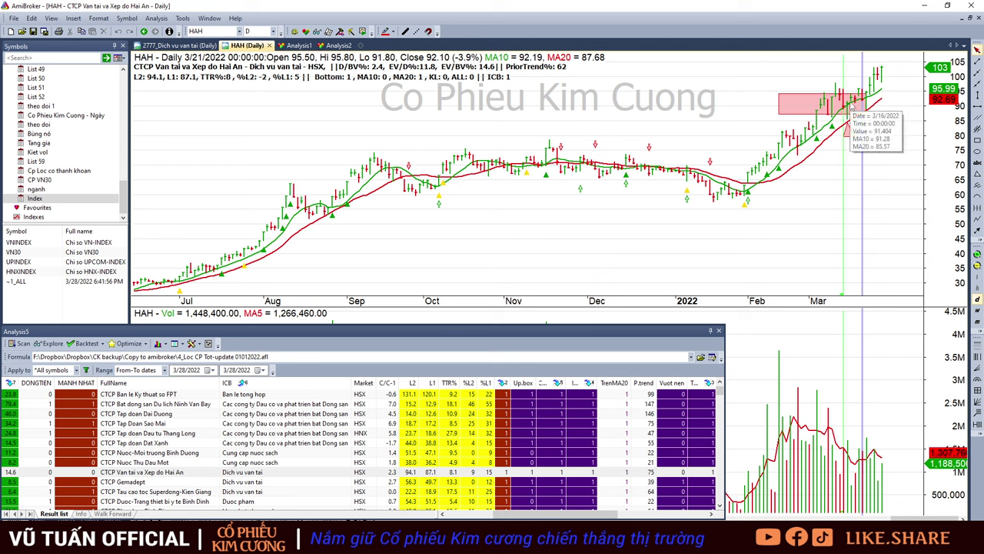
key(Right)
key(Right)
key(Right)
key(Right)
key(Right)
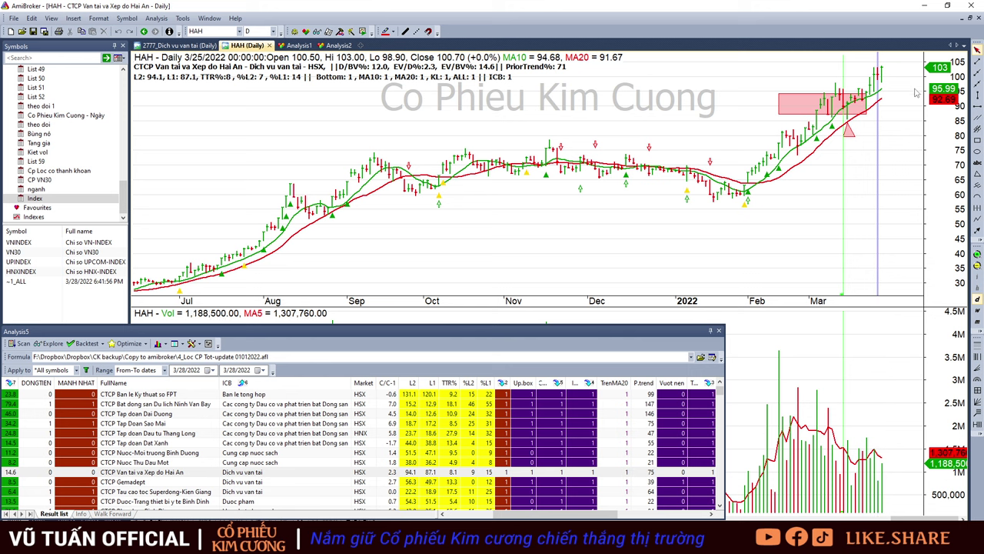
Step: Review the charts of the transport stocks GMD and SKG and the pharmaceutical stock DBD from the results list
click(452, 484)
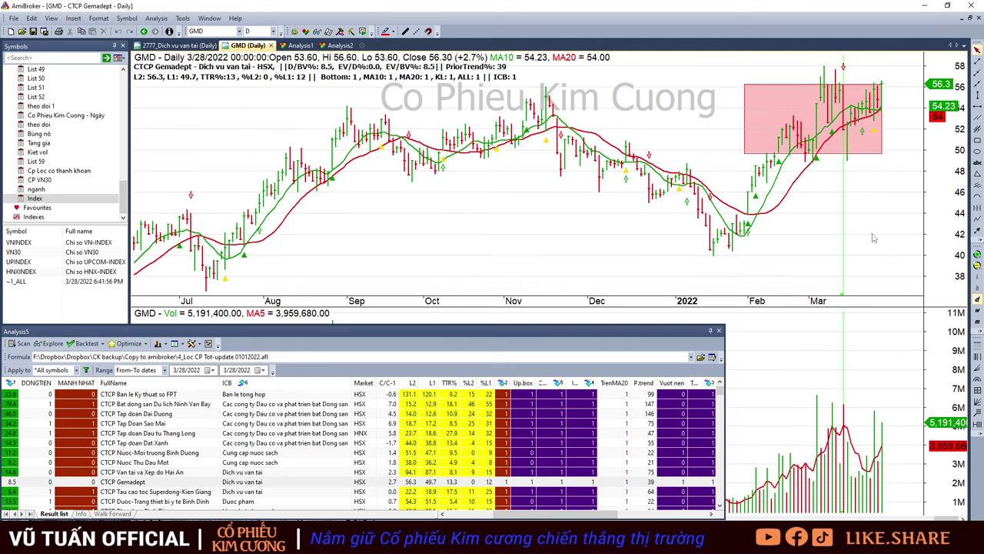
click(297, 492)
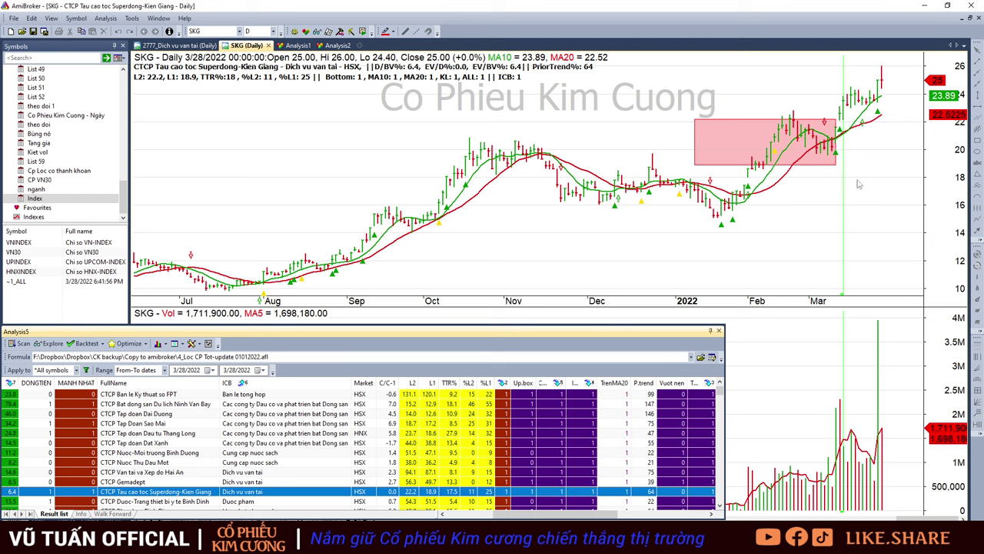
key(Down)
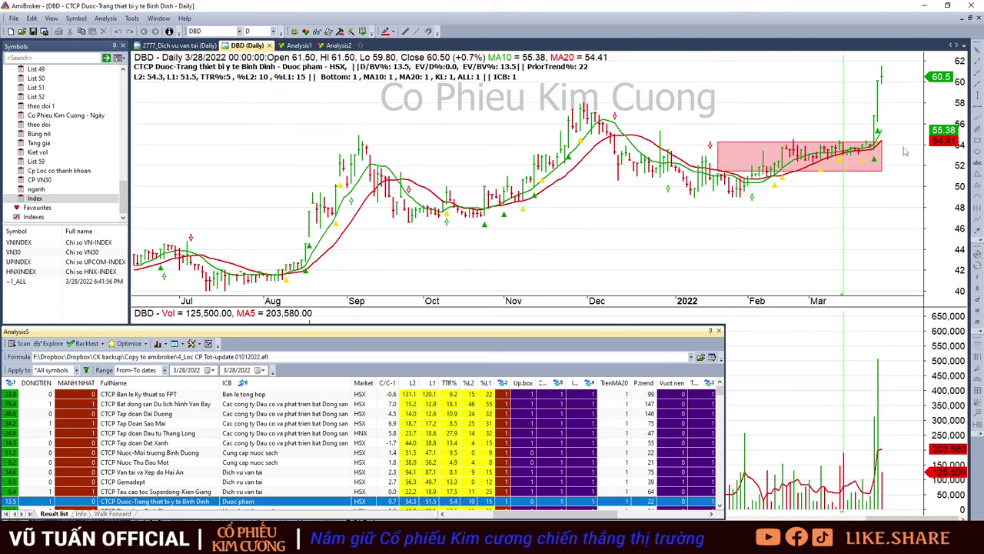
Step: Review the BFC and DPM fertilizer stock charts, inspecting DPM's 23 and 24 March 2022 bars
scroll(298, 453, down, 2)
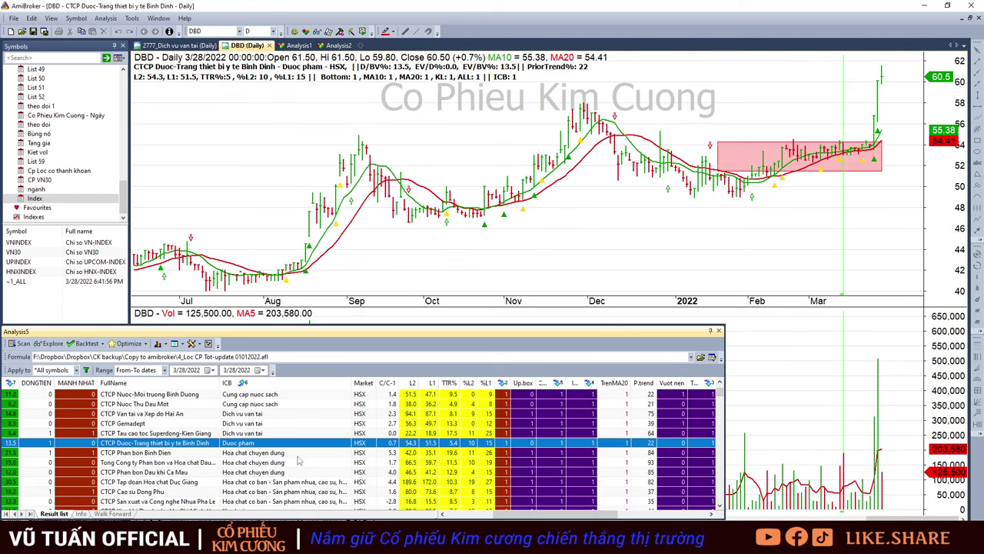
key(Down)
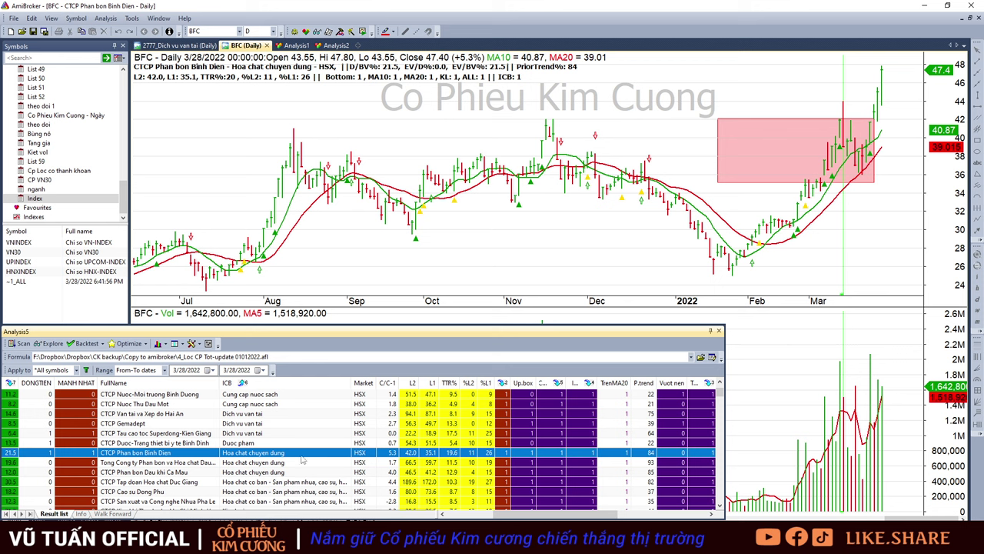
key(Down)
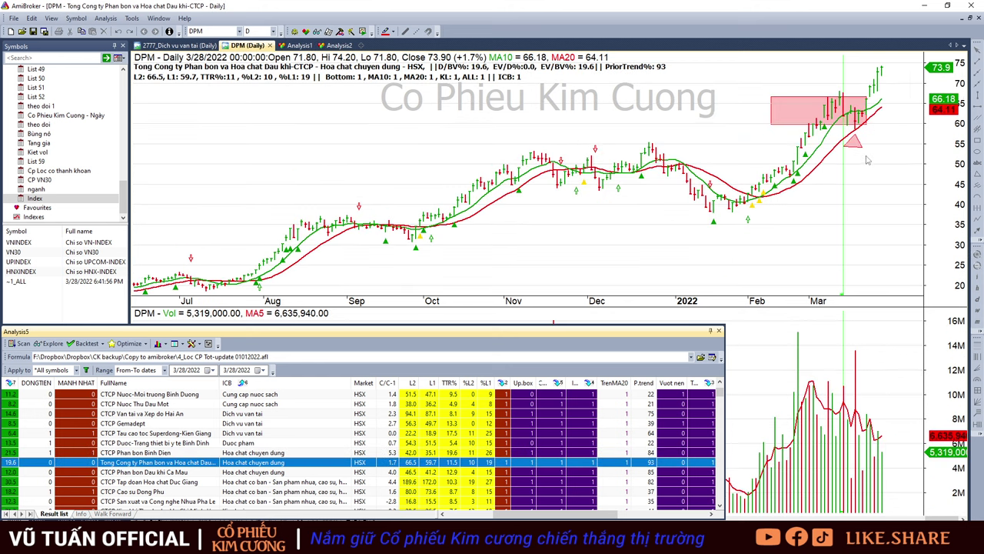
click(870, 96)
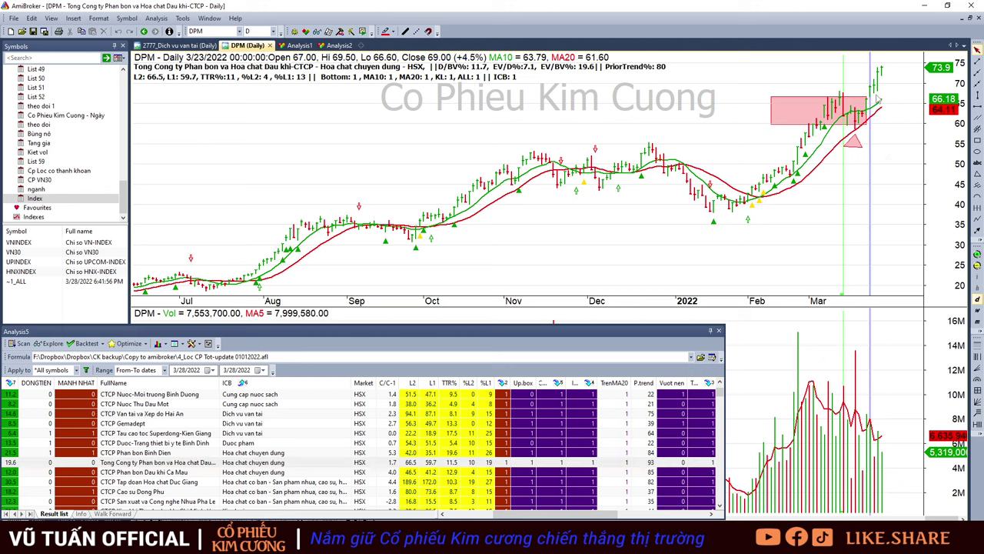
click(875, 95)
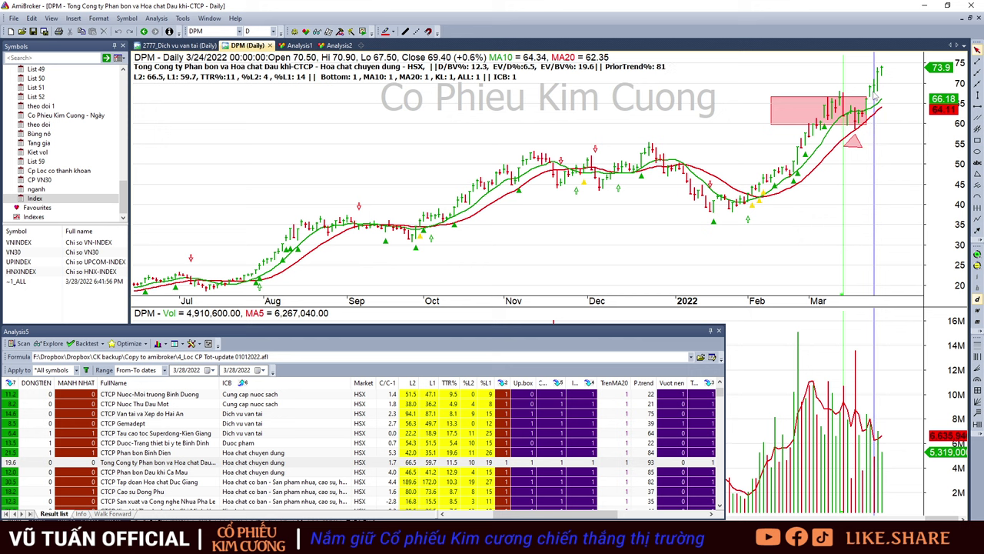
click(902, 89)
Step: Review the DCM and DGC charts, inspecting DGC's bars of 11, 21 and 28 March 2022
click(289, 472)
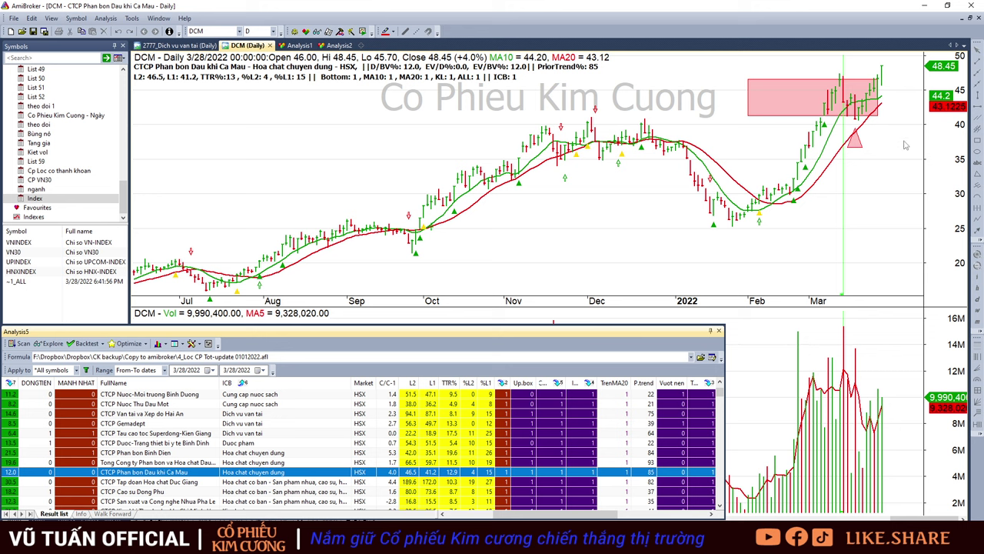
key(Down)
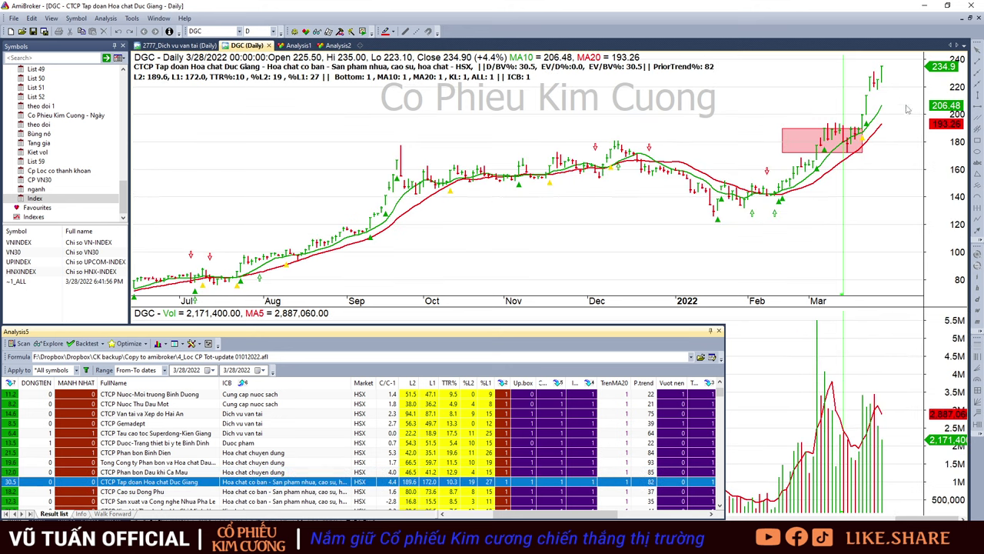
drag(866, 169, 862, 175)
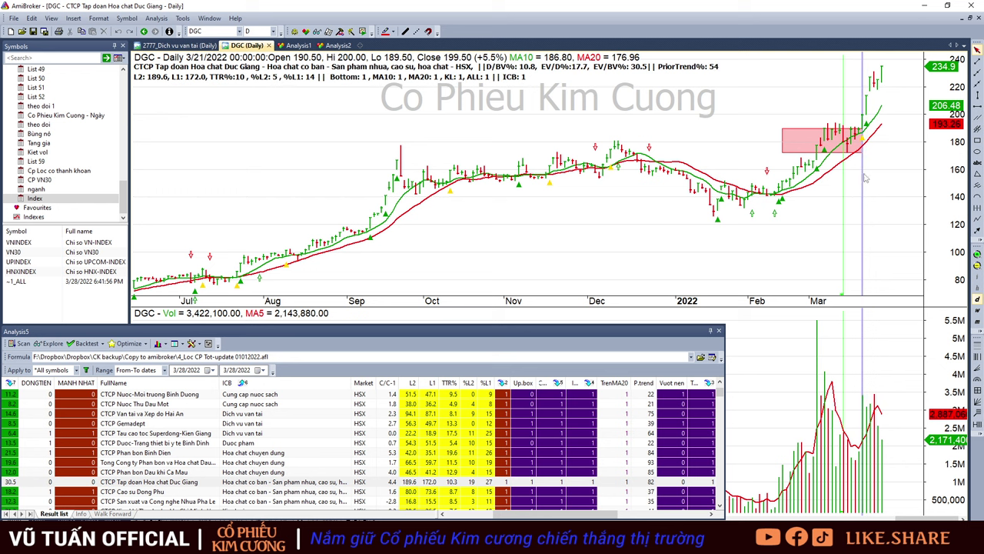
click(841, 202)
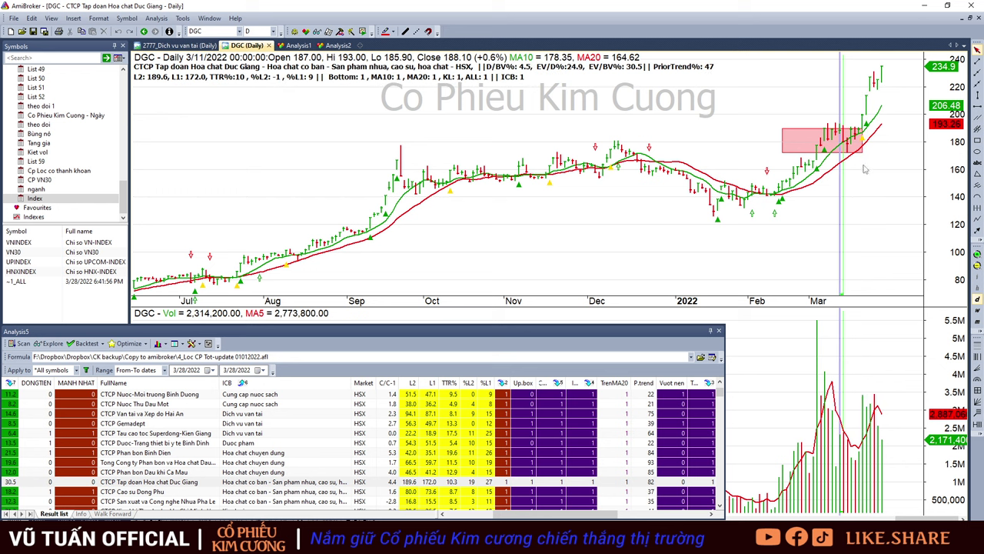
click(863, 167)
mouse_move(910, 96)
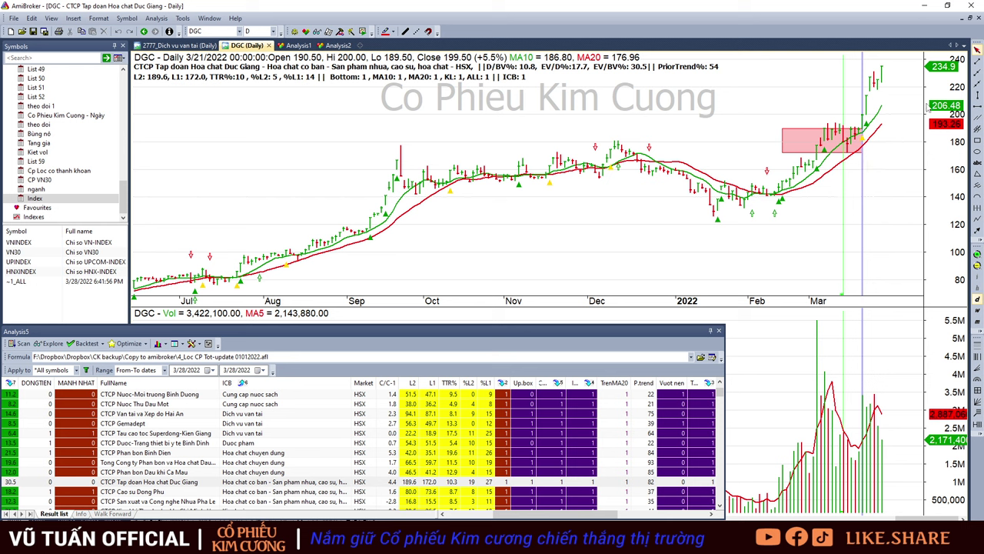
click(912, 100)
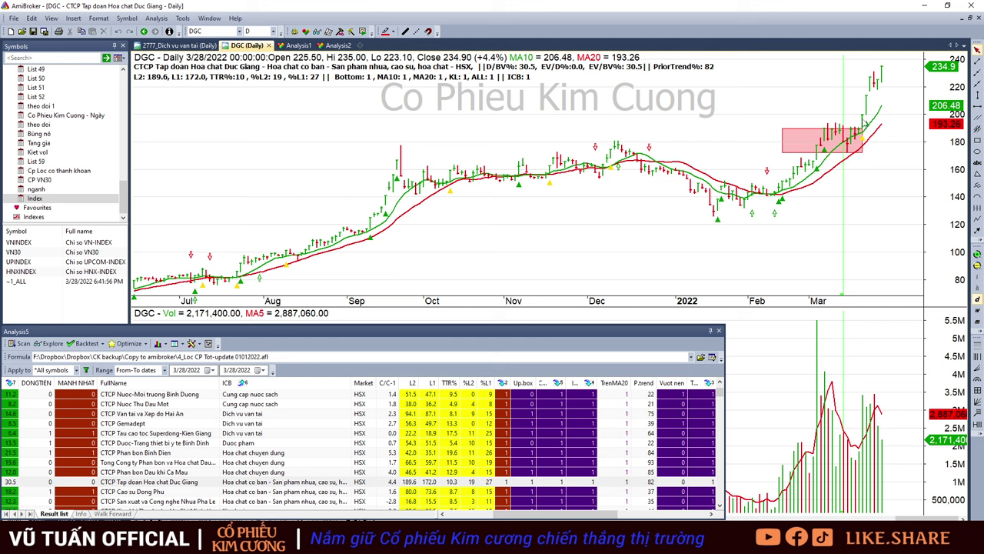
Step: Compare the 17 and 21 March 2022 bars on the DGC chart around the box breakout
click(863, 123)
click(856, 179)
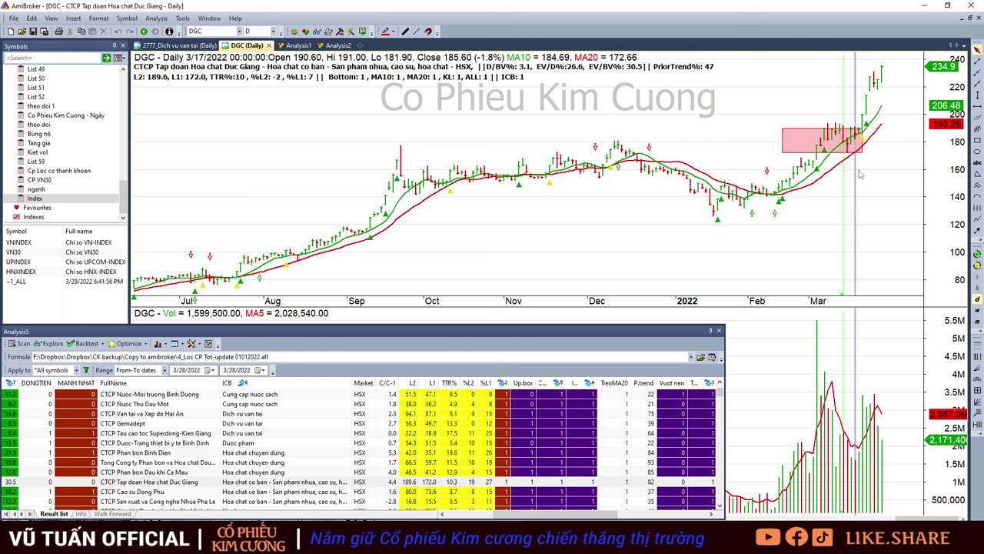
click(863, 183)
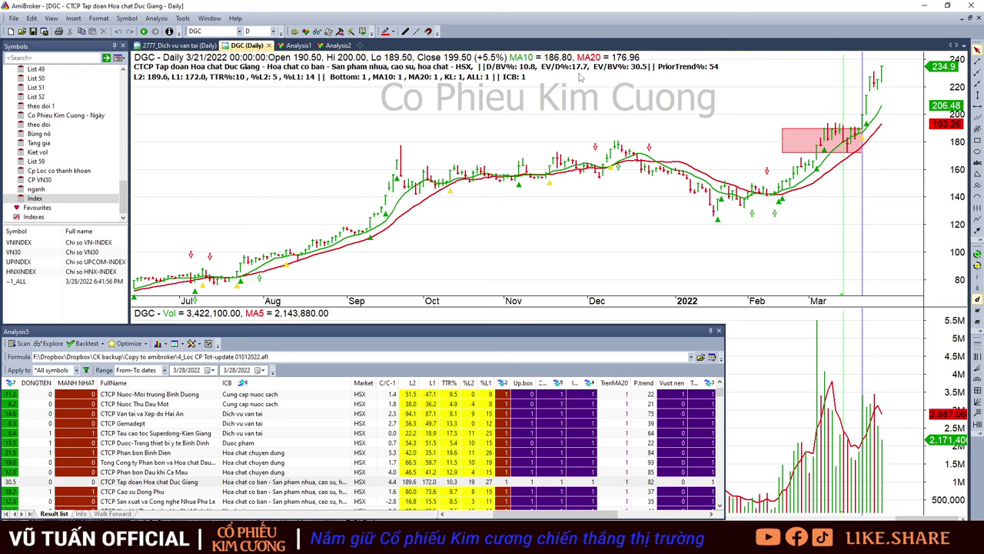
mouse_move(582, 75)
click(855, 465)
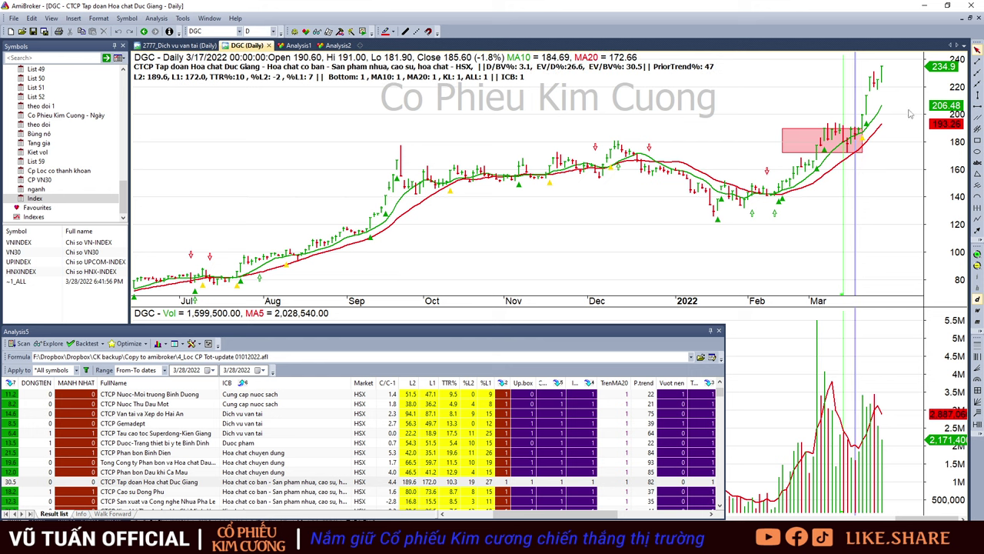
click(910, 113)
Step: Review the DPR rubber and PLP plastics stock charts from the results list
scroll(316, 477, down, 1)
click(316, 463)
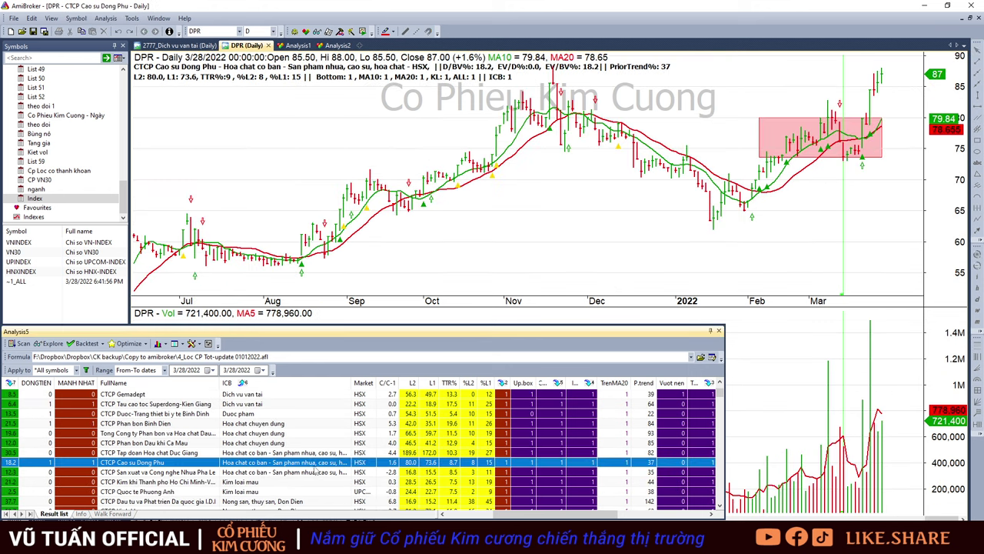
click(896, 104)
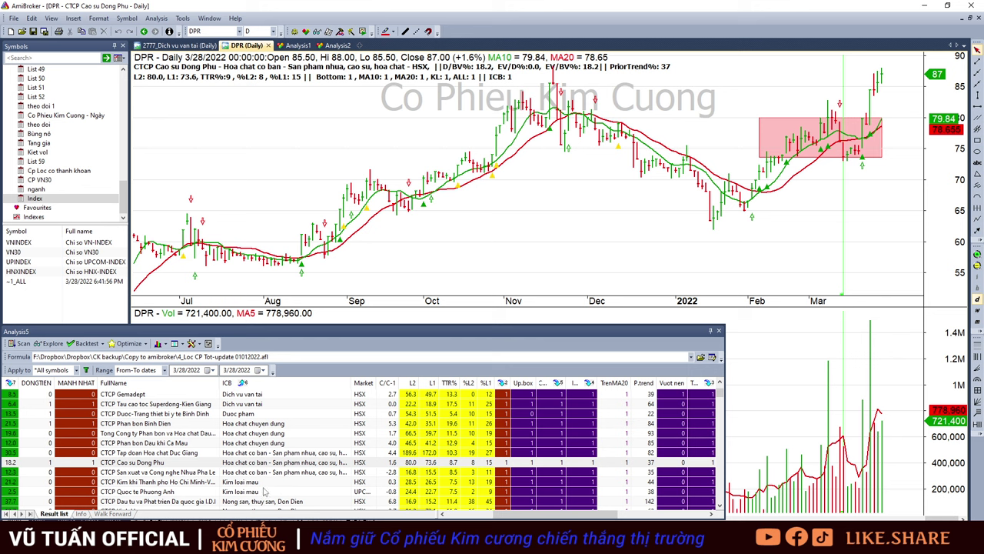
click(297, 474)
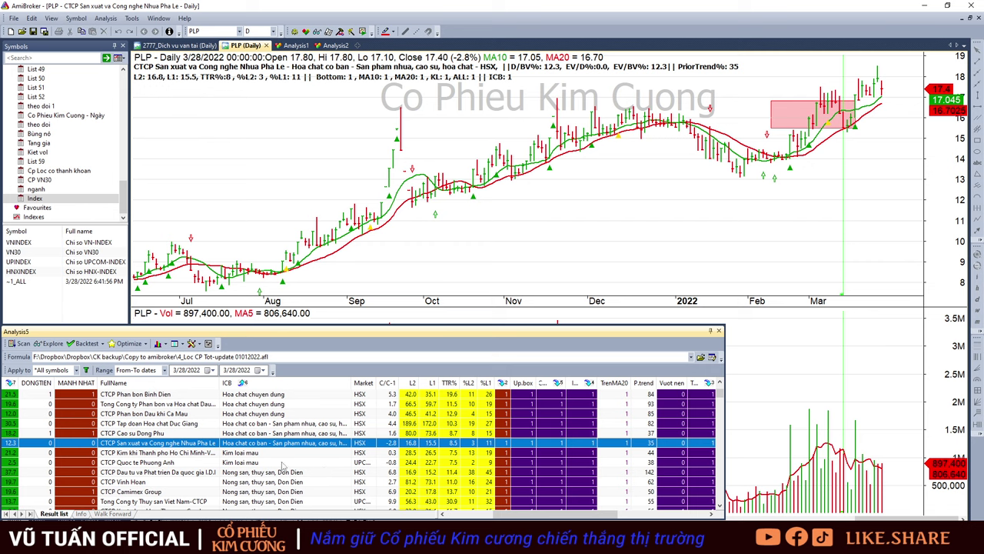
Step: Review the HMC and PAS metal stock charts and the IDI seafood stock chart
click(277, 453)
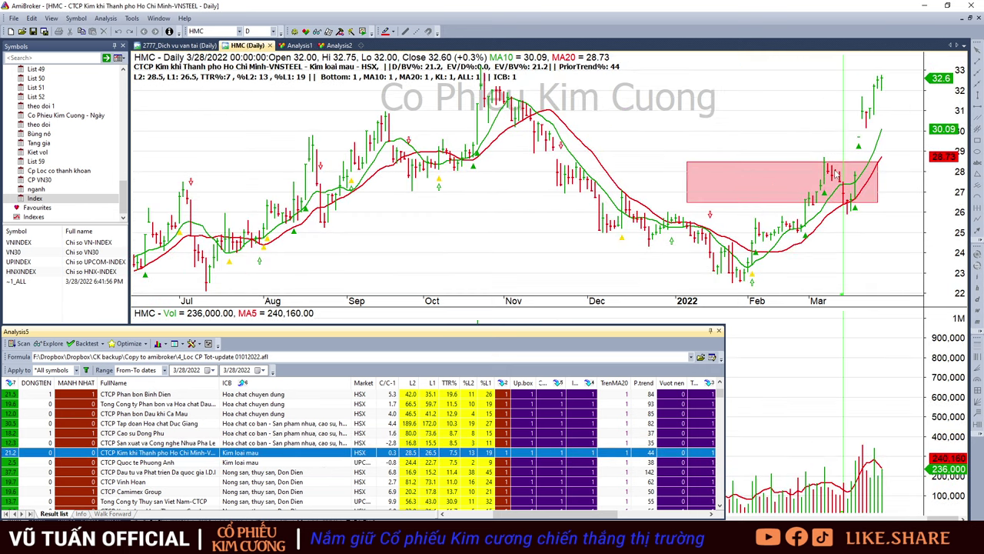
key(Down)
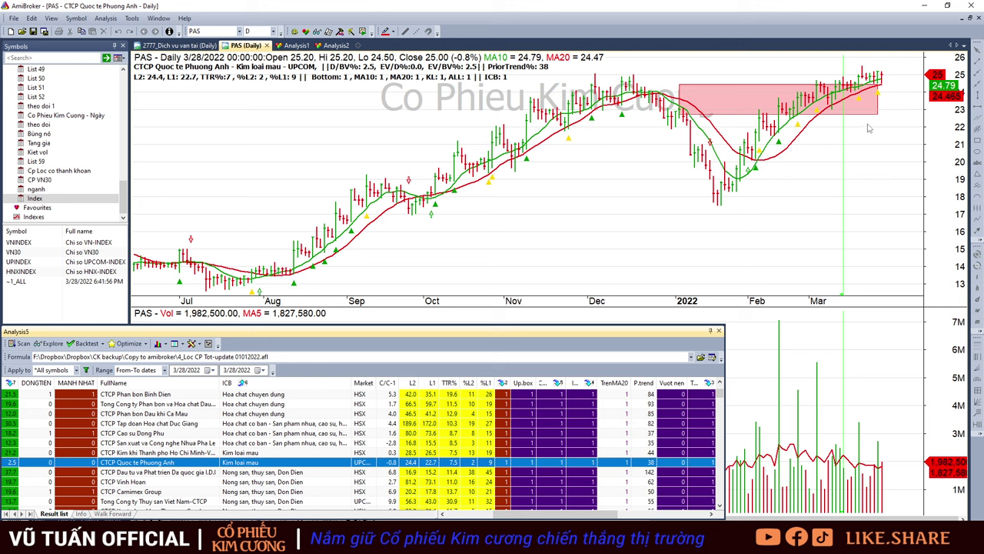
key(Down)
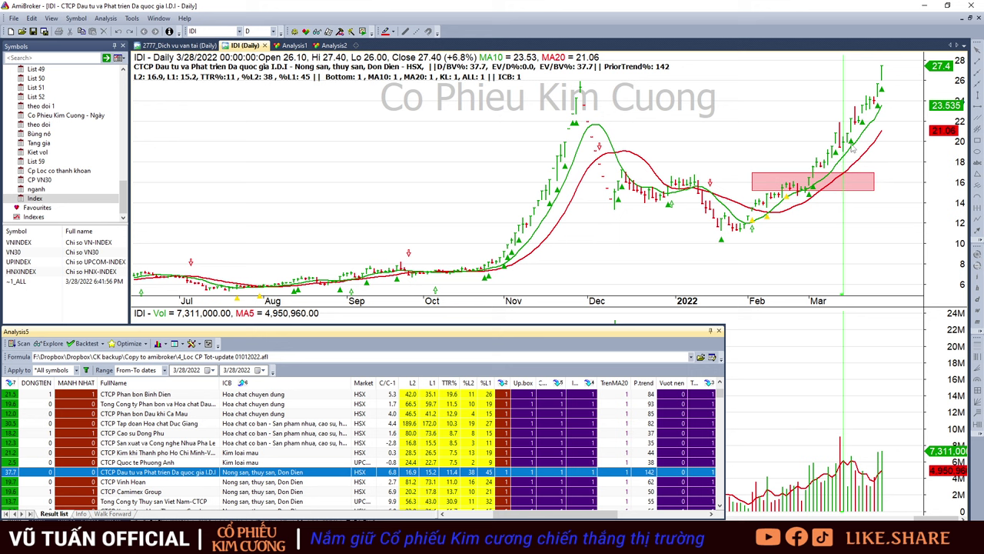
Step: Open the VHC chart and inspect its bars of 1, 4, 11 and 16 March 2022 around the box
key(Down)
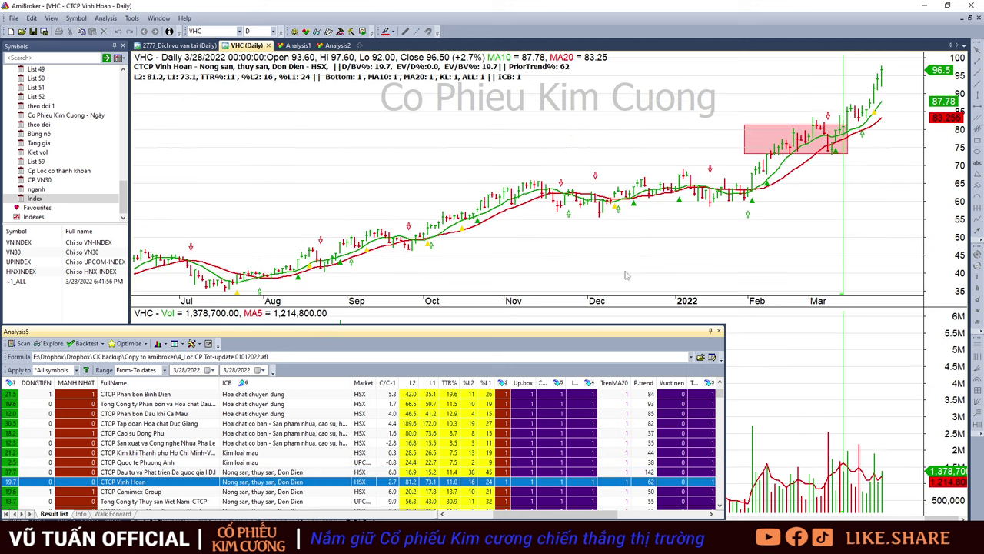
mouse_move(840, 185)
click(809, 189)
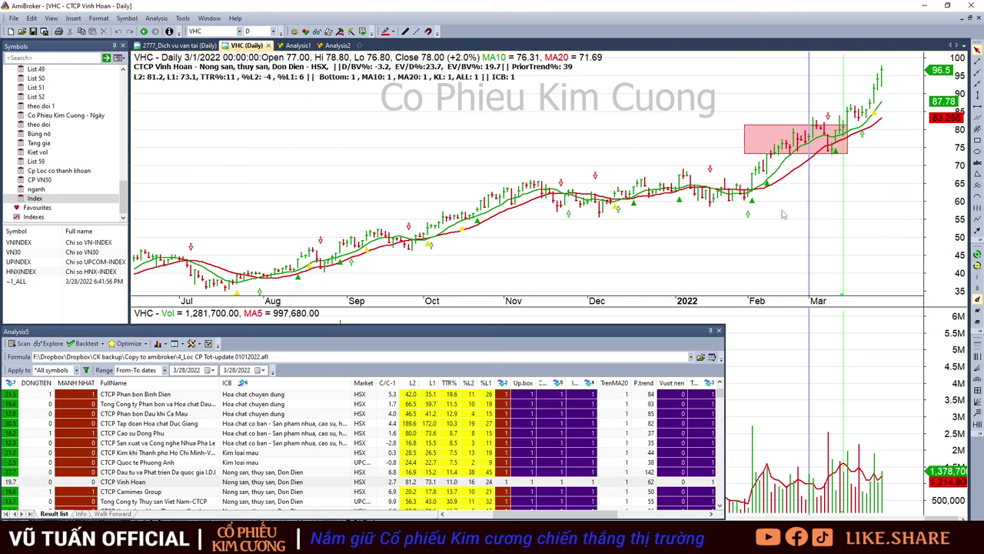
click(821, 497)
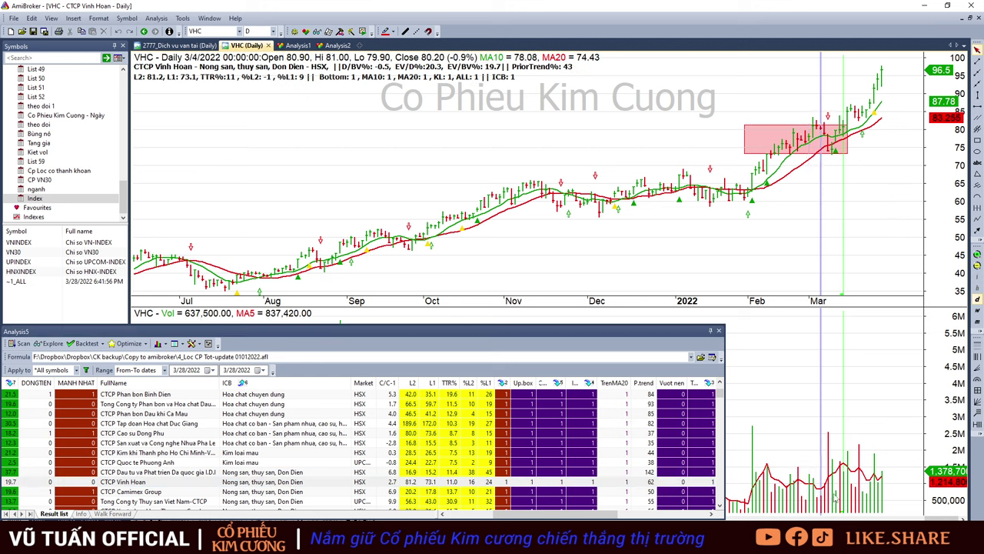
click(834, 496)
click(842, 496)
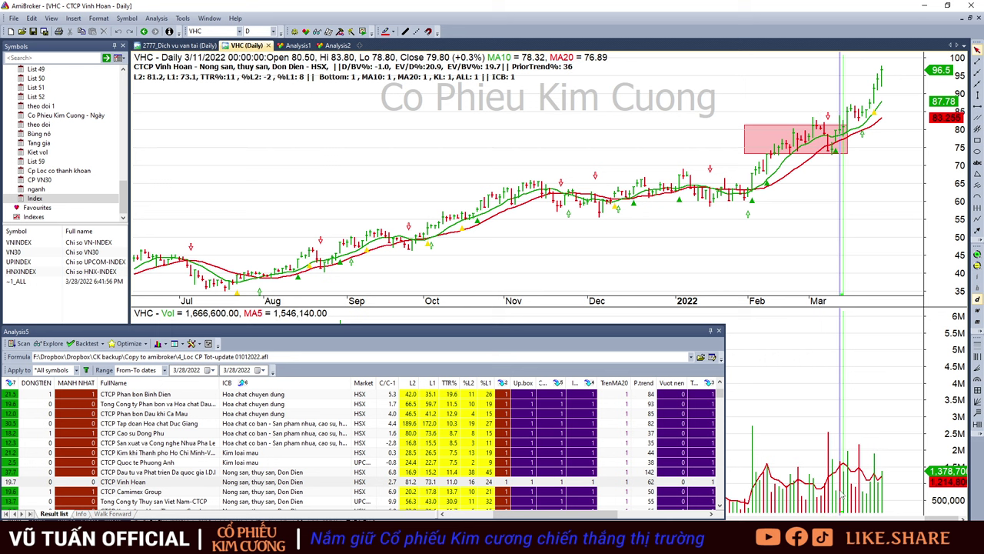
click(851, 174)
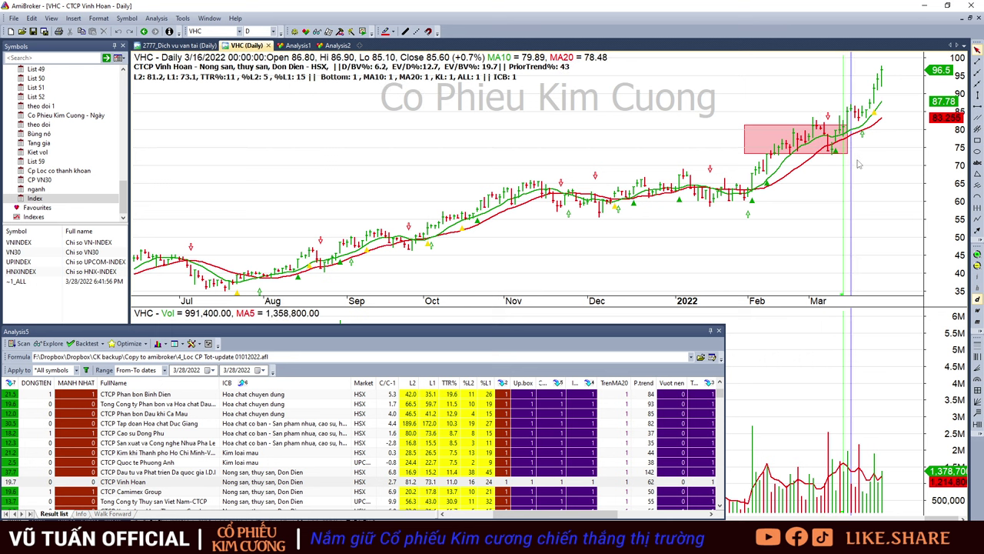
Step: Compare VHC's 17 and 18 March 2022 bars, ending on its 28 March 2022 bar
click(854, 153)
click(851, 153)
click(855, 151)
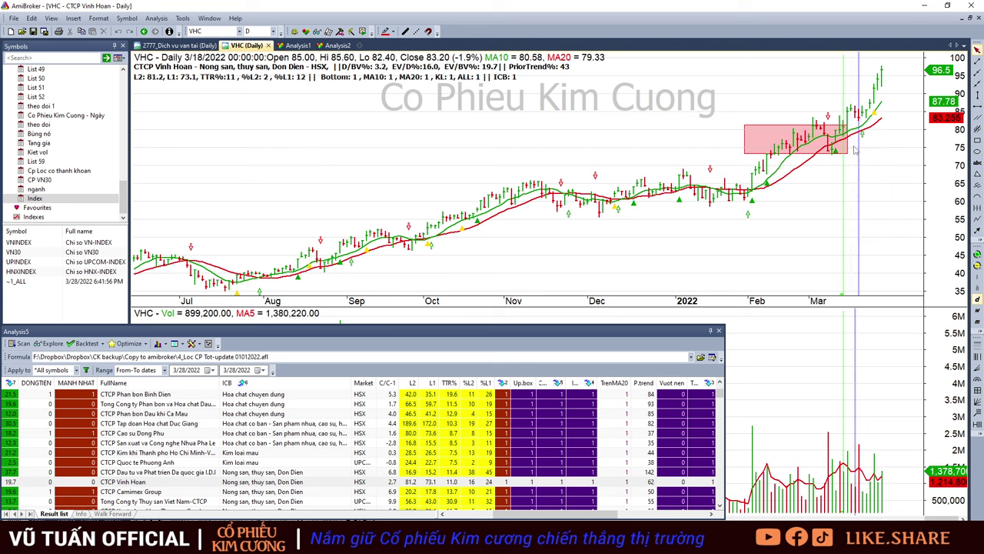
click(854, 152)
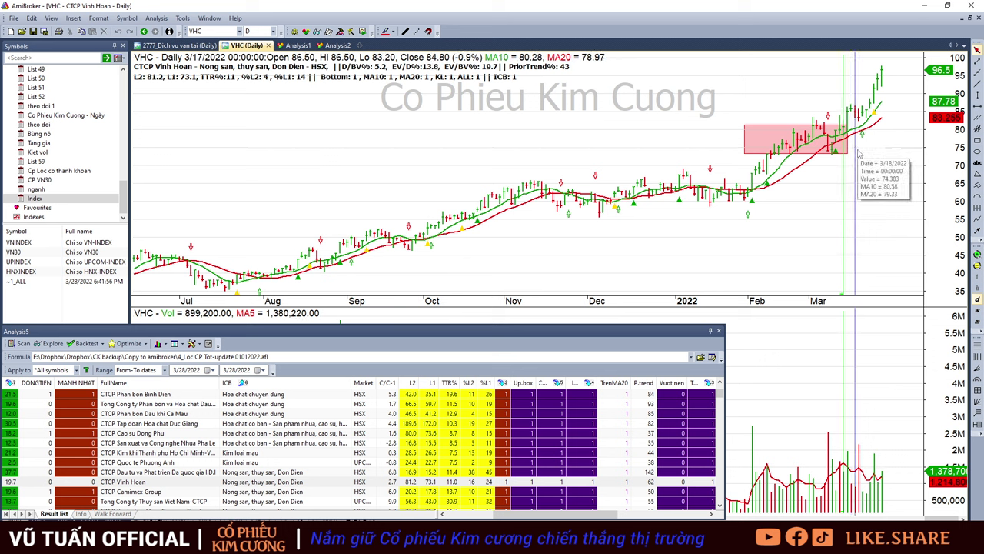
click(860, 154)
click(862, 153)
click(862, 157)
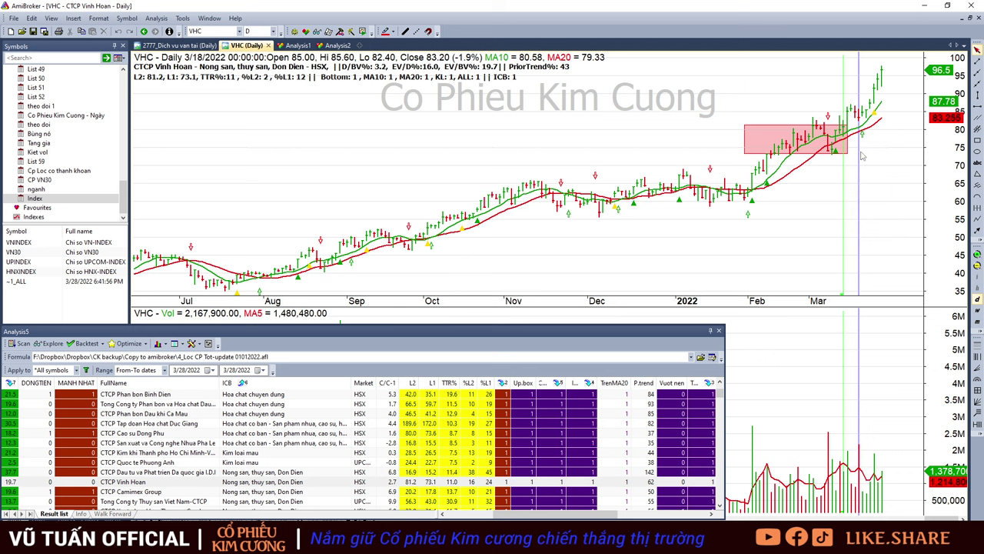
click(921, 154)
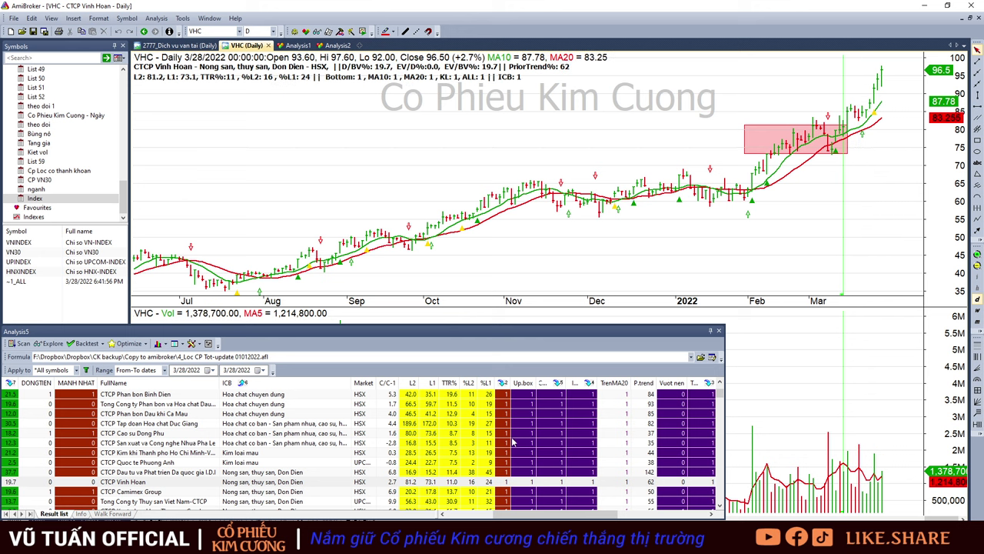
Step: Open the chart of the seafood stock CMX (Camimex Group) from the results list
scroll(513, 442, down, 1)
click(482, 464)
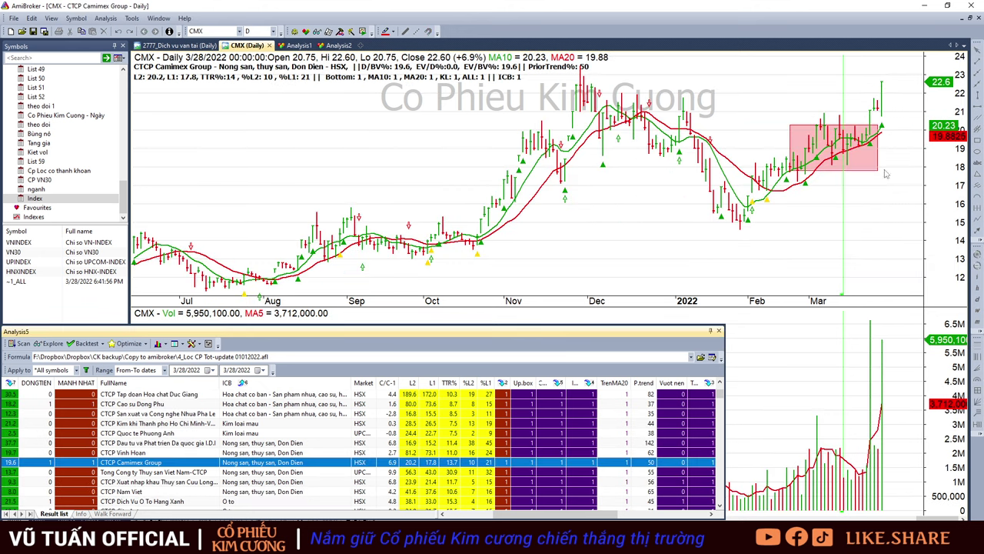
Step: Review the charts of the seafood stocks SEA, ACL and ANV in the results list
key(Down)
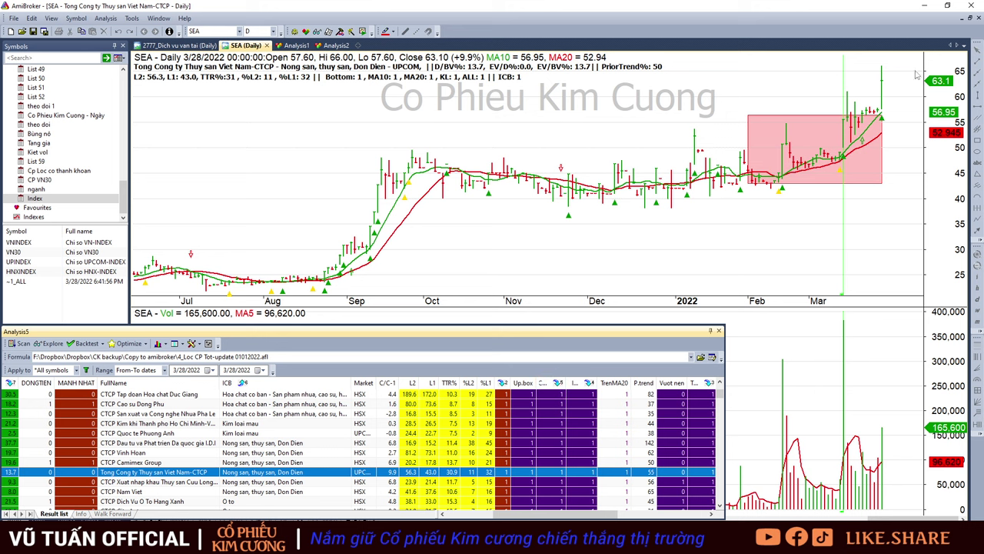
key(Down)
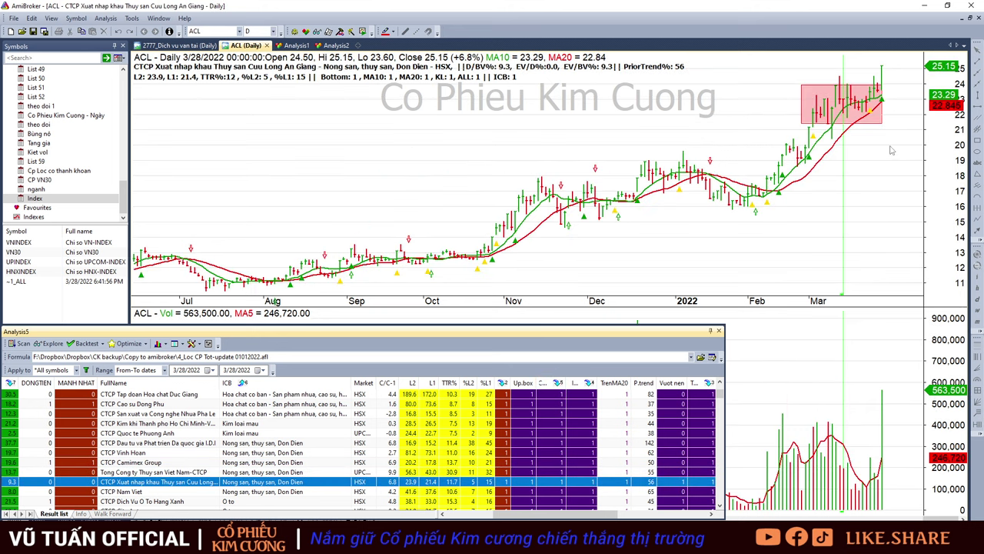
key(Down)
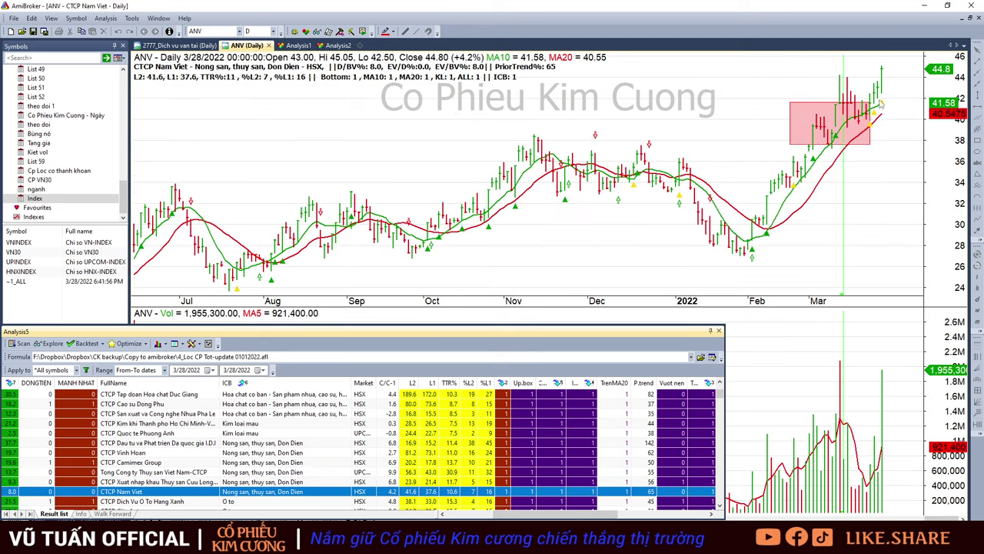
mouse_move(880, 114)
Step: Open the HAX auto stock chart and inspect its 25 March 2022 bar, ending on the 28 March 2022 bar
scroll(554, 459, down, 2)
click(312, 444)
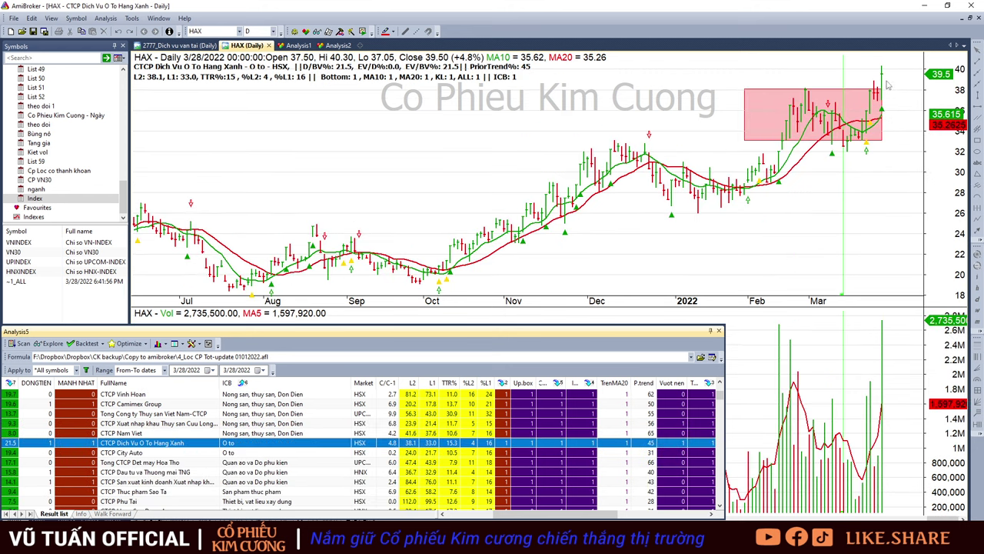
click(871, 169)
click(878, 172)
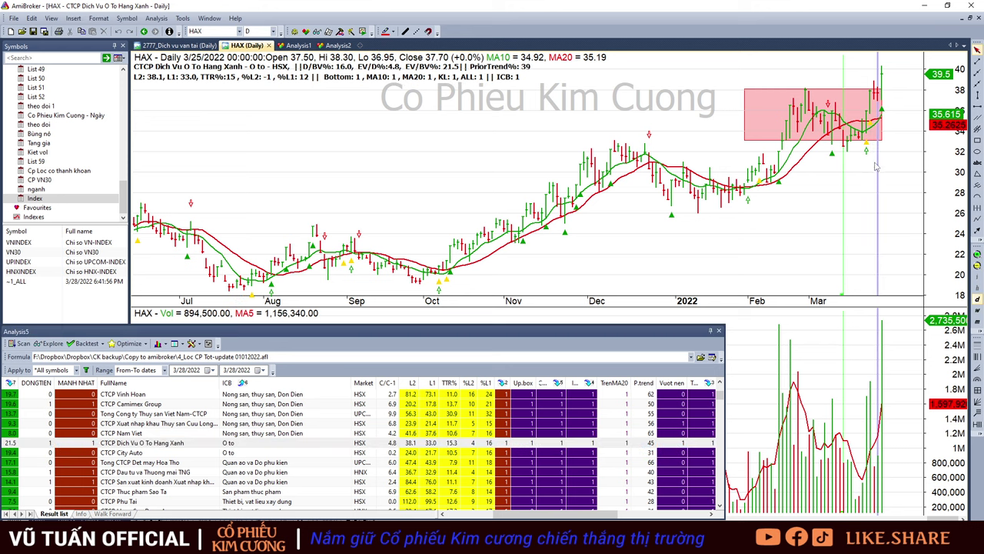
click(874, 168)
click(878, 168)
click(906, 131)
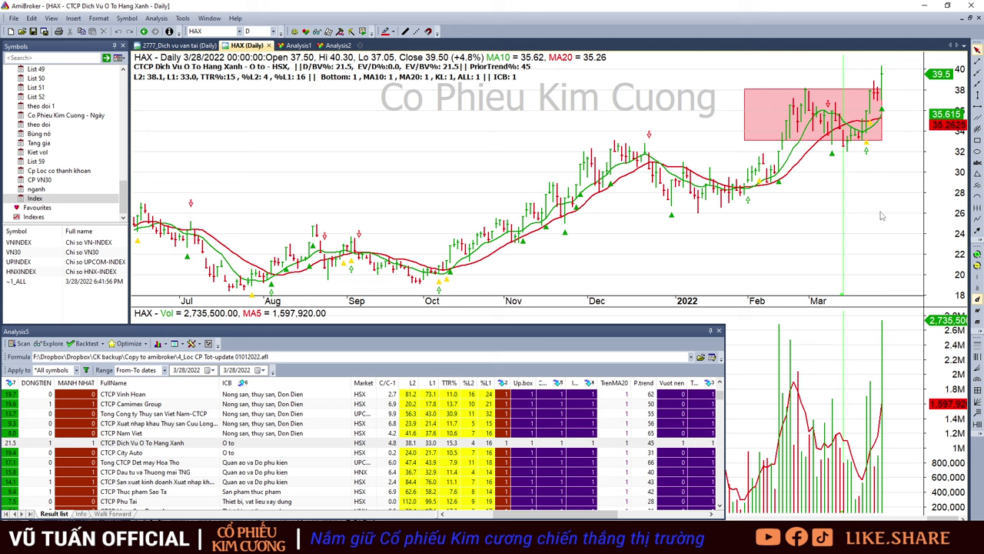
Step: Review the CTF auto stock chart, including its 22 October 2021 bar, and the HTG garment stock chart
click(448, 453)
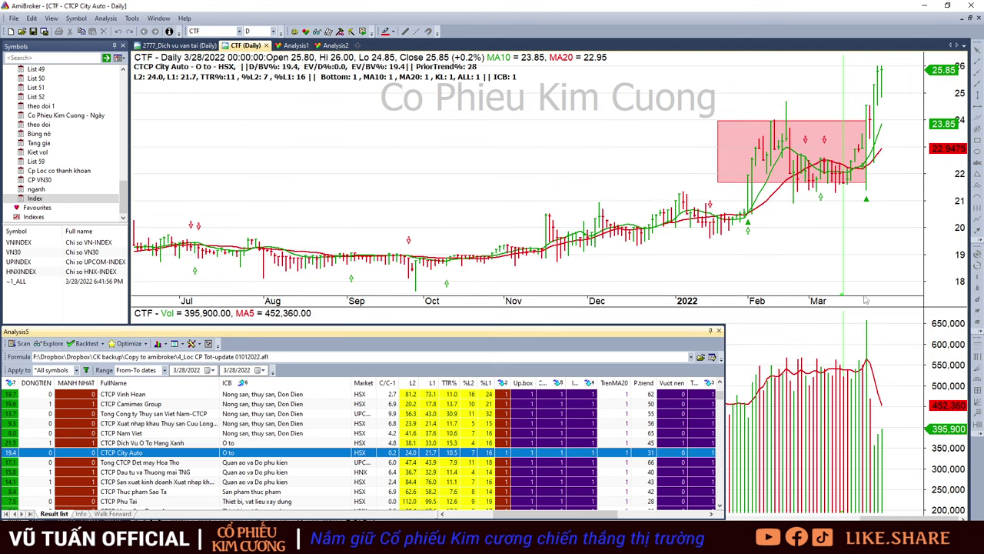
click(873, 92)
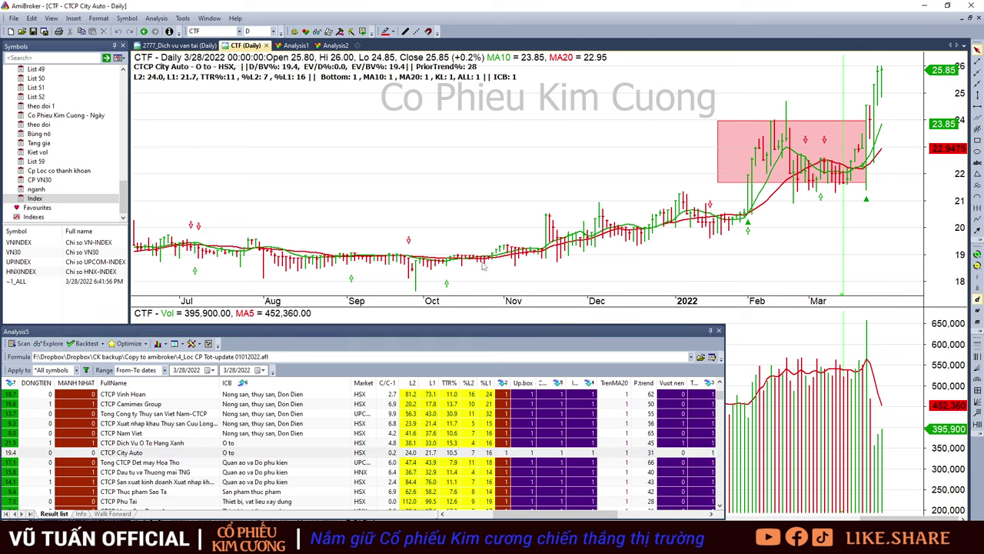
click(483, 265)
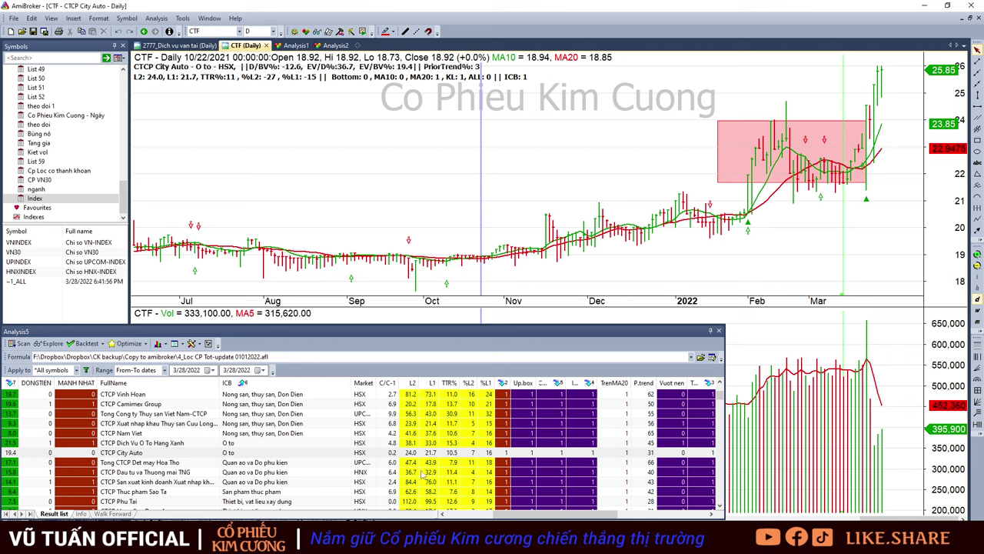
click(265, 463)
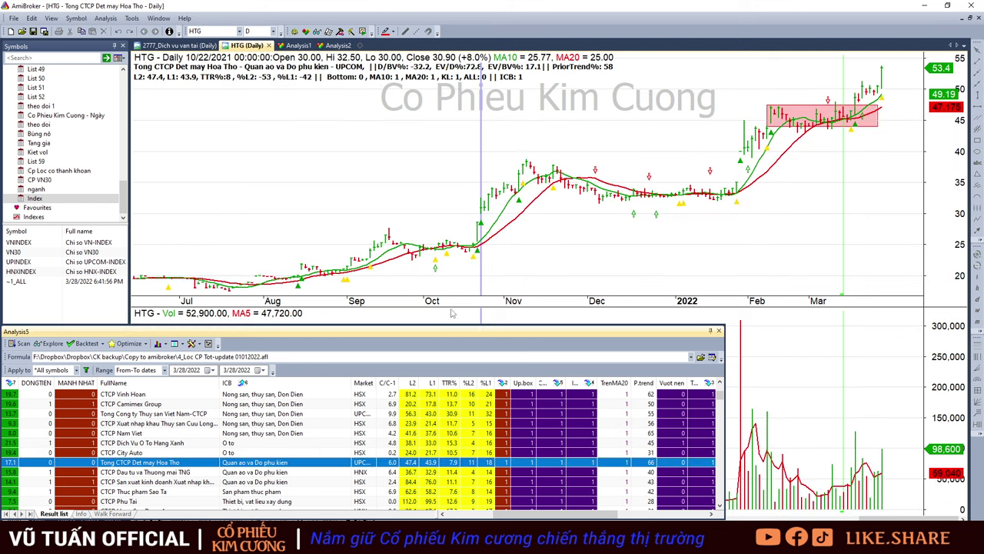
click(858, 158)
Step: Open the TNG garment stock chart and extend its box to the 28 March 2022 bar
scroll(288, 453, down, 1)
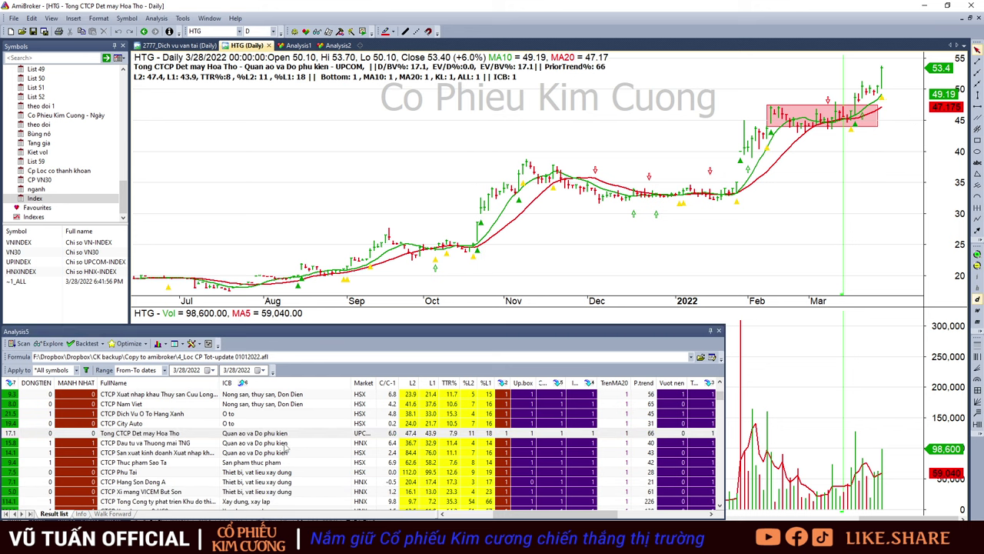
click(284, 442)
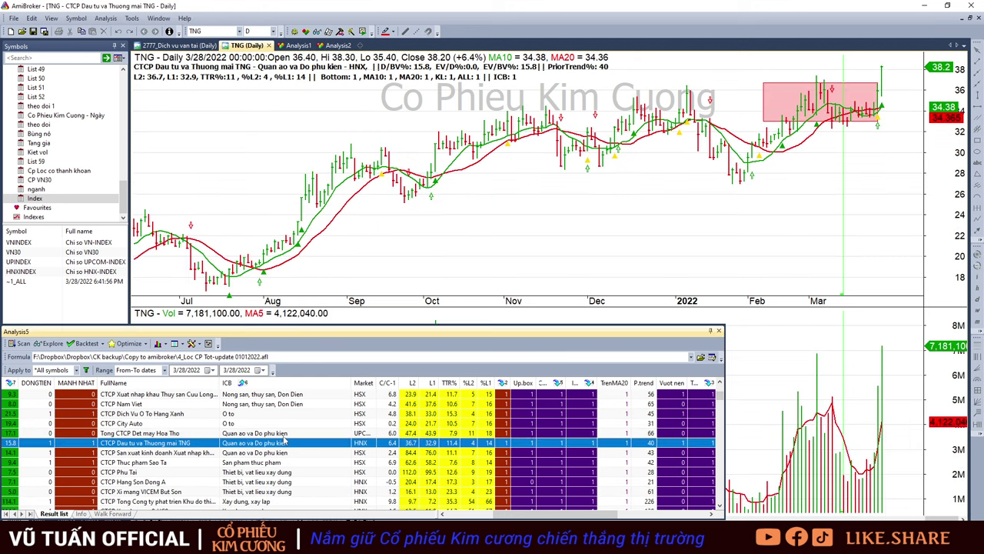
click(867, 82)
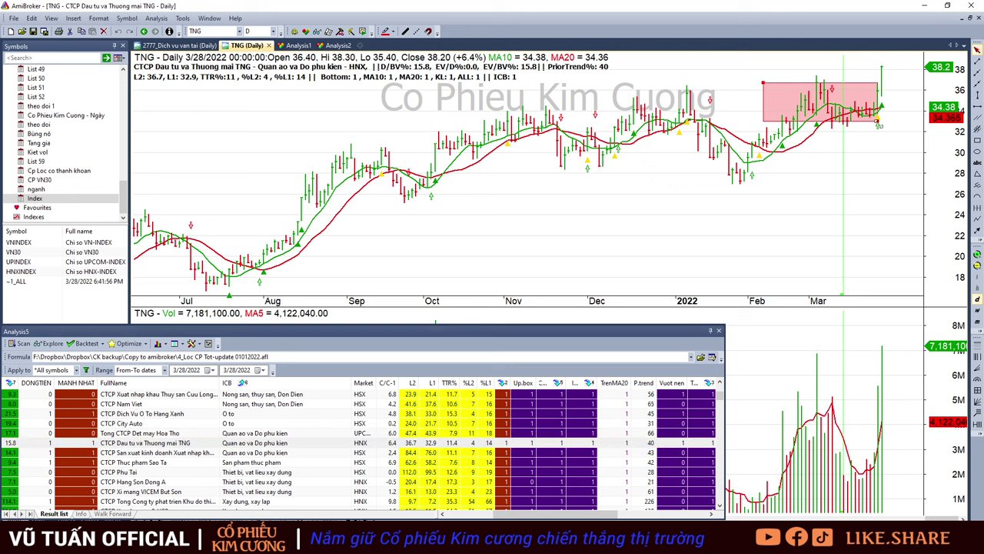
drag(877, 123, 882, 123)
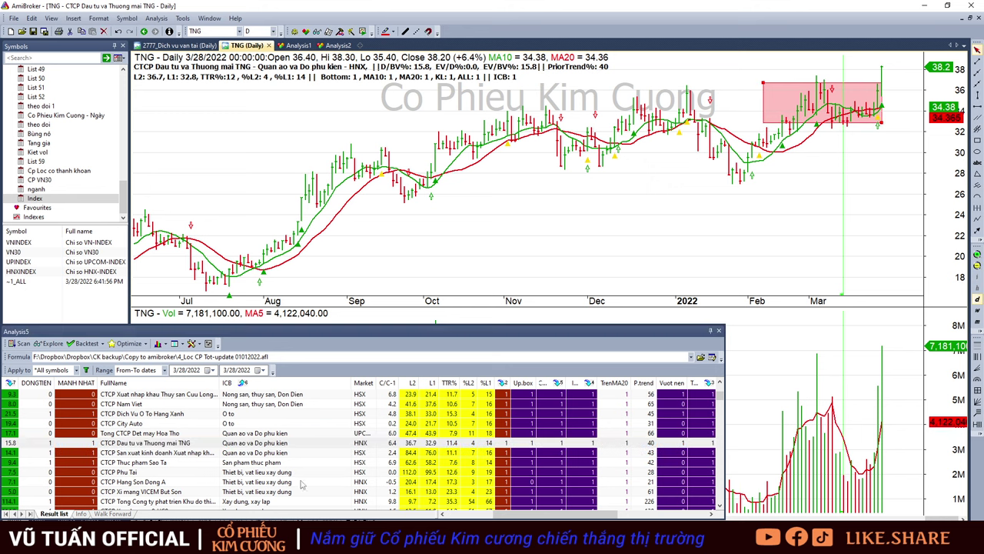
Step: Review the GIL garment and FMC food stock charts, inspecting the 28 March 2022 bar of each
click(275, 453)
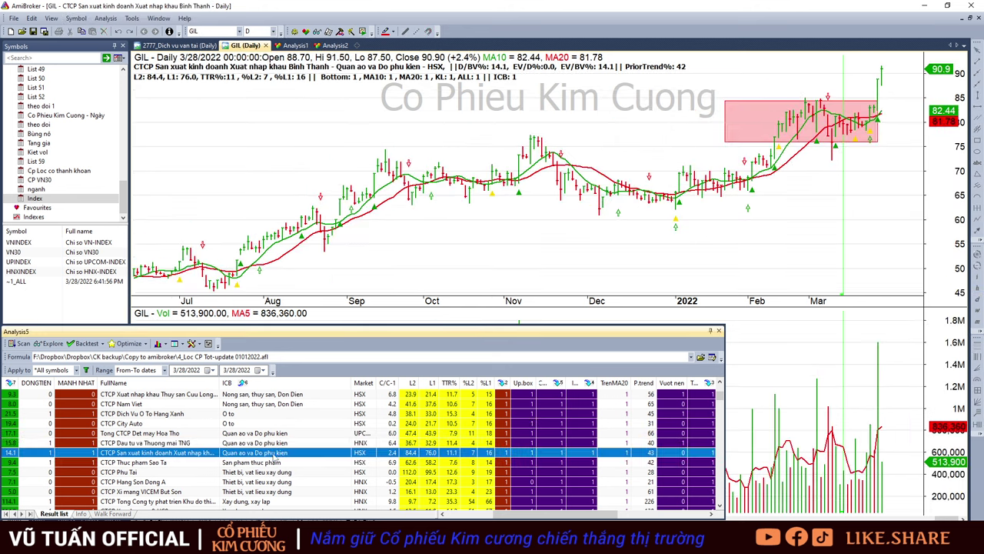
click(881, 88)
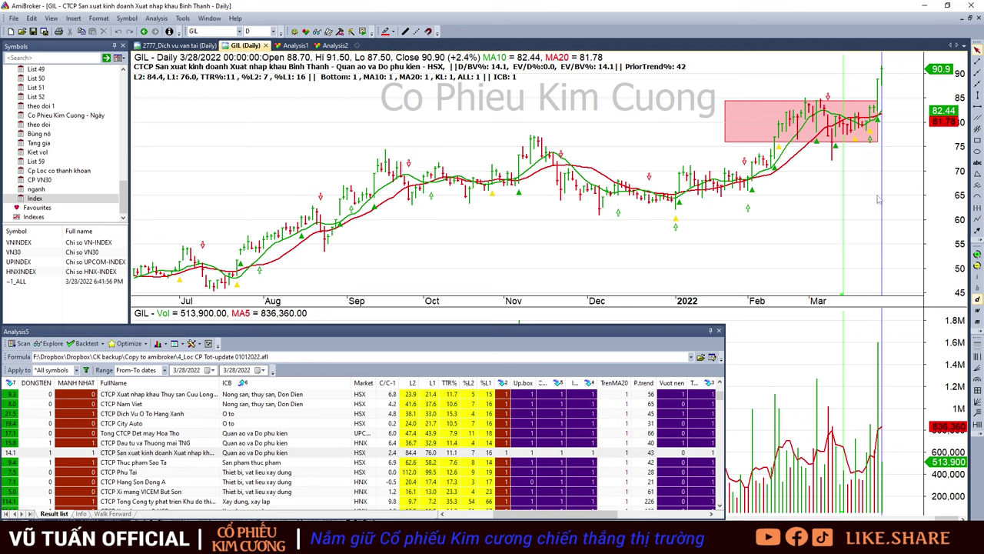
click(912, 205)
click(266, 464)
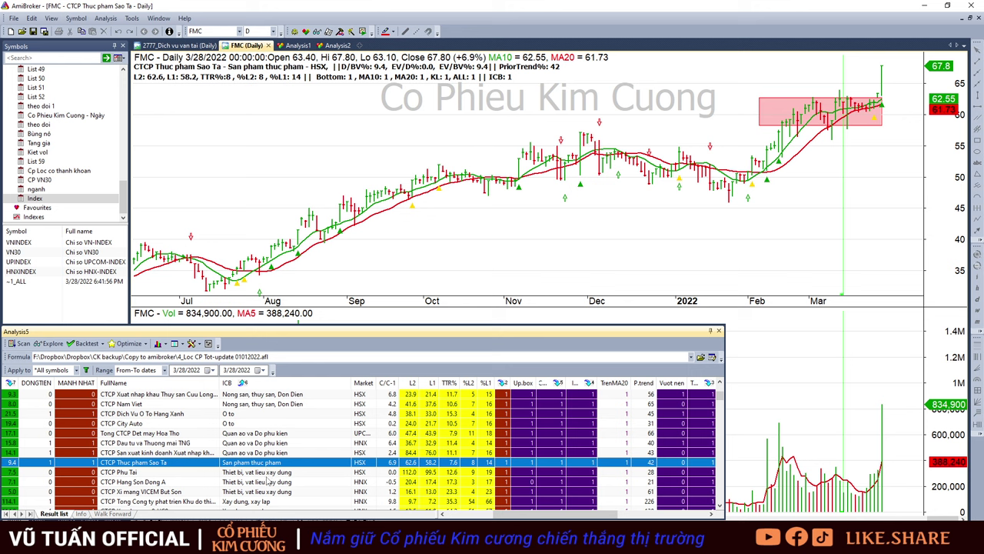
click(879, 91)
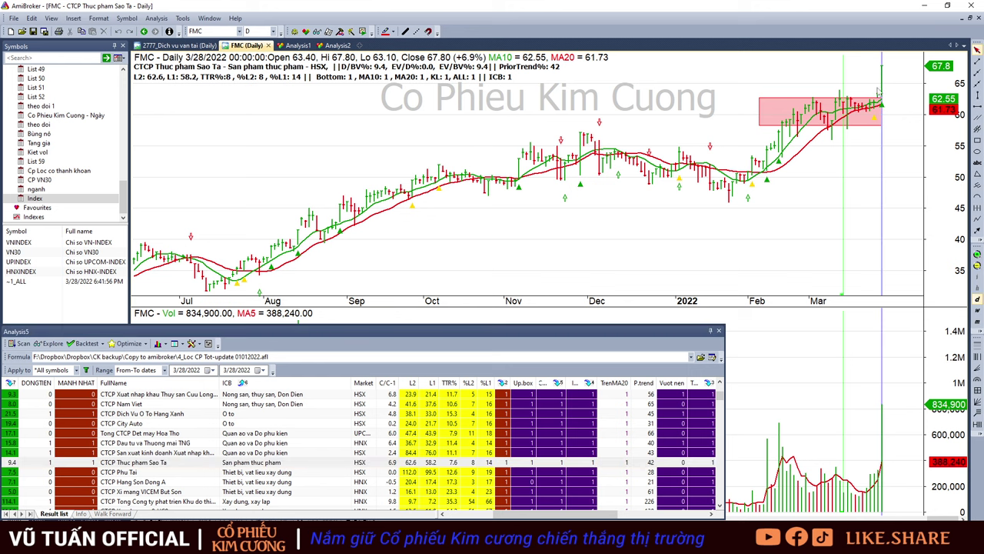
click(911, 141)
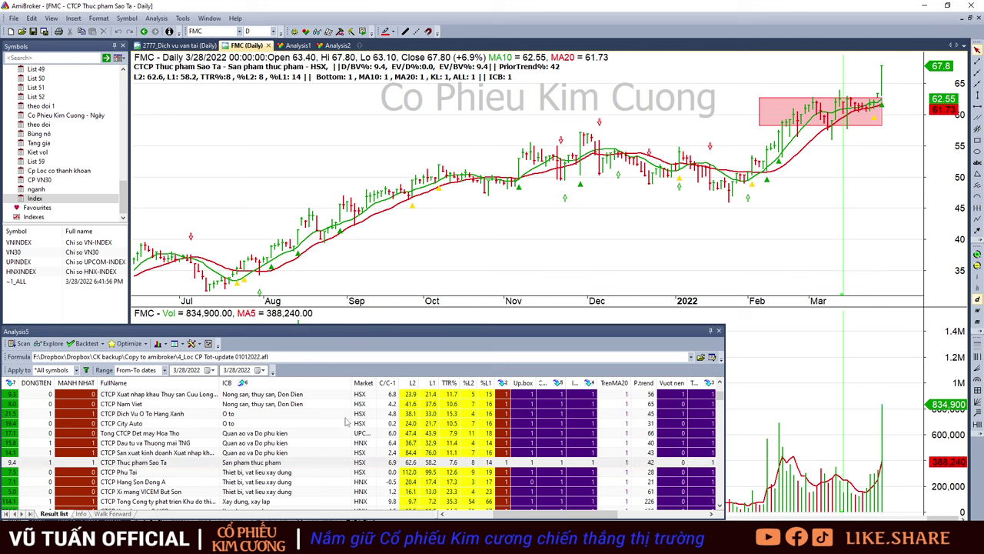
Step: Open the PTB chart and inspect its bars of 11, 17, 18 and 21 March 2022 around the box breakout
click(582, 473)
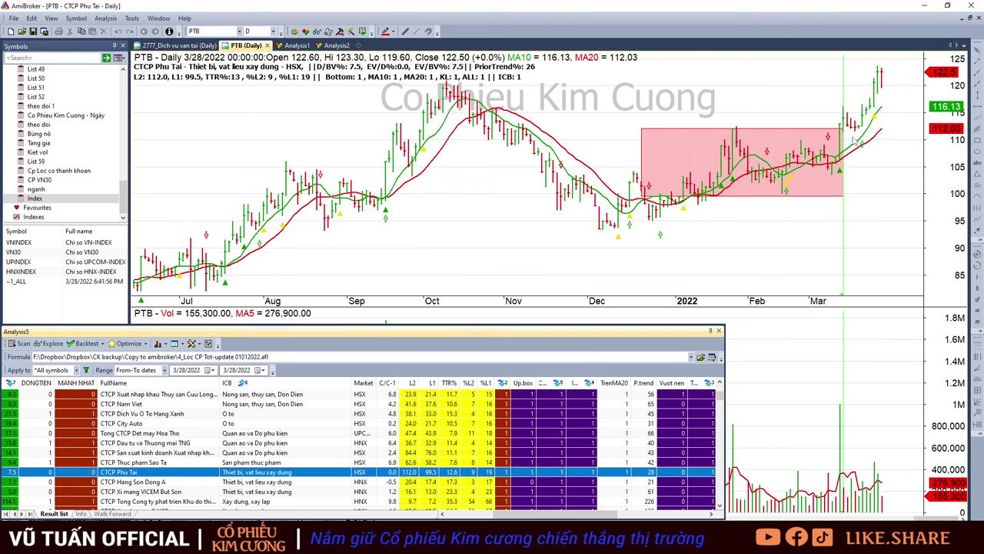
click(842, 223)
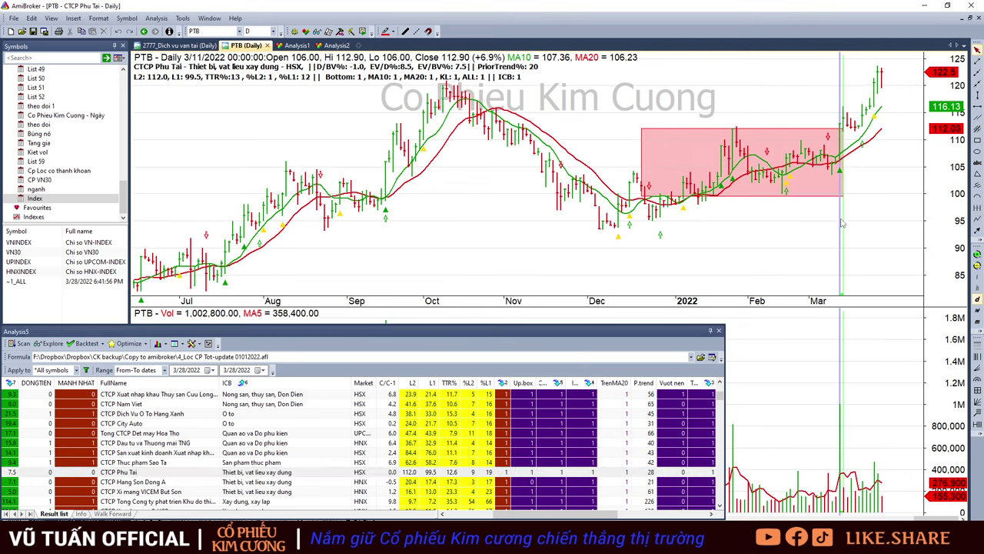
click(844, 224)
click(856, 500)
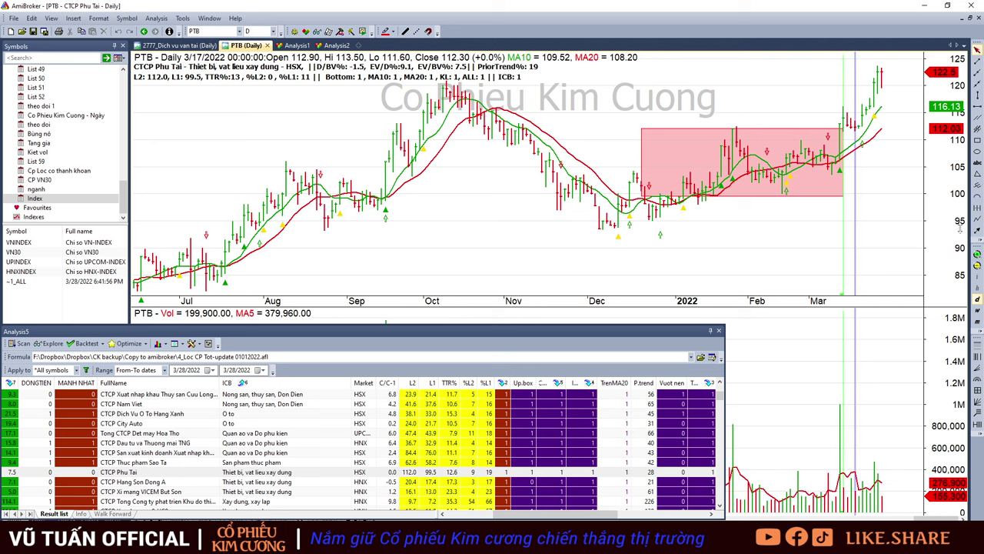
click(860, 129)
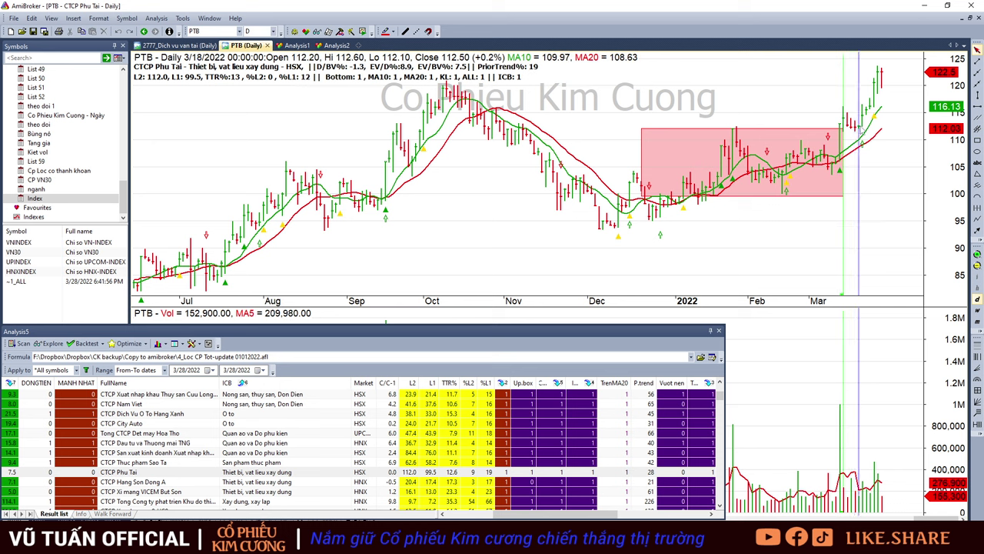
click(858, 130)
click(862, 131)
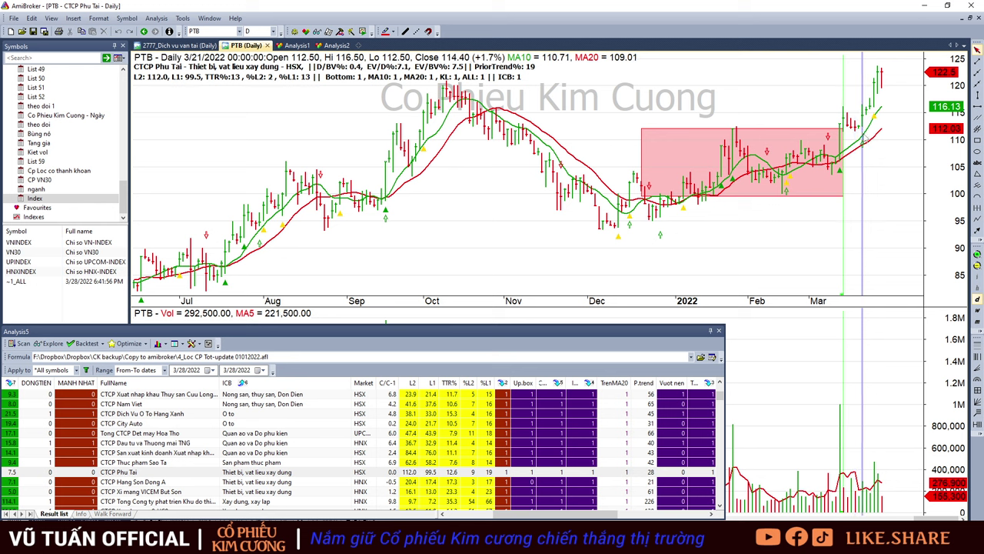
click(855, 127)
click(859, 129)
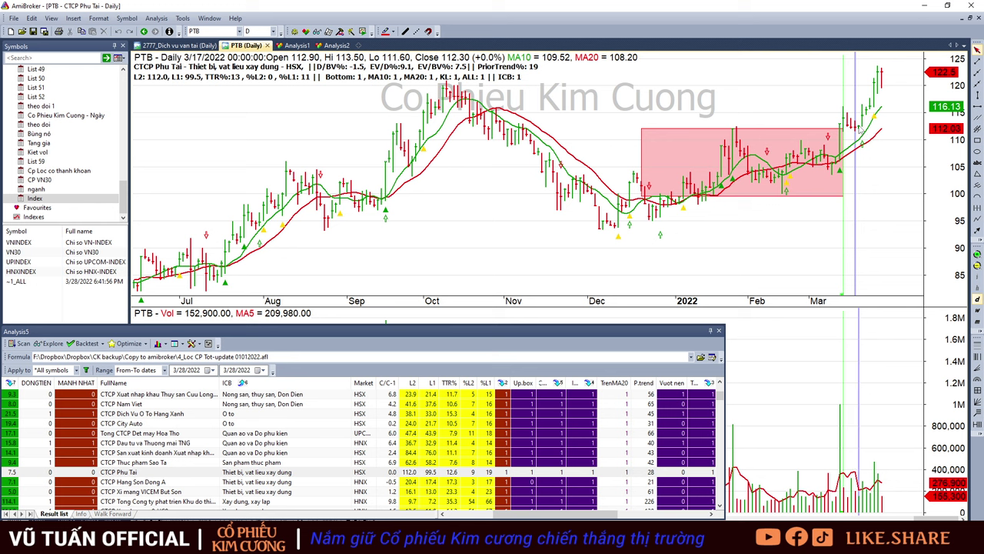
Step: Review the building-materials stock charts HDA and BTS, inspecting BTS's 25 February 2022 bar
click(294, 483)
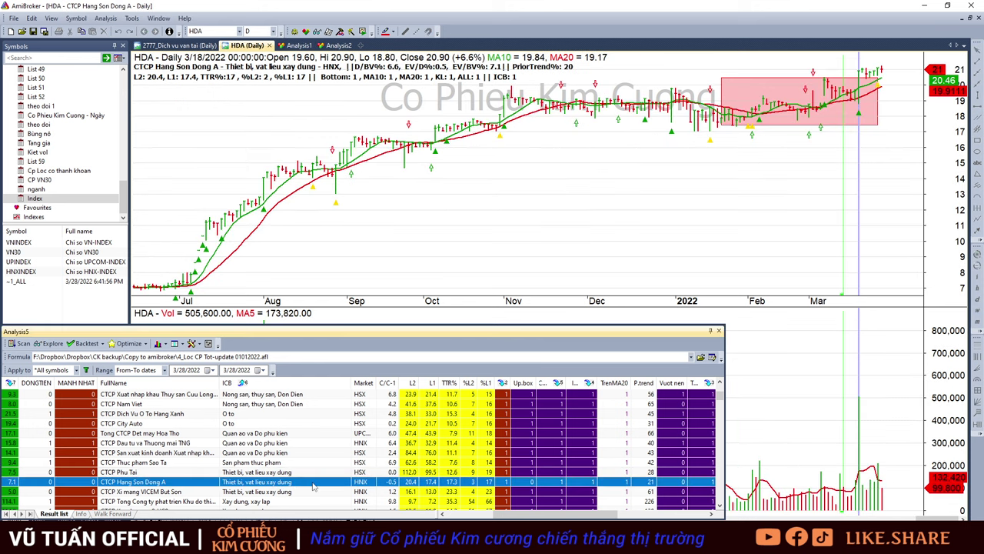
key(Down)
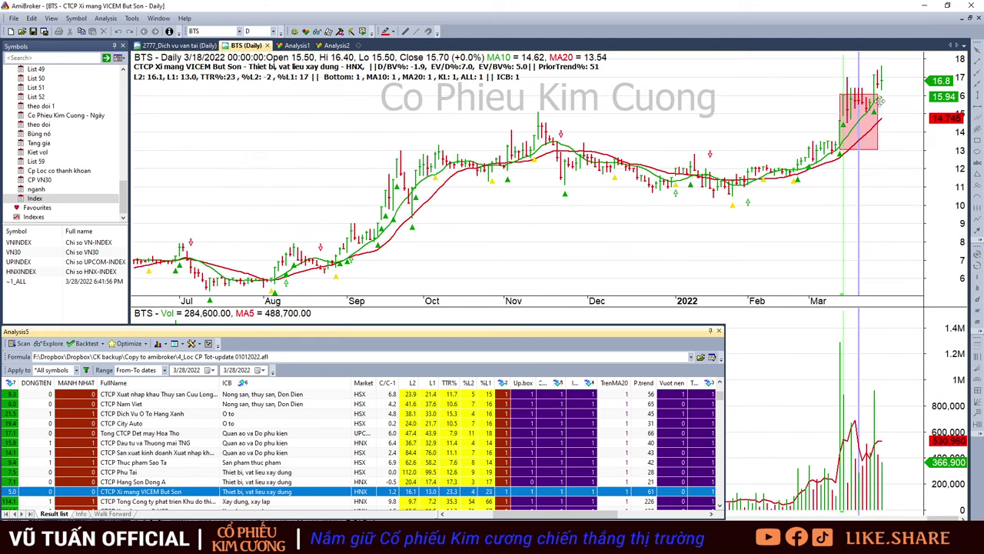
click(802, 182)
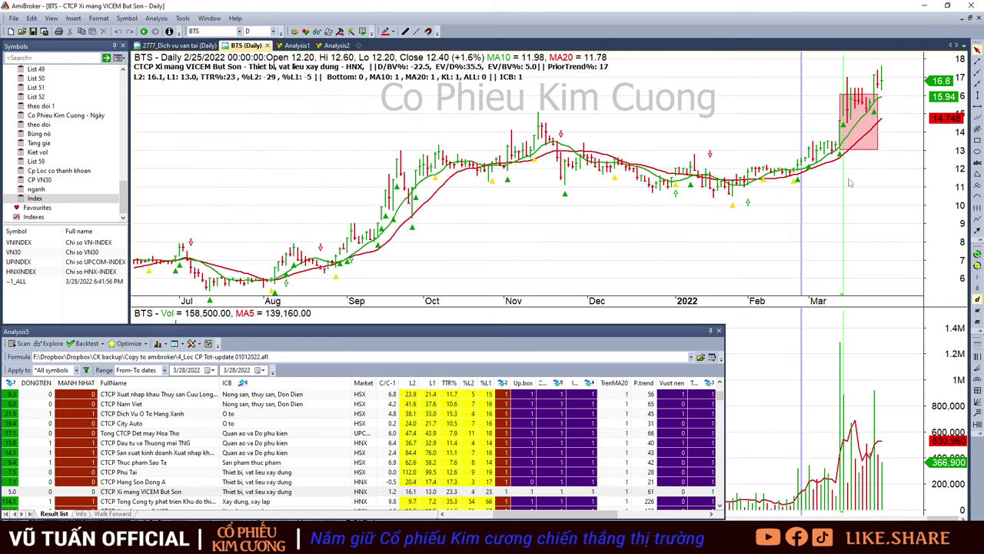
click(297, 484)
key(Down)
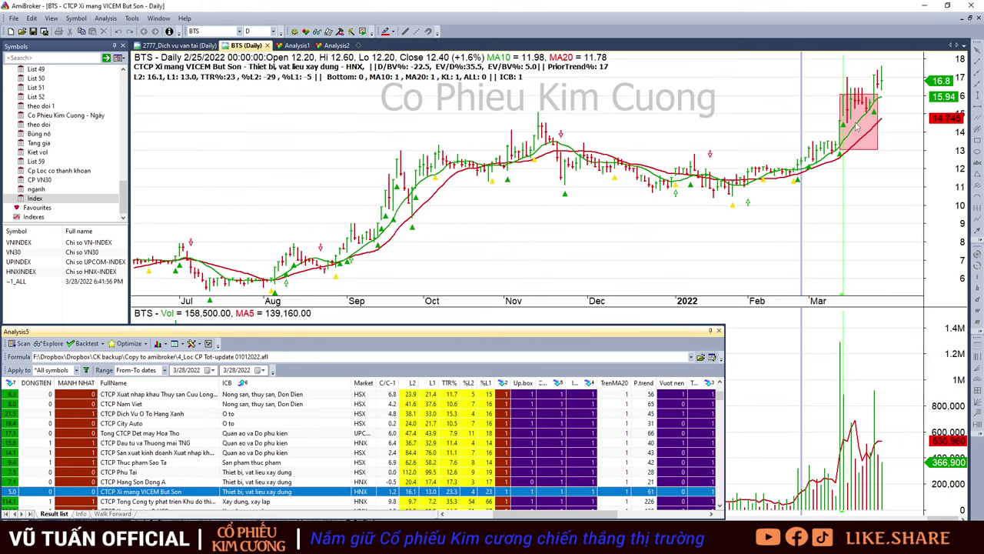
Step: Review the construction stock charts KDM, VC9, UDC and HTN, inspecting the latest bars of UDC and HTN above their boxes
key(Down)
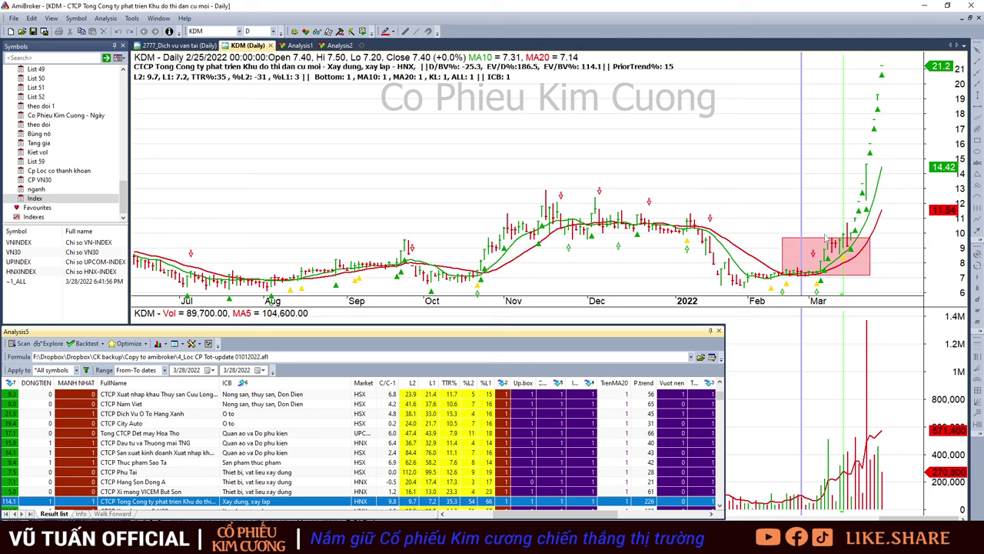
key(Down)
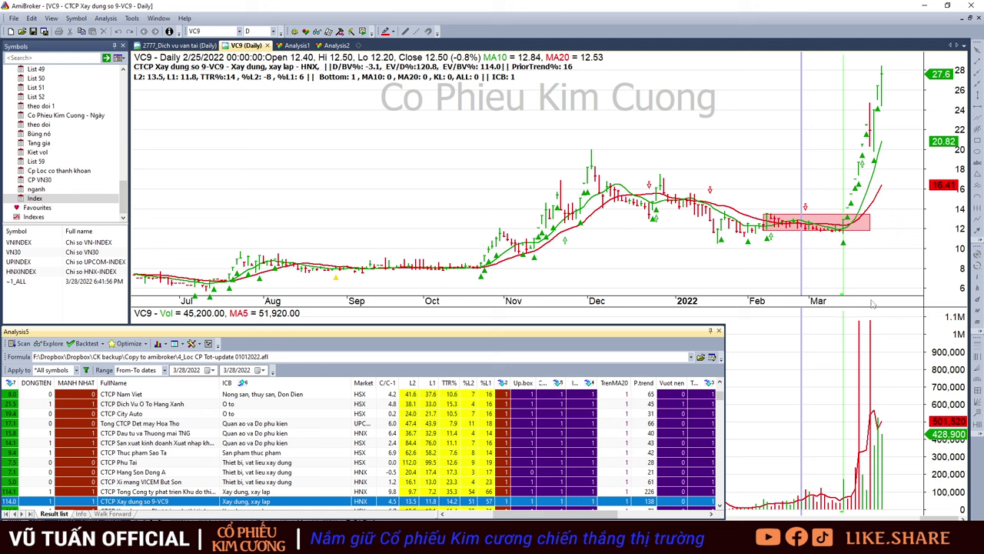
scroll(332, 470, down, 2)
click(341, 453)
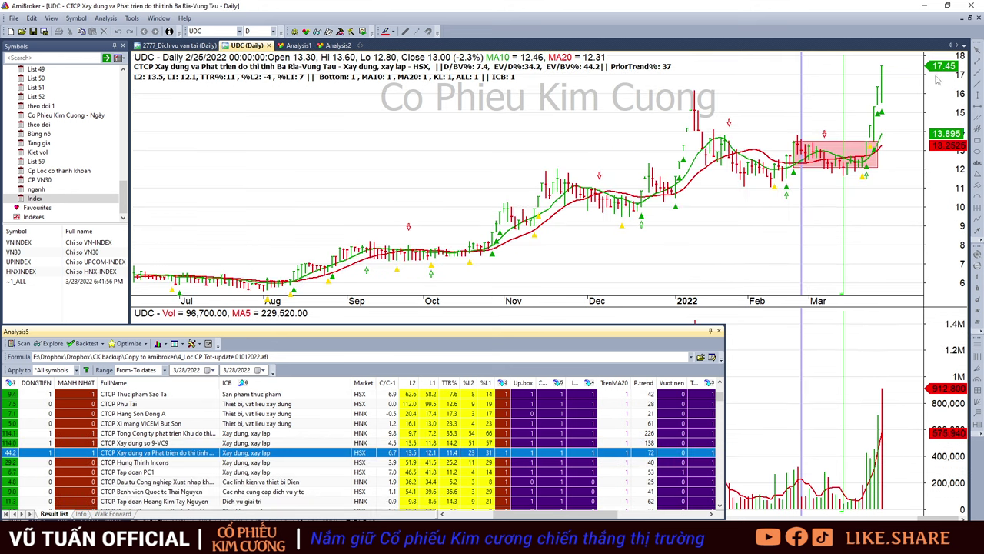
click(870, 133)
click(892, 139)
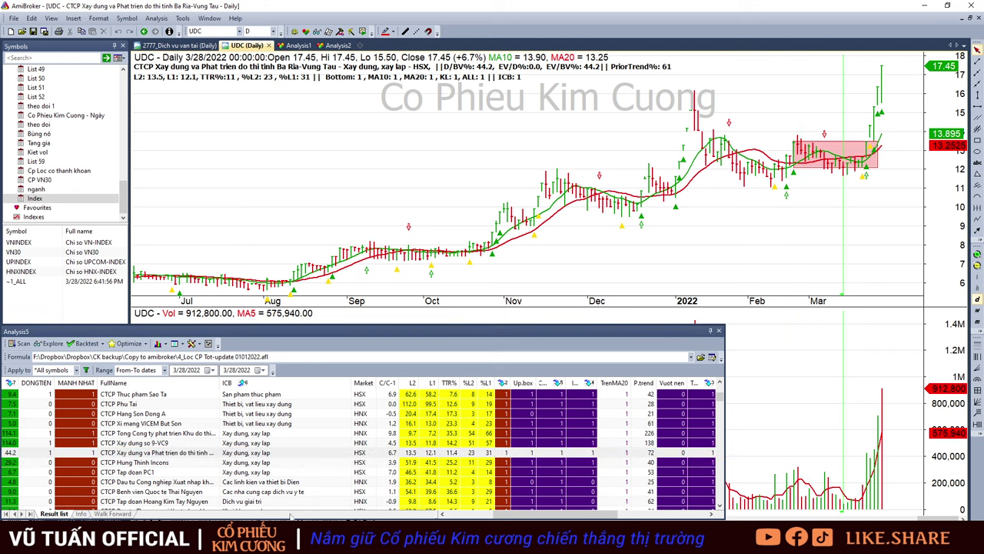
click(269, 464)
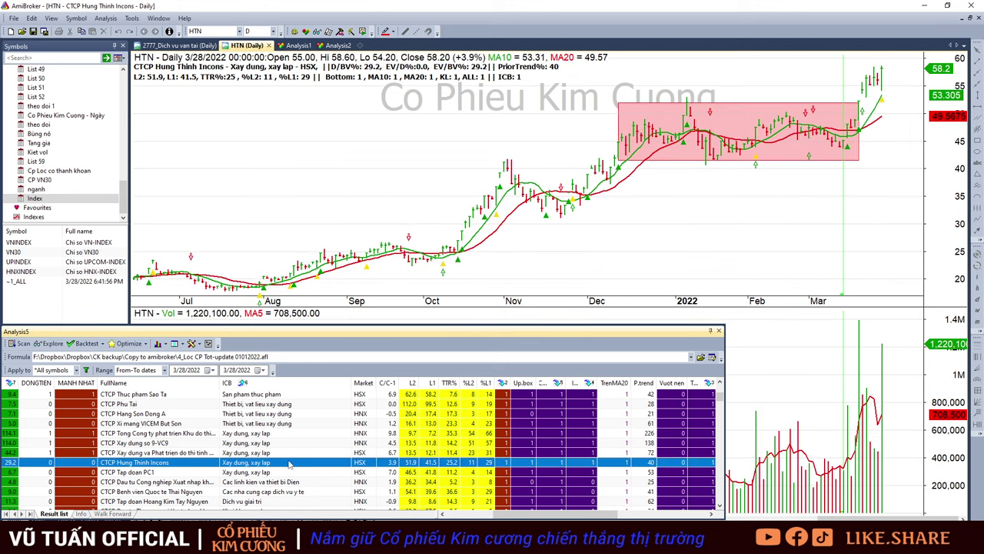
click(884, 95)
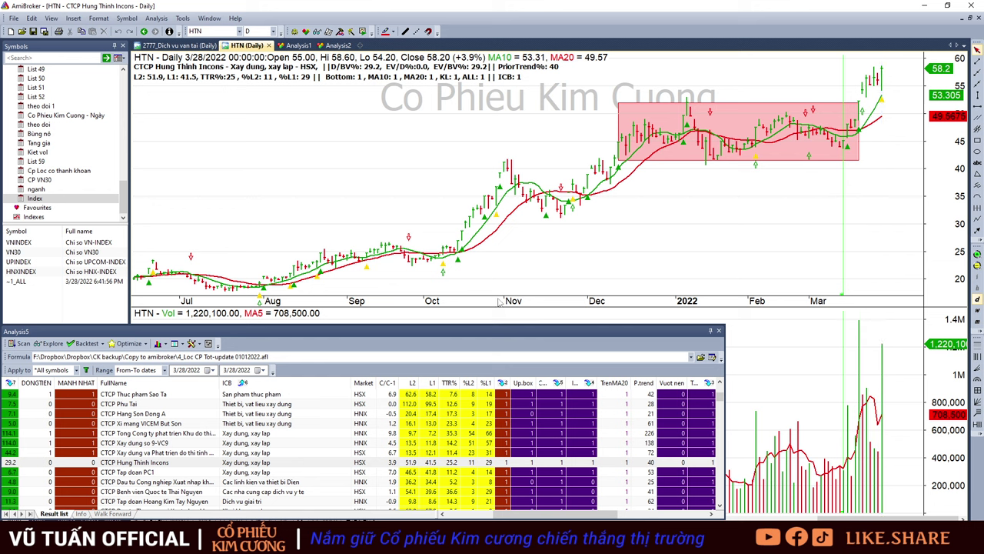
Step: Review the PC1, DDG and TNH stock charts against their boxes, inspecting PC1's latest bar
click(281, 472)
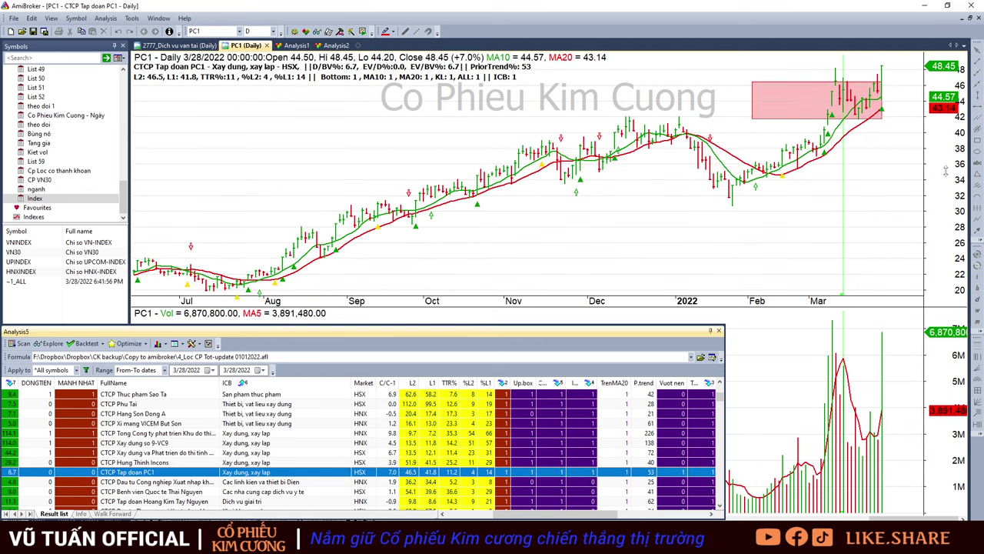
click(879, 158)
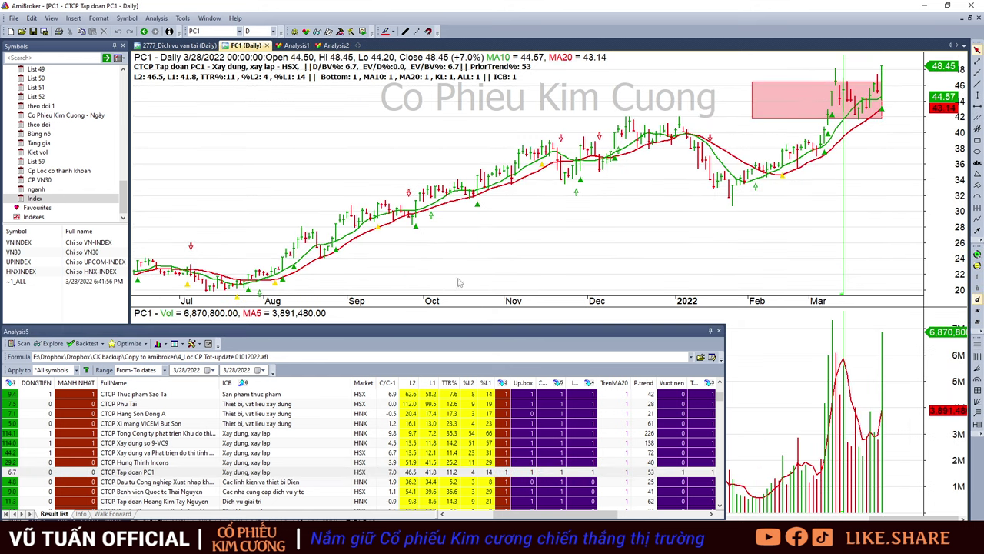
click(333, 481)
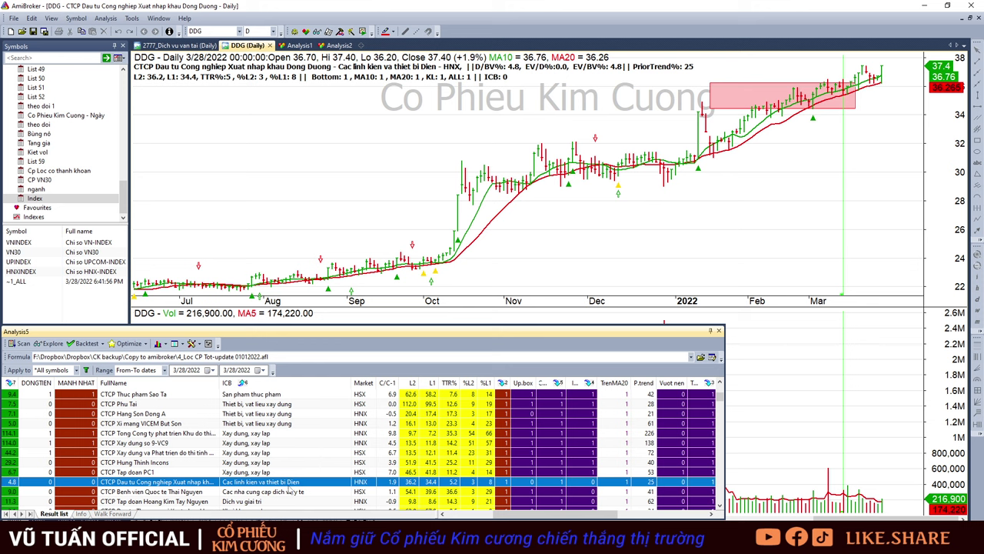
scroll(290, 491, down, 1)
click(311, 465)
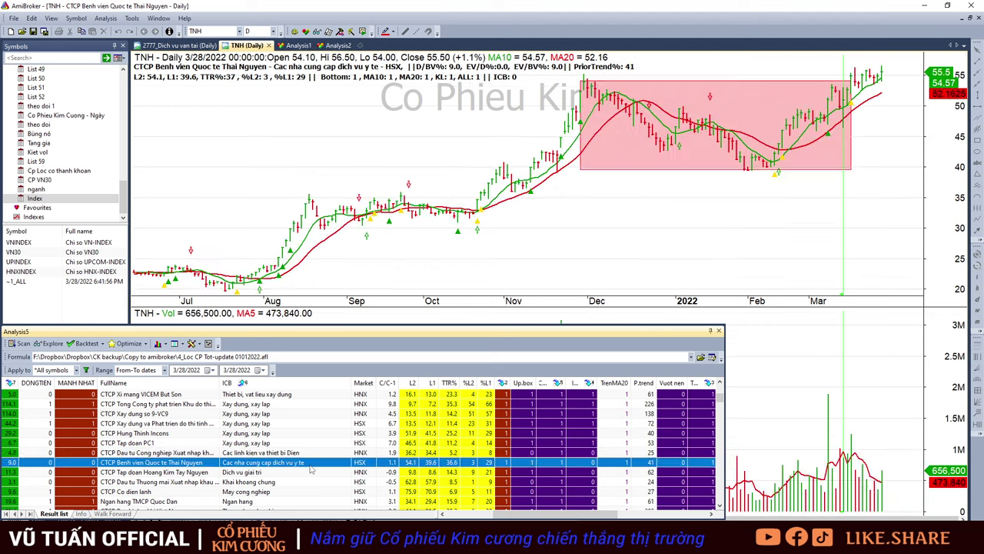
click(309, 453)
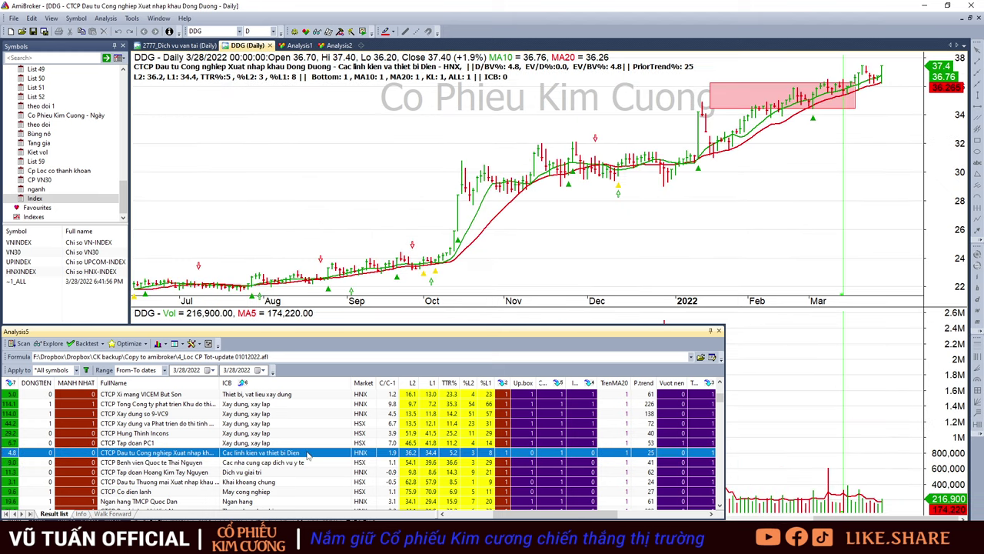
click(314, 466)
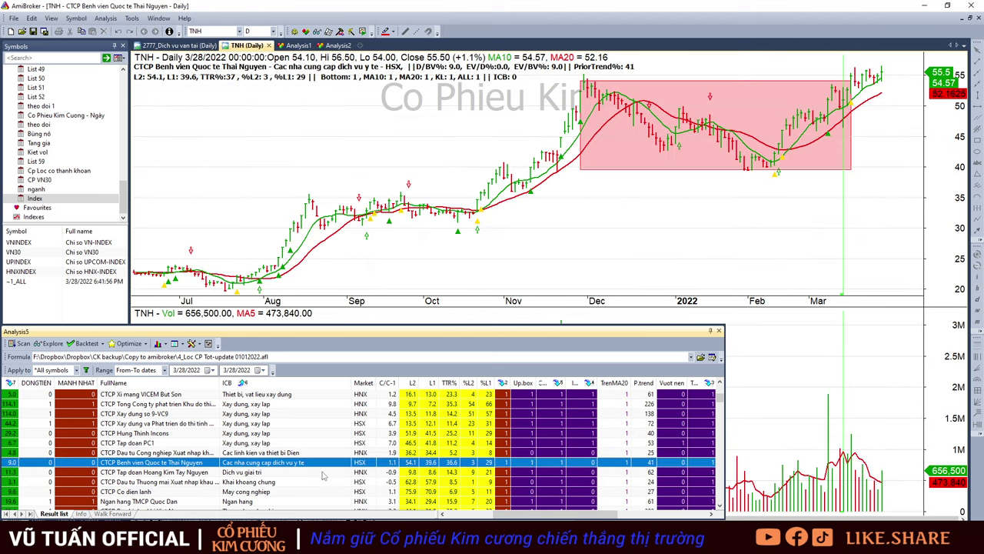
Step: Review the CTC, VPG and REE stock charts and return to the TNH chart
click(323, 474)
key(Down)
key(Down)
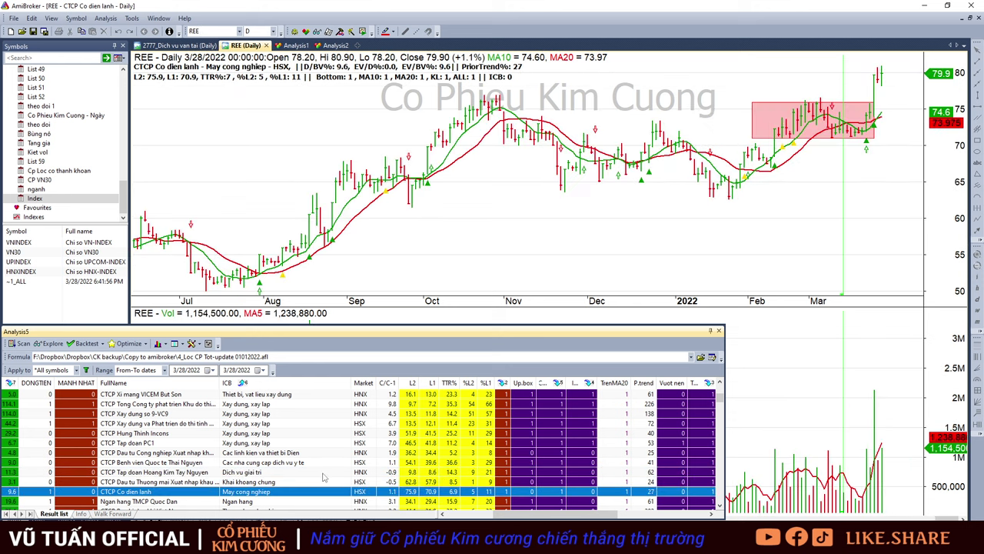
key(Up)
key(Up)
key(Up)
Step: Switch to the CP Kim Cương 29.03.2022 workbook in Excel and highlight columns B to D from the header down to PTB
mouse_move(164, 542)
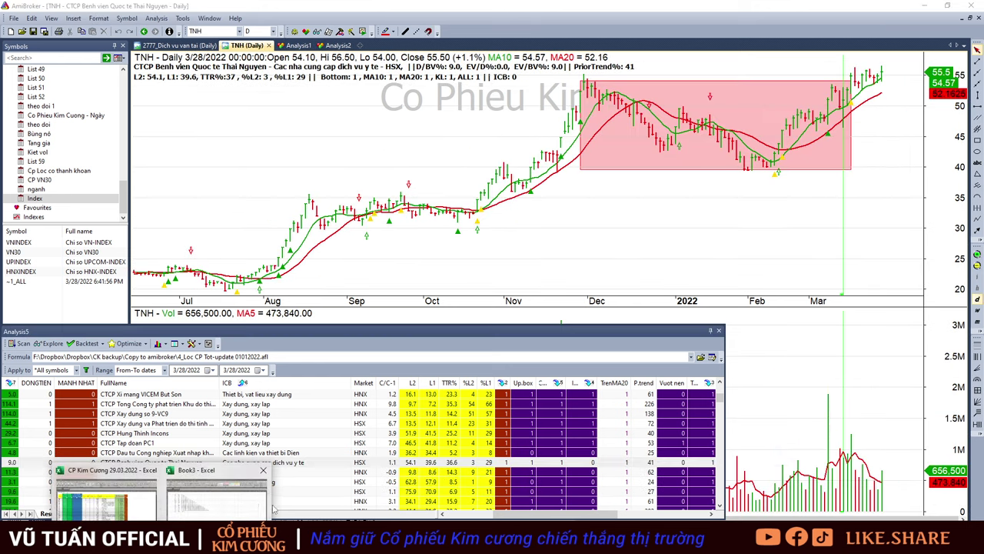
click(150, 484)
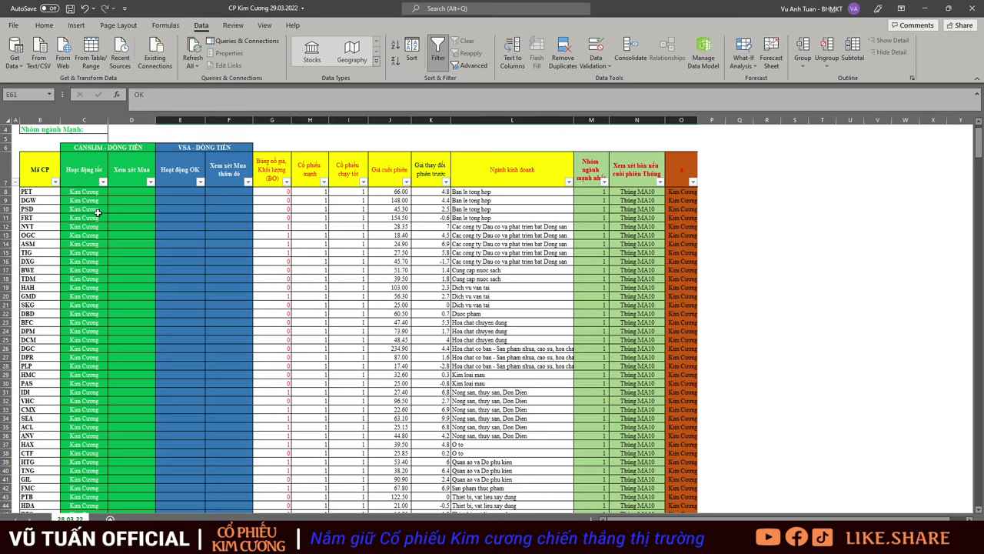
drag(30, 176, 136, 499)
scroll(96, 338, down, 3)
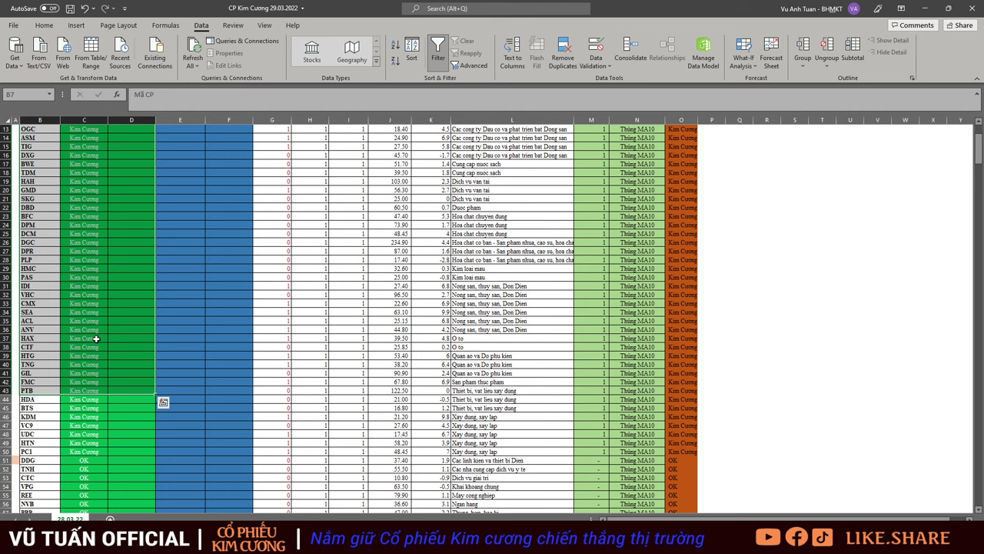
scroll(93, 363, up, 4)
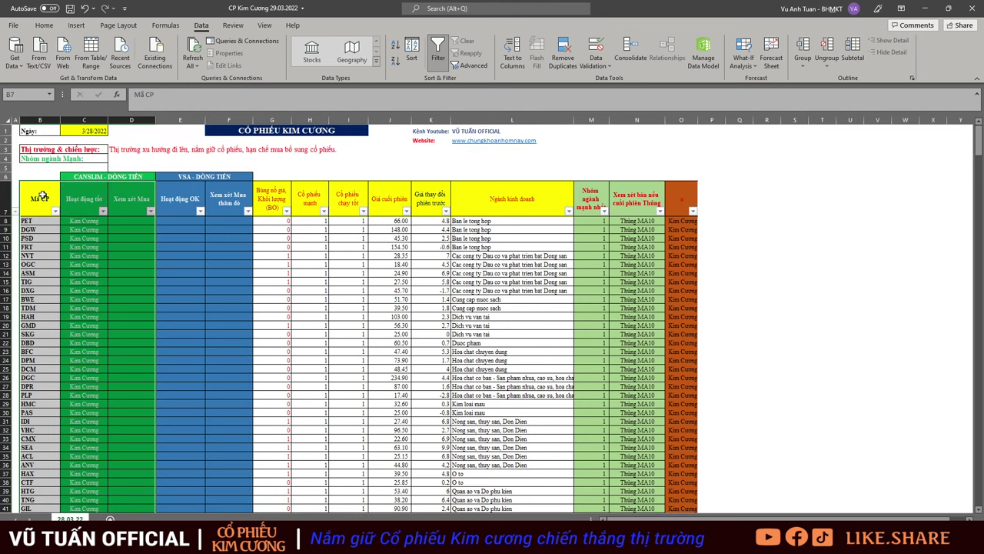
Step: Highlight the complete Kim Cương stock group in B7:D50, from the header row down to PC1
drag(16, 175, 116, 325)
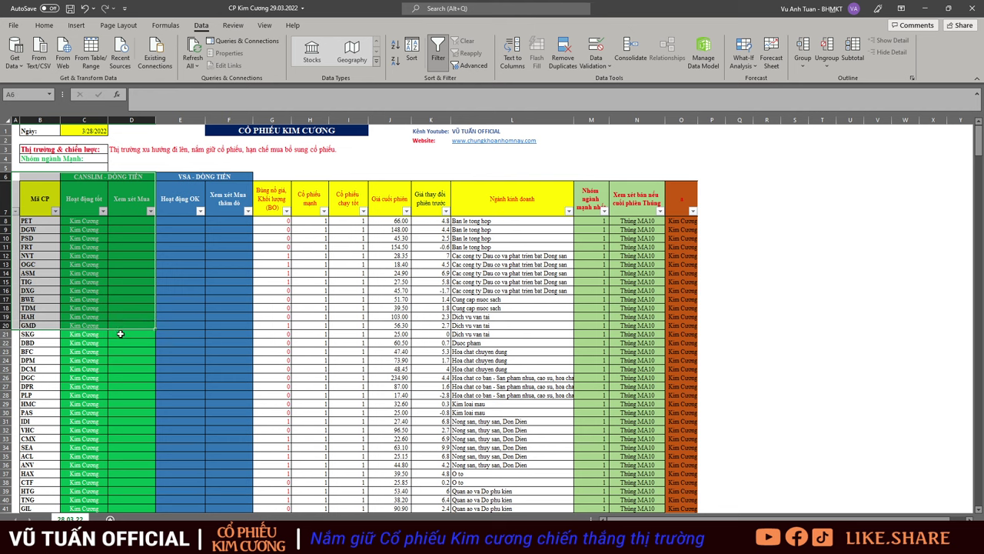
scroll(117, 325, down, 2)
drag(30, 142, 134, 472)
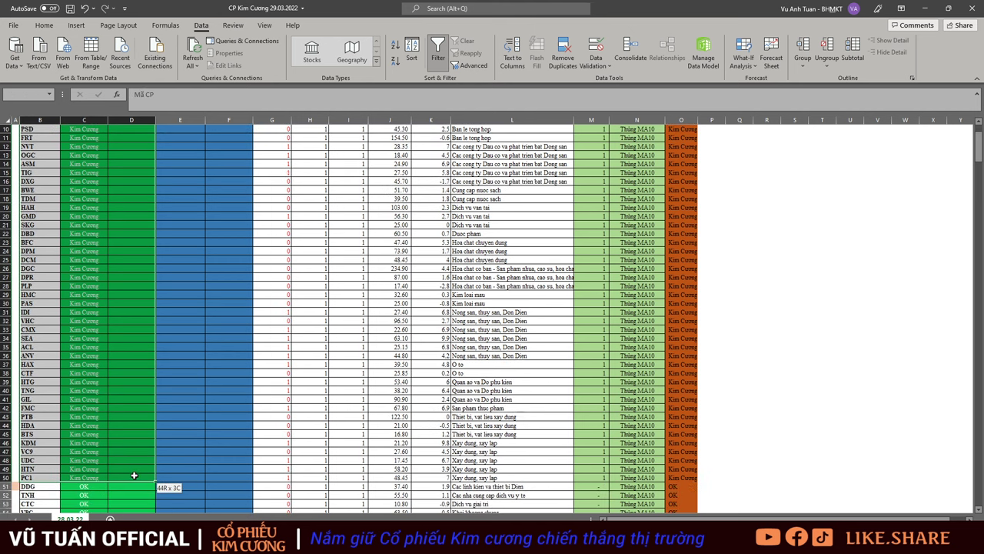
scroll(141, 394, up, 3)
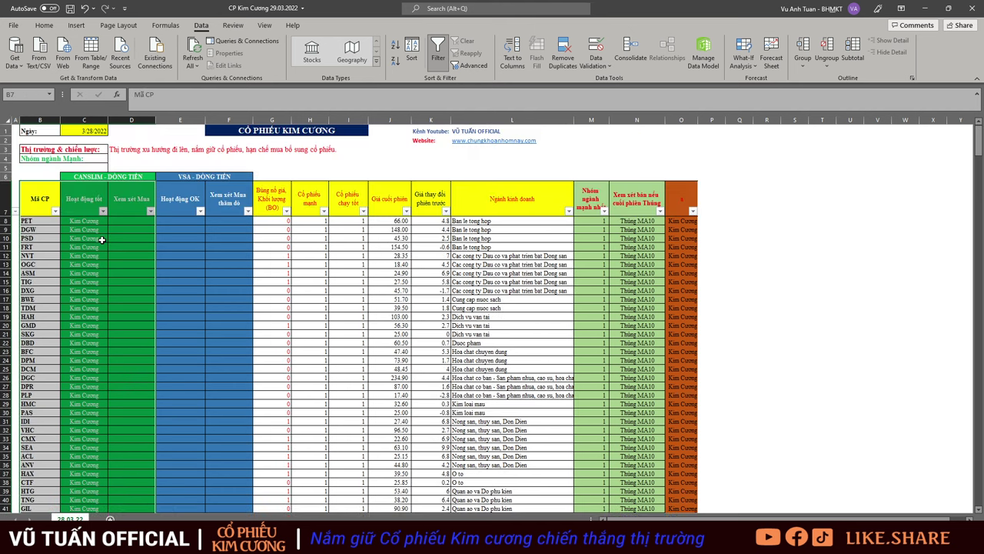
scroll(167, 297, down, 4)
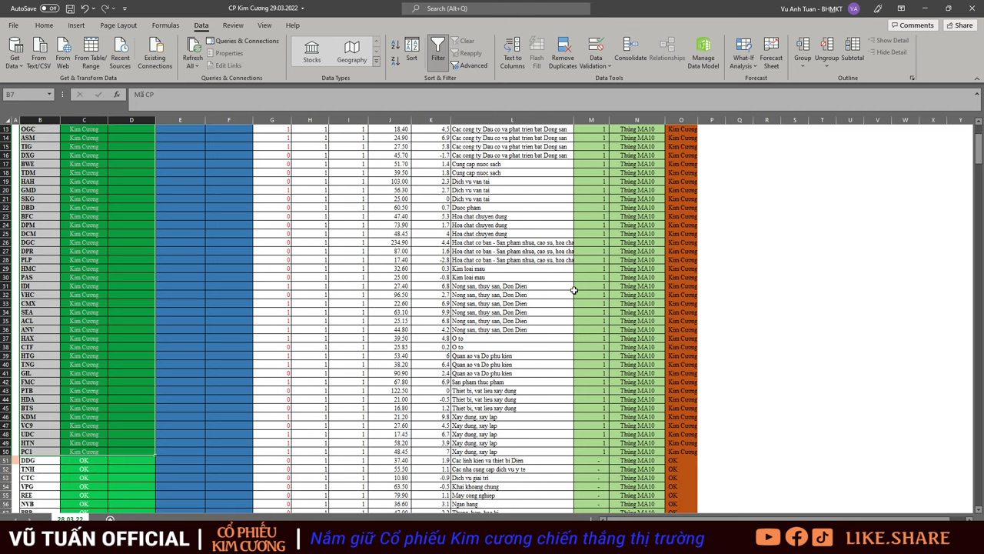
scroll(192, 286, up, 4)
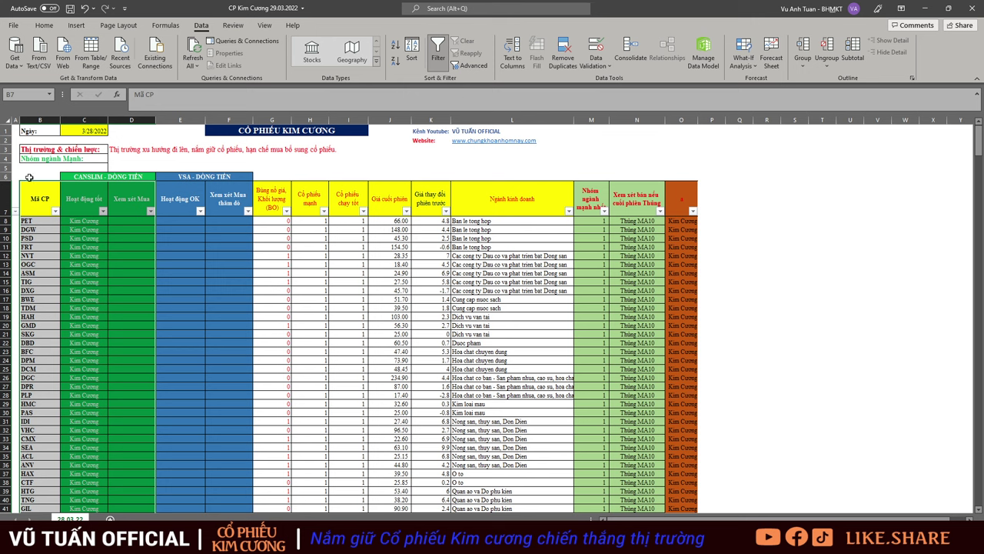
Step: Highlight the CỔ PHIẾU KIM CƯƠNG title, the stock code block, and the wider table range starting at A1
click(17, 177)
click(227, 126)
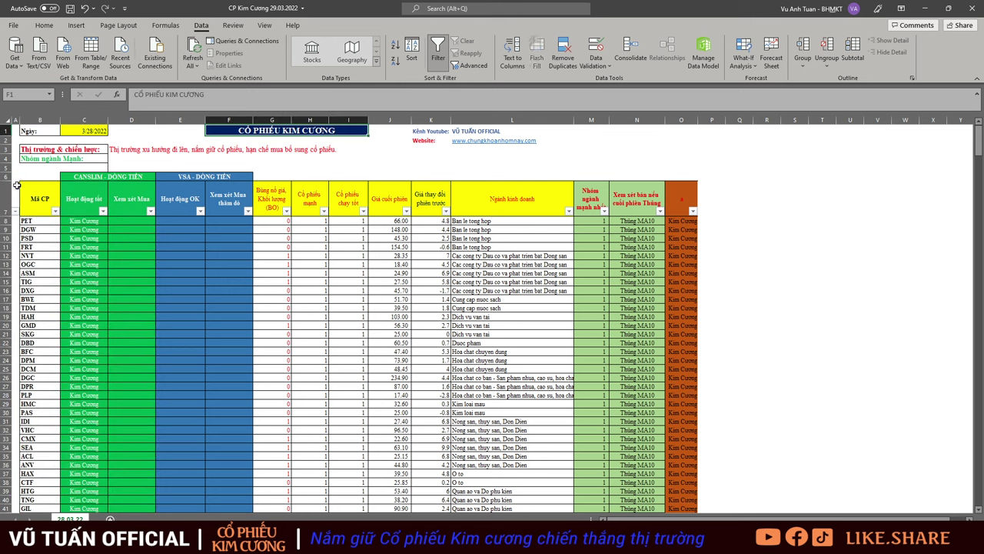
drag(18, 185, 123, 393)
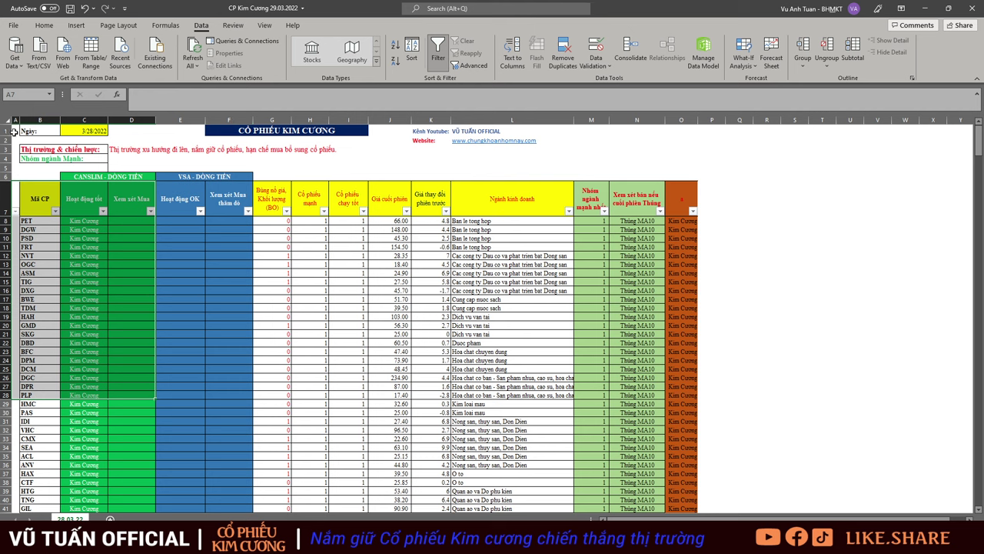
drag(14, 131, 206, 434)
scroll(207, 434, down, 2)
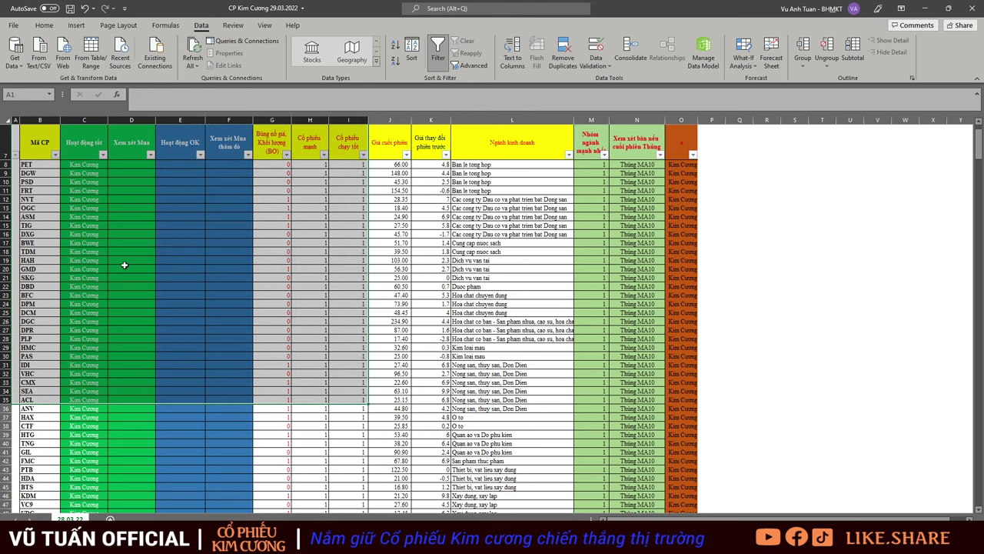
Step: Highlight the Kim Cương ratings in columns C and O and the matching Thủng MA10 sell conditions in column N
drag(84, 199, 106, 392)
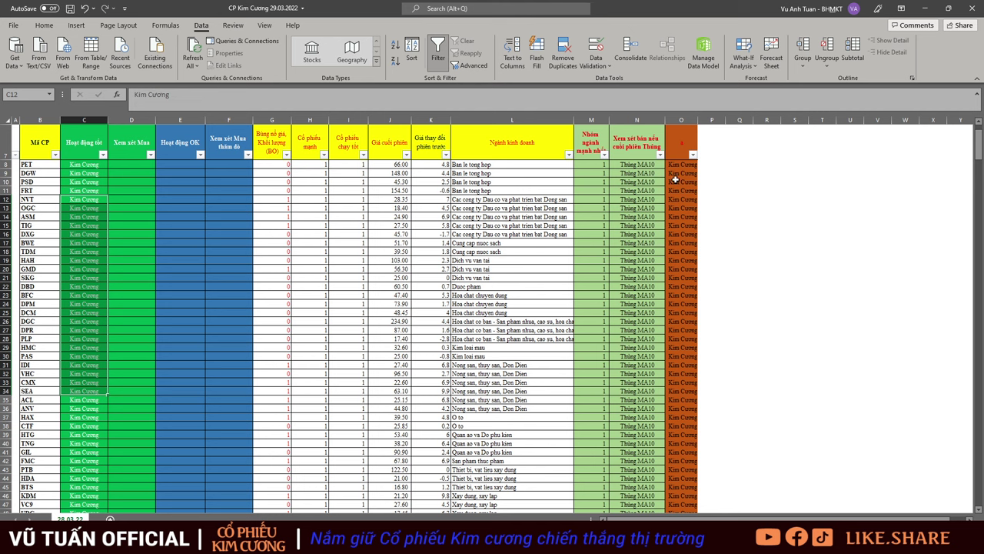
drag(684, 169, 683, 243)
drag(635, 193, 635, 434)
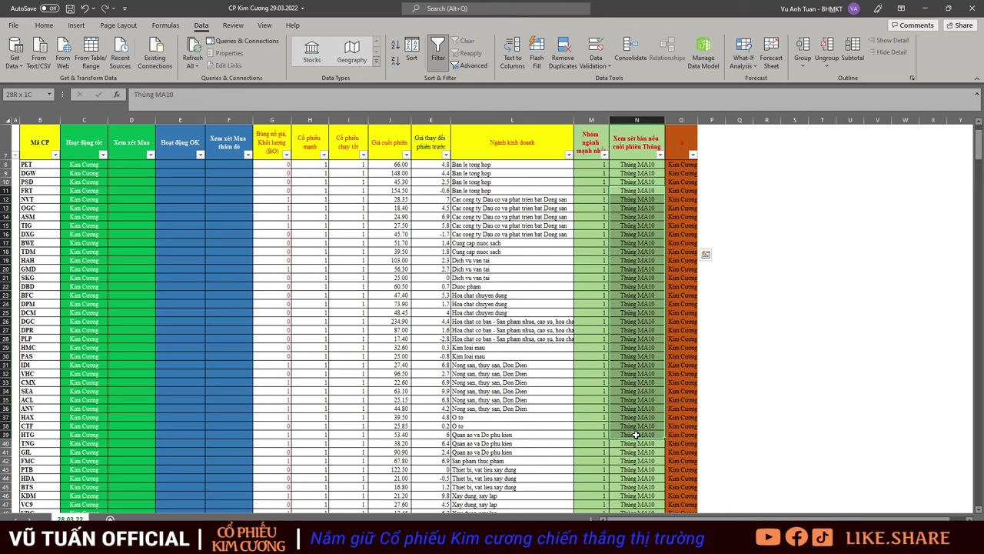
scroll(666, 254, down, 4)
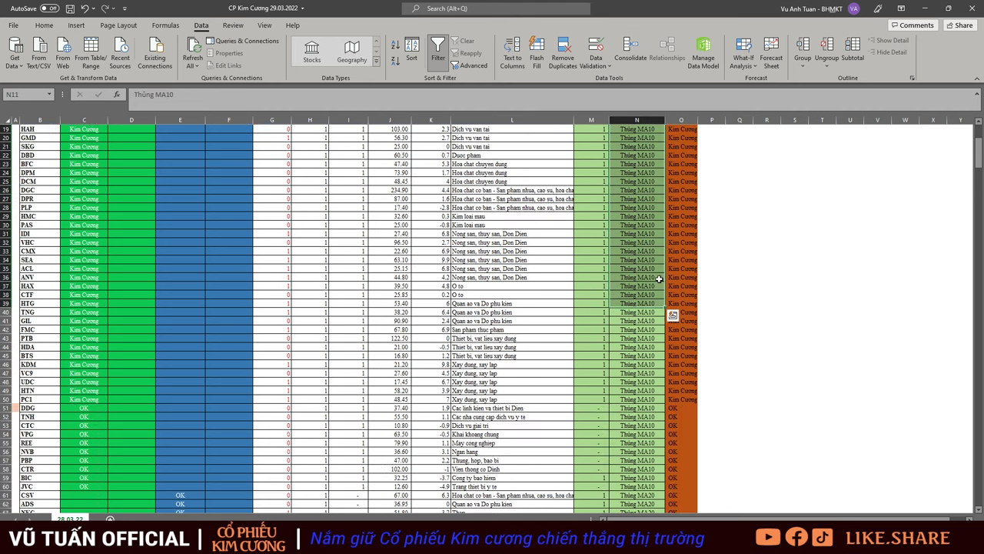
Step: Highlight the OK-rated stocks from DDG down, their Thủng MA10 sell conditions, and ADS's entry under Hoạt động OK
drag(85, 408, 88, 503)
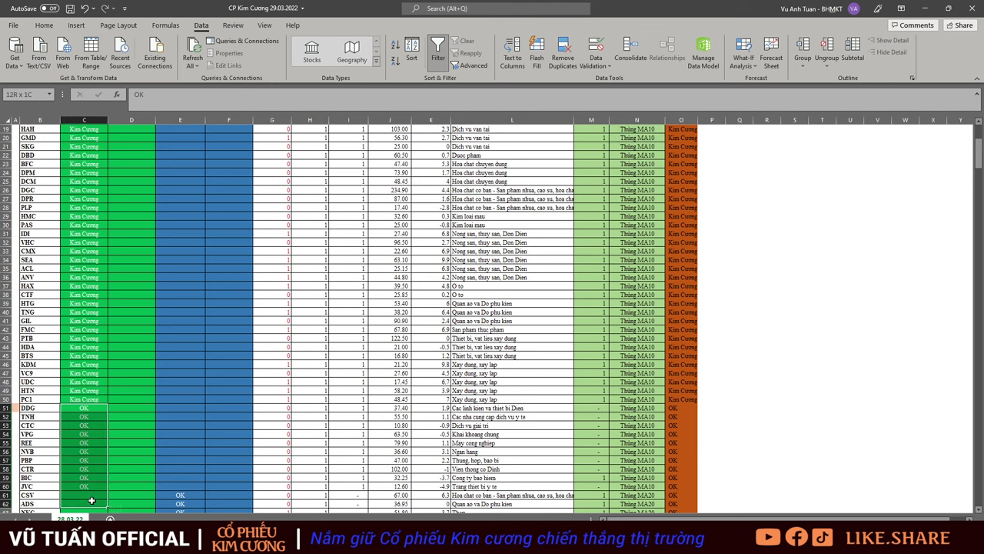
drag(652, 399, 653, 454)
scroll(544, 445, down, 3)
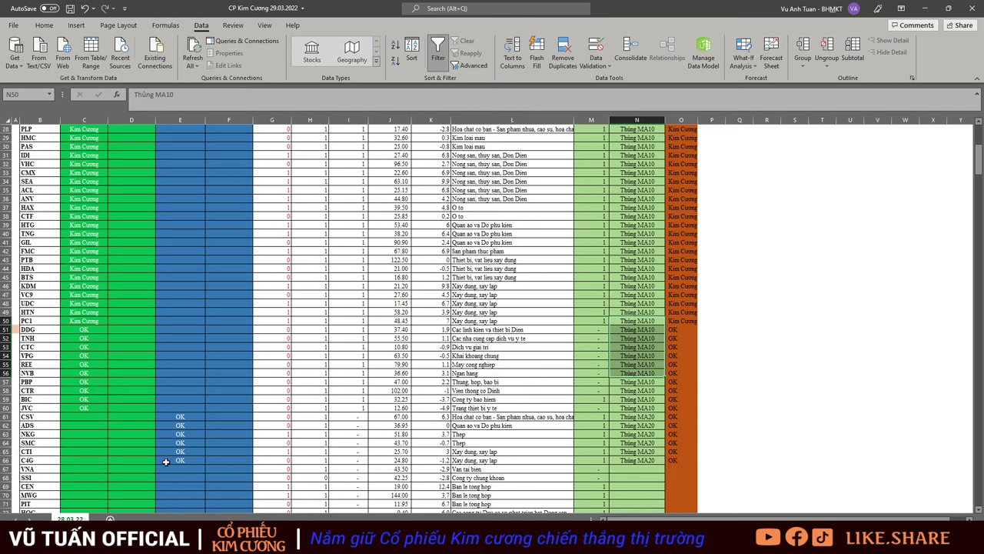
click(176, 426)
scroll(659, 434, up, 9)
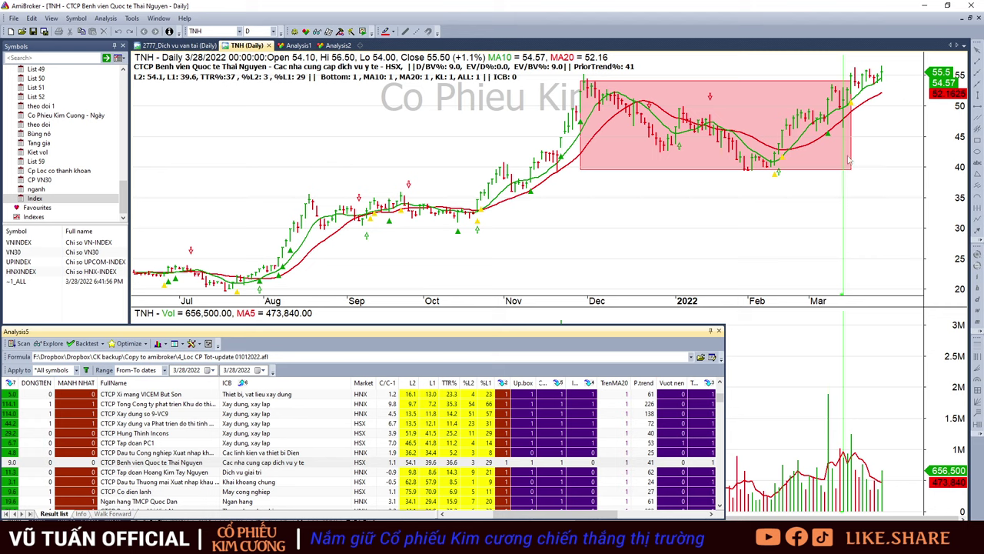
Step: Switch to AmiBroker, open the Co Phieu Kim Cuong - Ngày watchlist and review FRT through PLP, inspecting PLP's 28 March 2022 bar
click(66, 115)
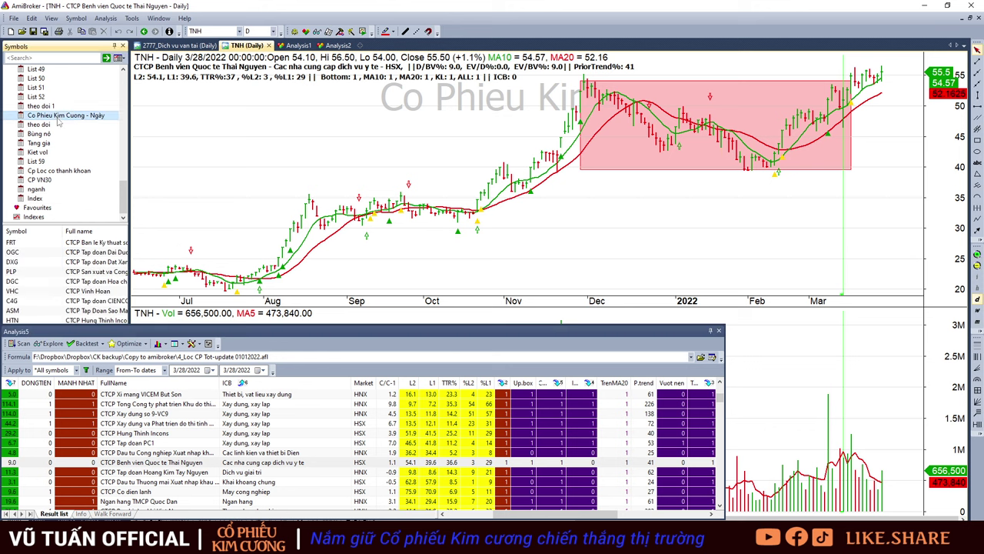
click(85, 257)
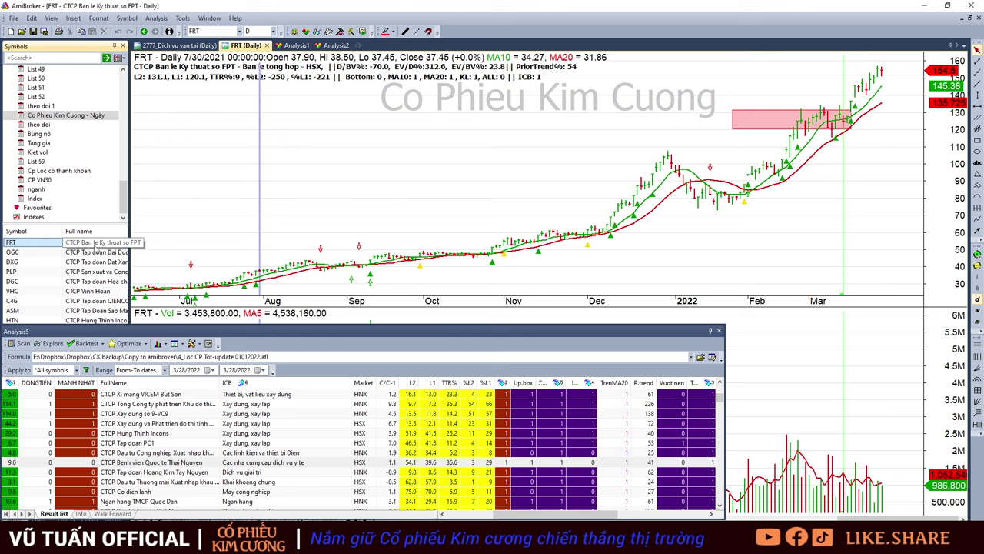
key(Down)
key(Down)
key(Down)
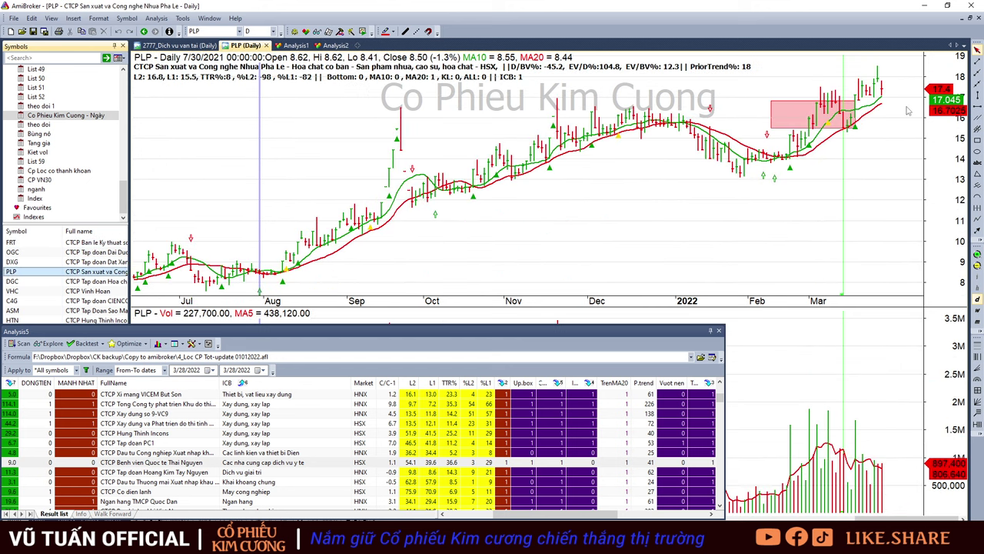
click(892, 119)
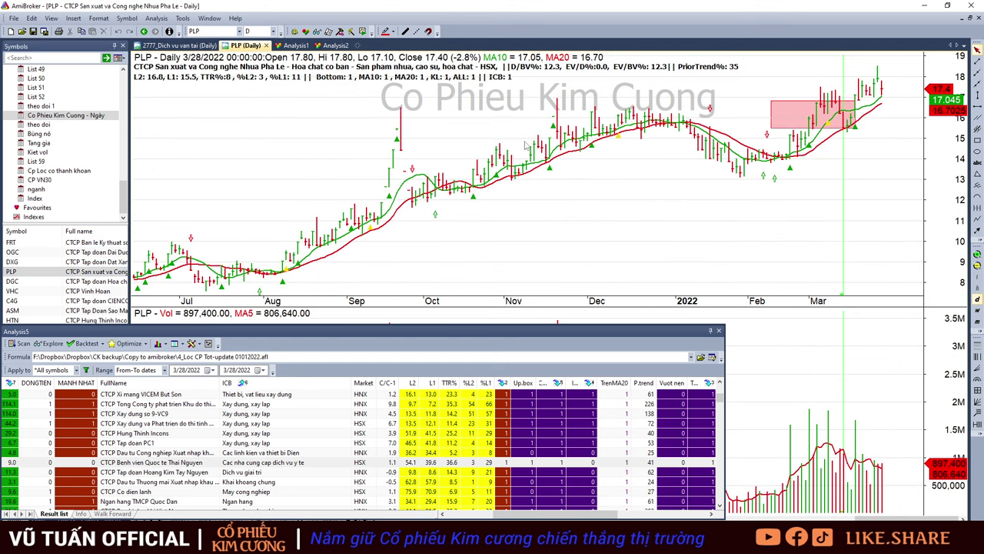
Step: Review the watchlist charts of DGC, VHC, C4G, ASM and HTN around their box breakouts
click(77, 282)
key(Down)
key(Down)
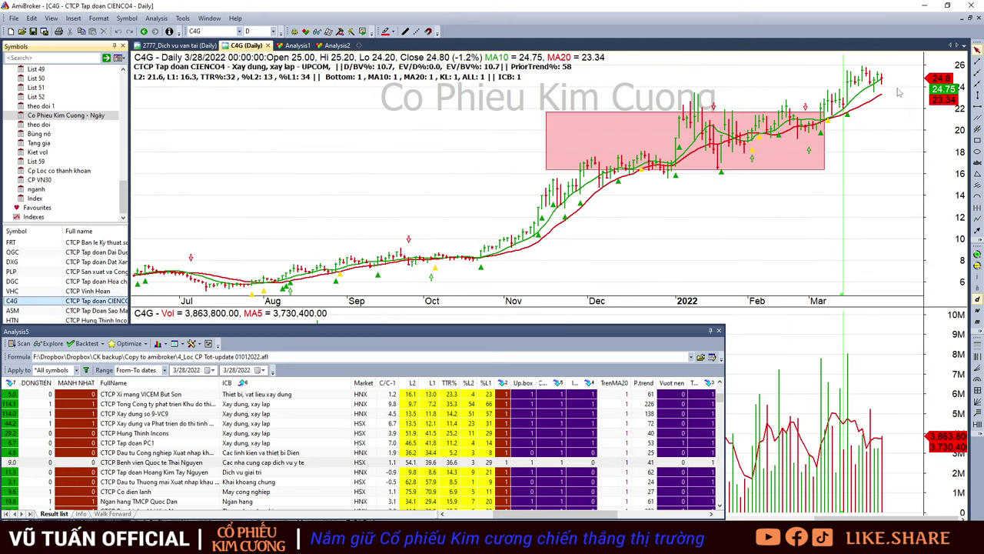
key(Down)
key(Down)
key(Down)
key(Down)
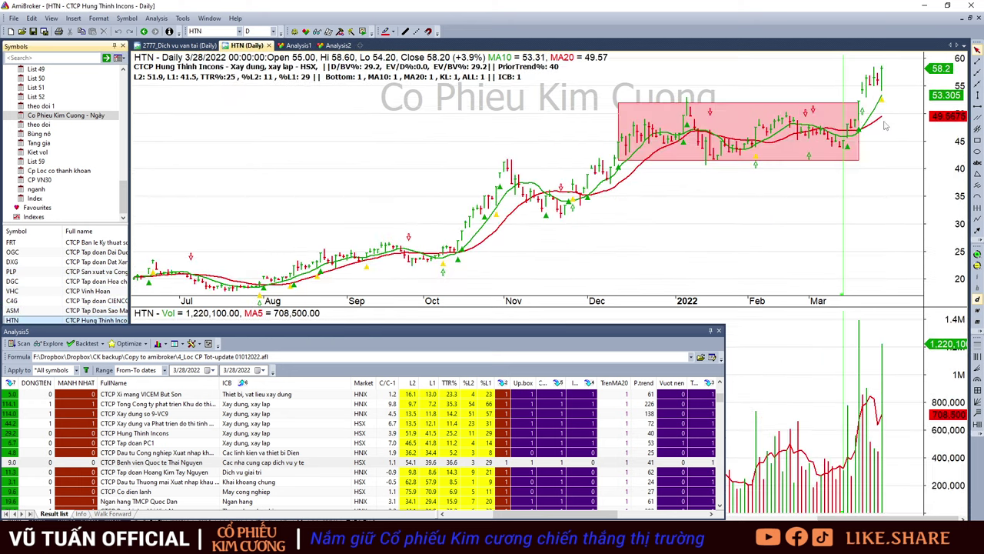
Step: Review the following watchlist charts, including HAH and HAX, and switch to the 29/03/2022 Cổ phiếu Kim Cương summary image in Photos
key(Down)
key(Down)
key(Down)
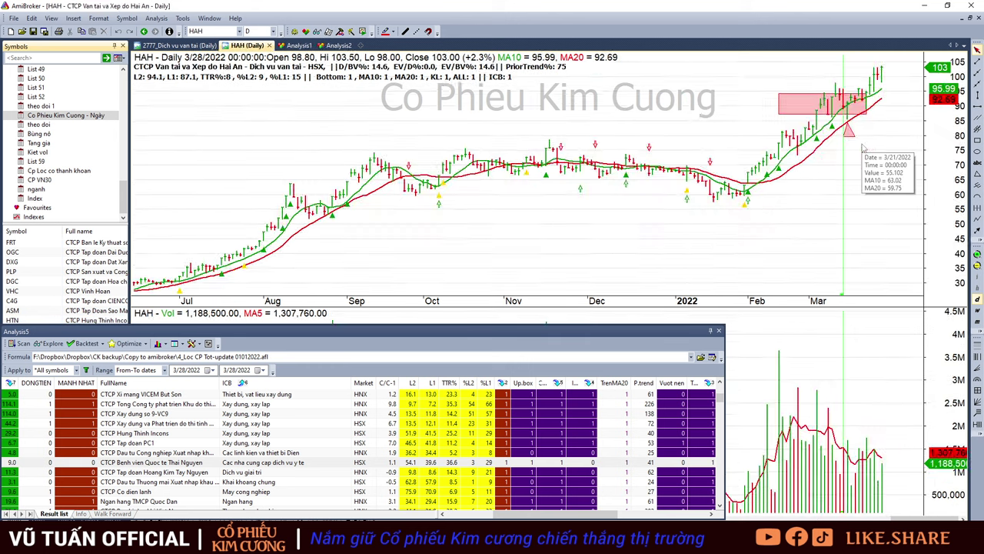
key(Down)
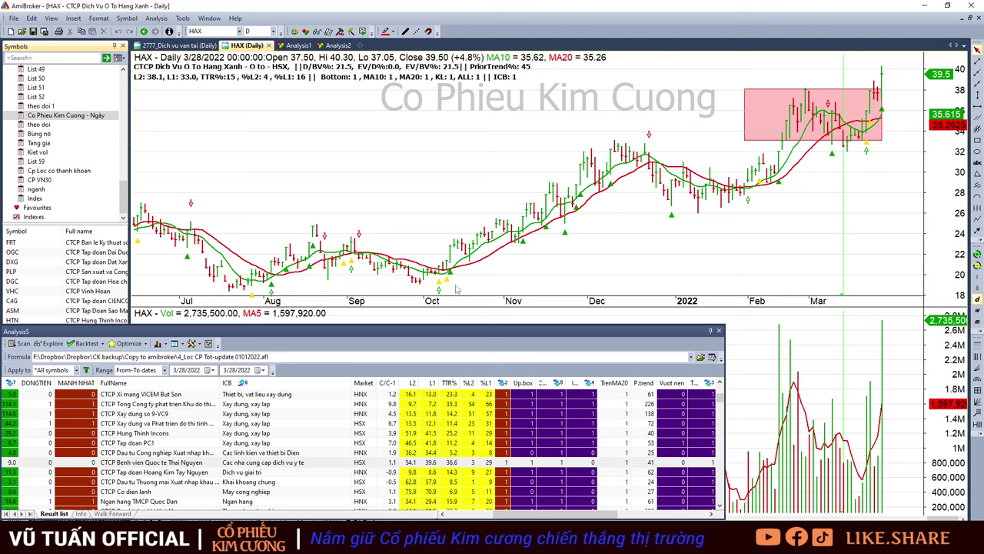
key(alt+Tab)
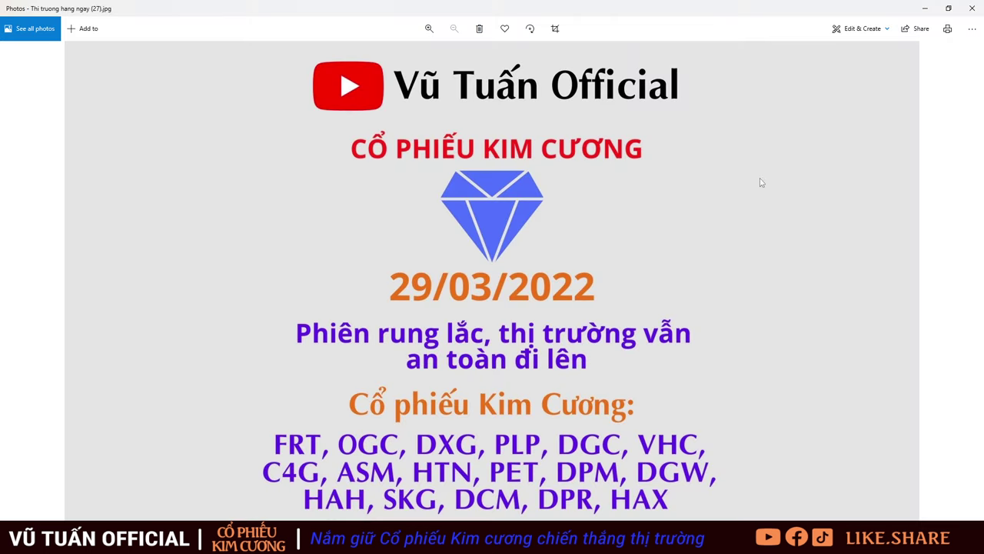